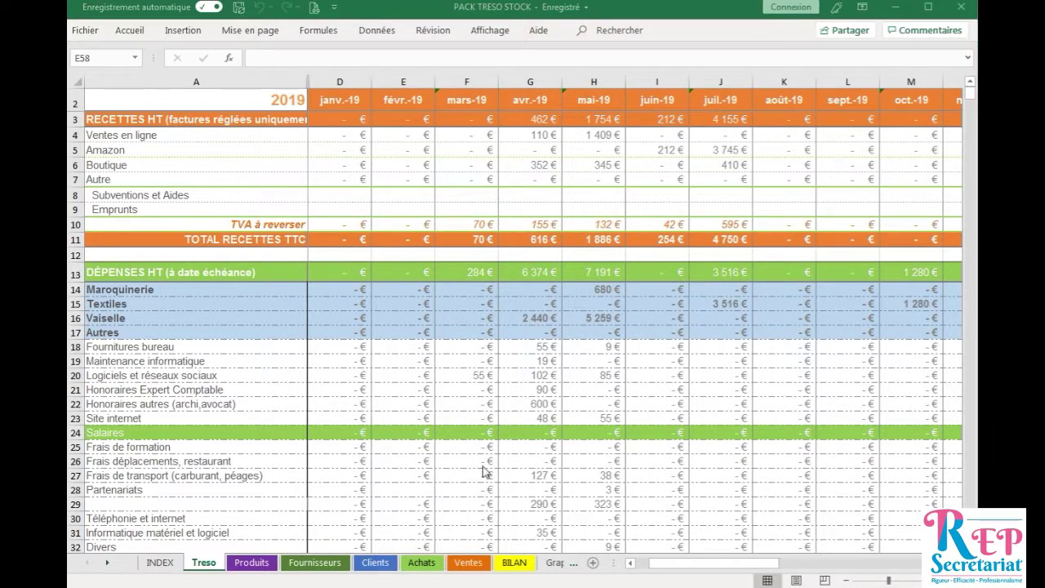
Look over the product list on the Produits sheet and the revenue, expense and totals rows on the Treso sheet
{"action": "left_click", "coordinate": [252, 562]}
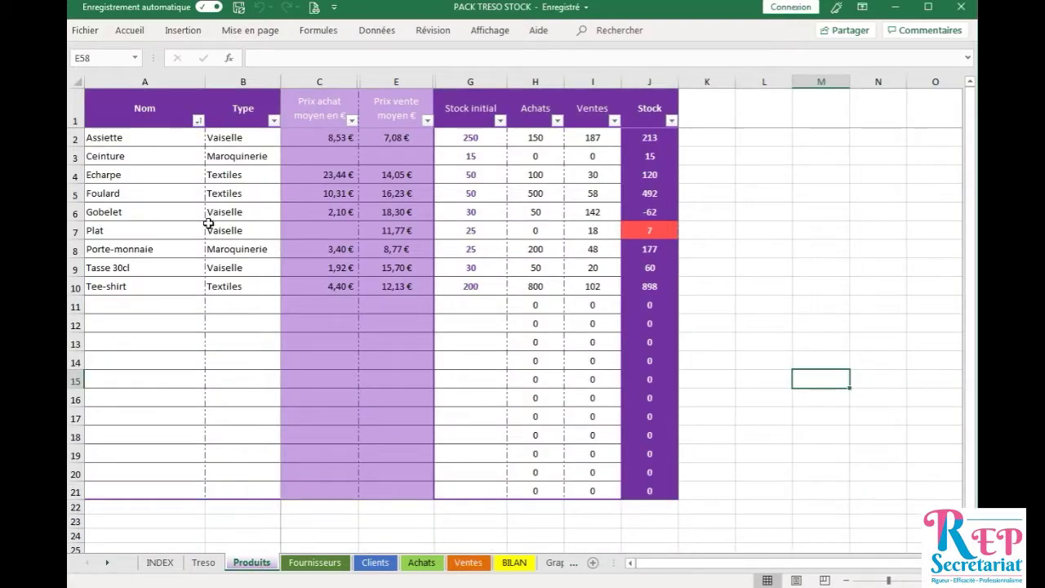
{"action": "left_click", "coordinate": [204, 562]}
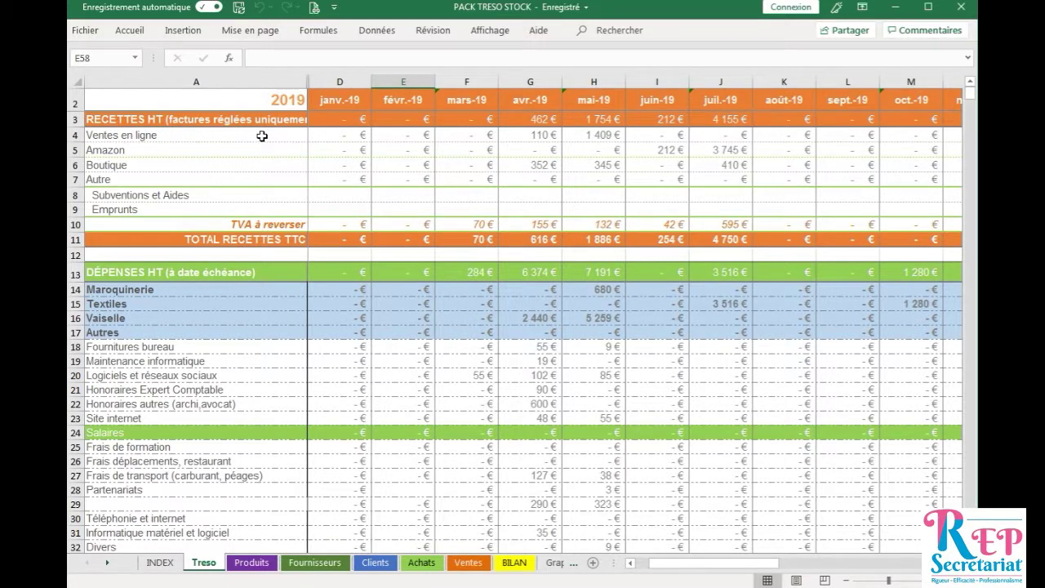
{"action": "left_click", "coordinate": [217, 138]}
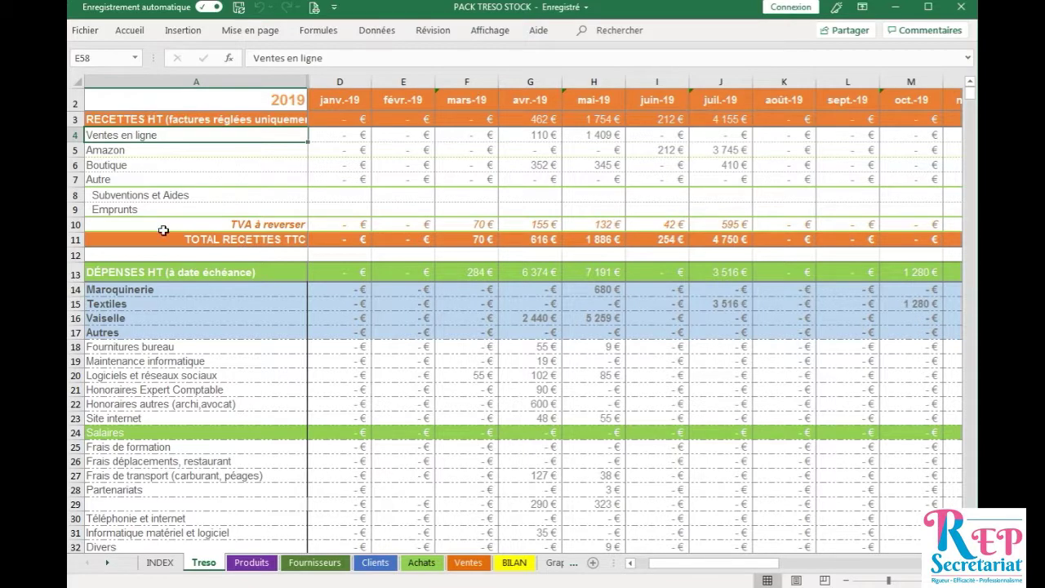
{"action": "left_click", "coordinate": [200, 374]}
{"action": "scroll", "coordinate": [200, 373], "scroll_direction": "down", "scroll_amount": 10}
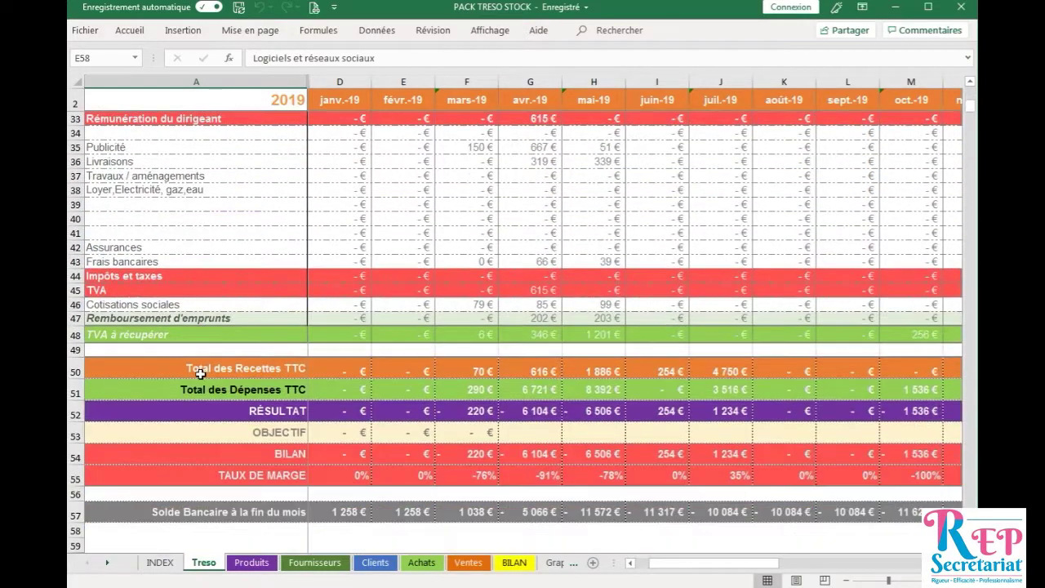
{"action": "scroll", "coordinate": [200, 373], "scroll_direction": "down", "scroll_amount": 3}
{"action": "scroll", "coordinate": [200, 374], "scroll_direction": "up", "scroll_amount": 3}
{"action": "scroll", "coordinate": [863, 422], "scroll_direction": "up", "scroll_amount": 2}
{"action": "scroll", "coordinate": [863, 422], "scroll_direction": "down", "scroll_amount": 2}
{"action": "scroll", "coordinate": [863, 422], "scroll_direction": "up", "scroll_amount": 10}
{"action": "left_click", "coordinate": [164, 147]}
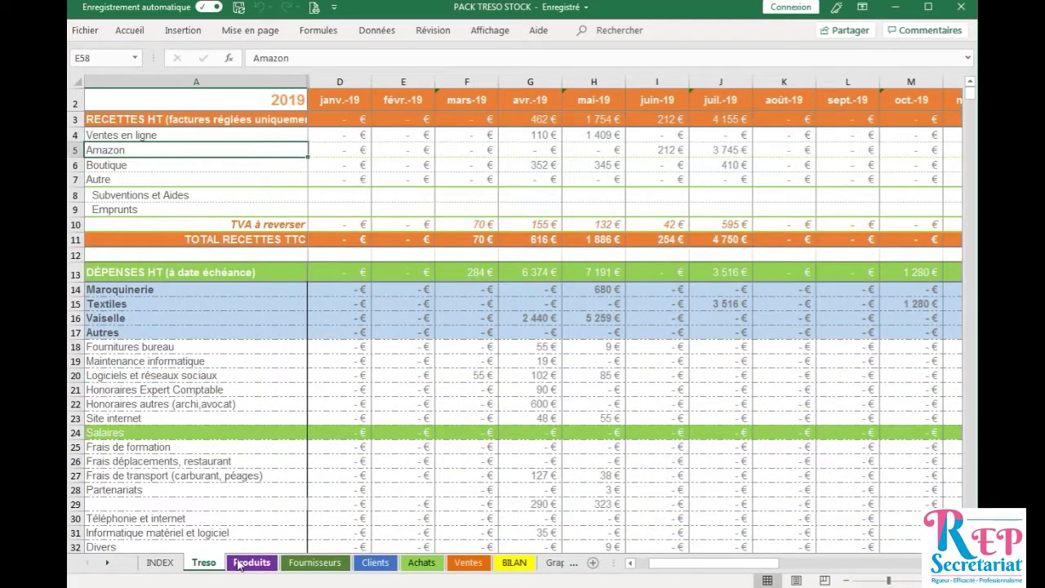
Review the INDEX sheet's opening bank balance, payment methods, VAT rates, invoice reminder delay and product types
{"action": "left_click", "coordinate": [161, 563]}
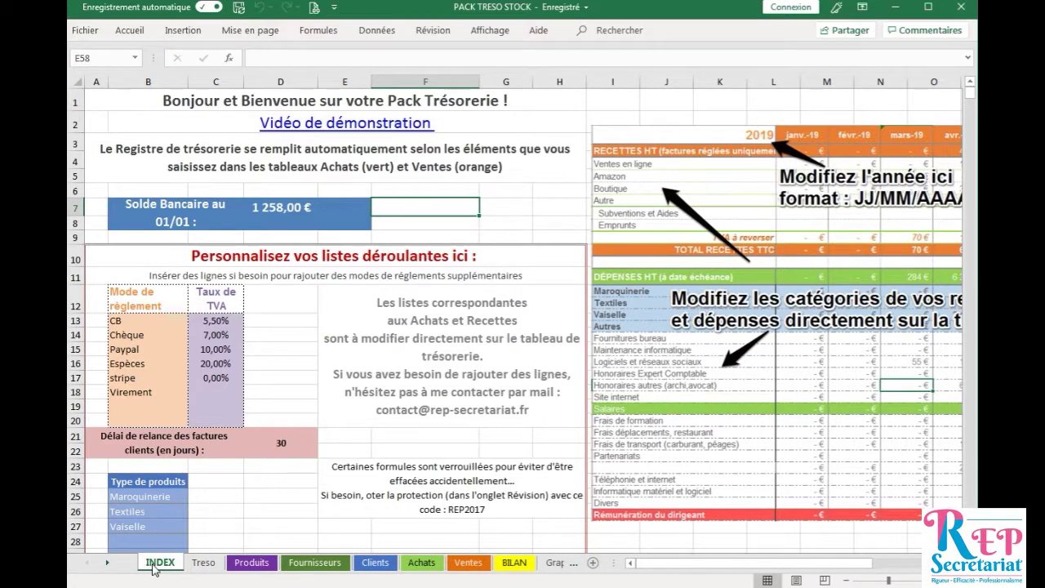
{"action": "left_click", "coordinate": [490, 167]}
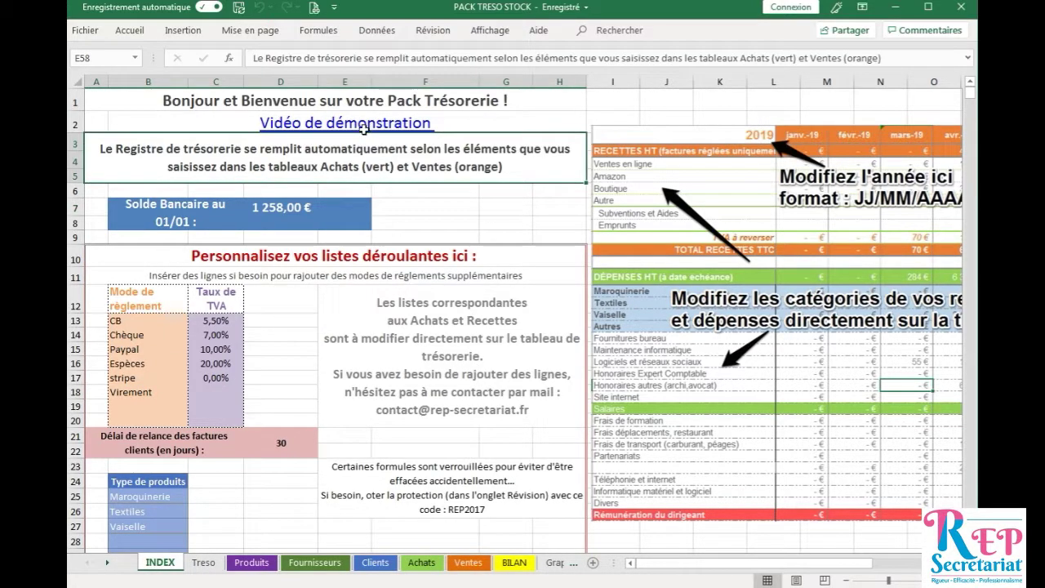
{"action": "left_click", "coordinate": [483, 209]}
{"action": "scroll", "coordinate": [341, 320], "scroll_direction": "down", "scroll_amount": 1}
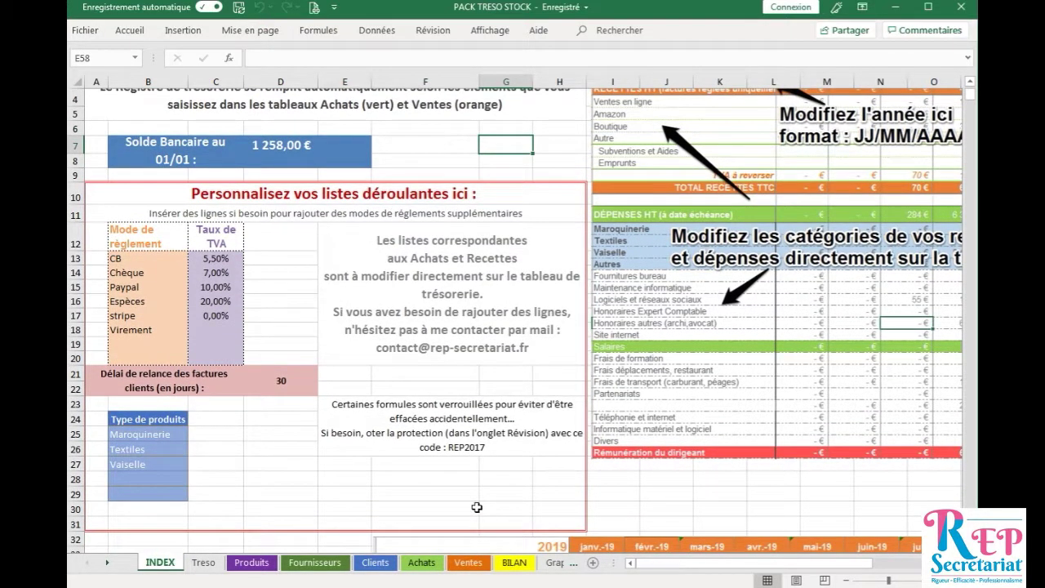
{"action": "left_click", "coordinate": [274, 289]}
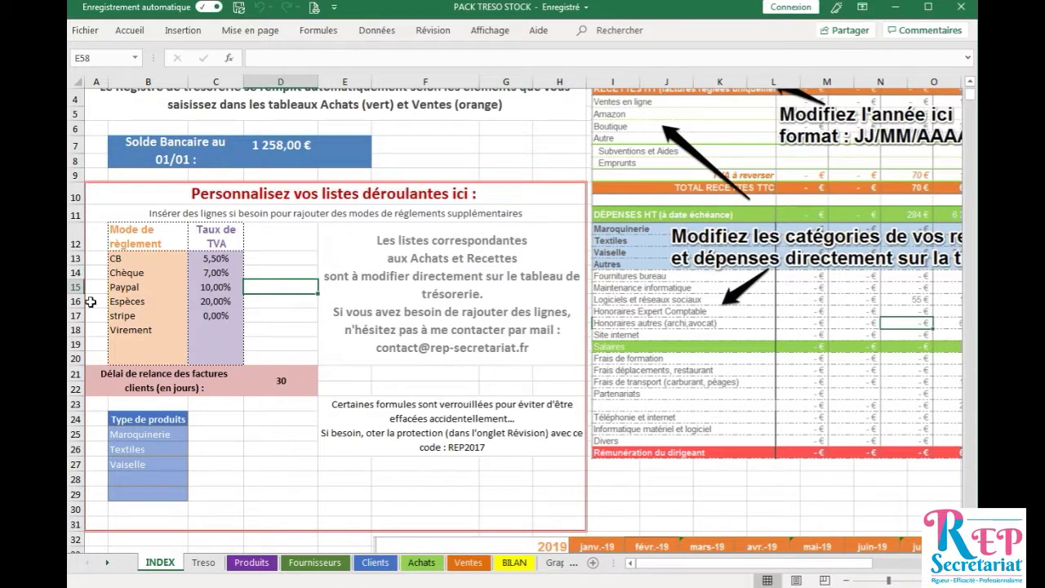
{"action": "left_click", "coordinate": [196, 385]}
{"action": "left_click", "coordinate": [257, 447]}
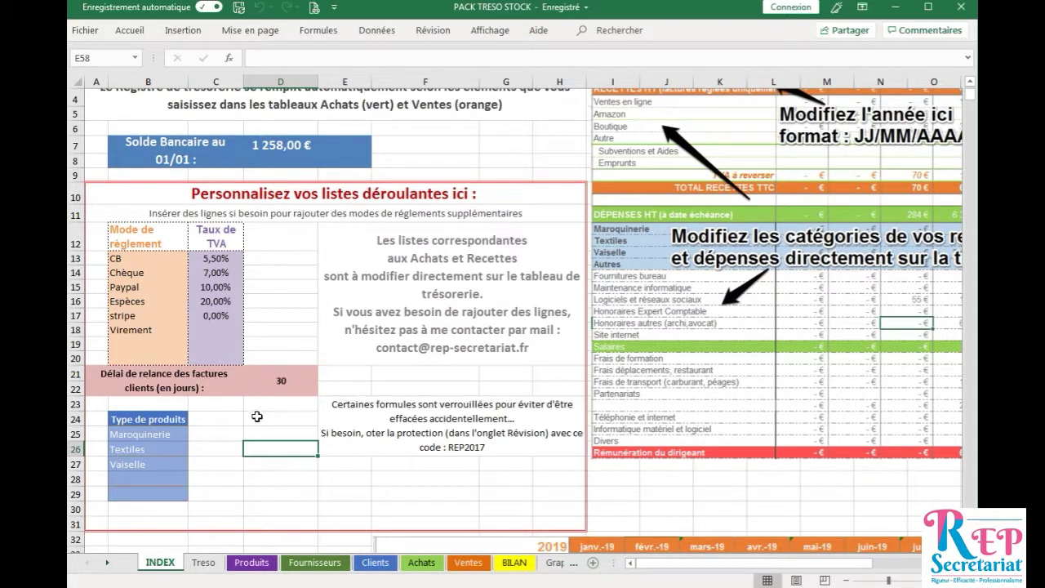
{"action": "left_click", "coordinate": [277, 377]}
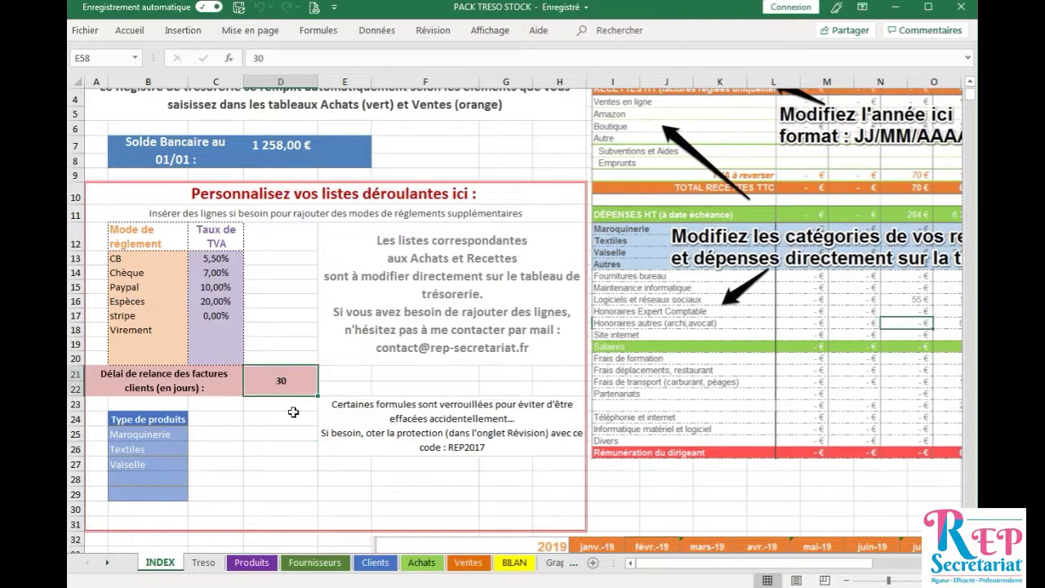
{"action": "left_click", "coordinate": [291, 441]}
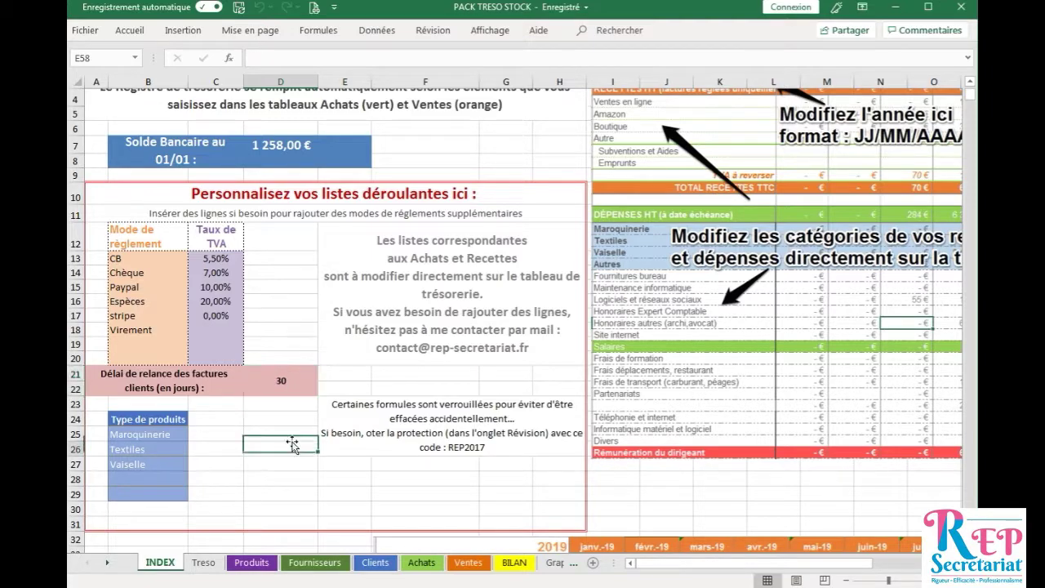
{"action": "left_click", "coordinate": [139, 492]}
{"action": "scroll", "coordinate": [258, 461], "scroll_direction": "down", "scroll_amount": 2}
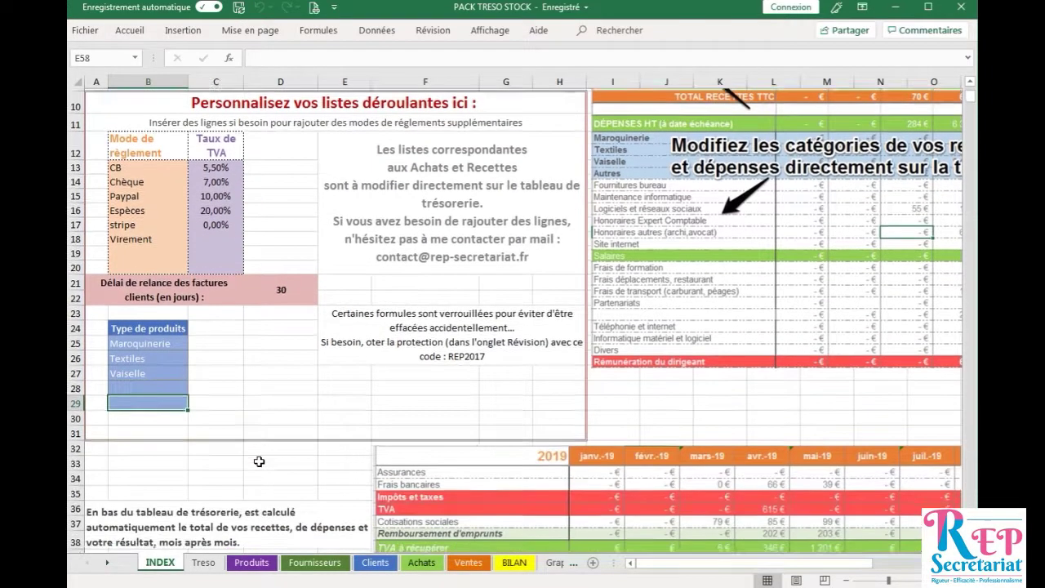
{"action": "scroll", "coordinate": [259, 461], "scroll_direction": "up", "scroll_amount": 2}
{"action": "scroll", "coordinate": [197, 430], "scroll_direction": "up", "scroll_amount": 1}
{"action": "scroll", "coordinate": [197, 431], "scroll_direction": "down", "scroll_amount": 1}
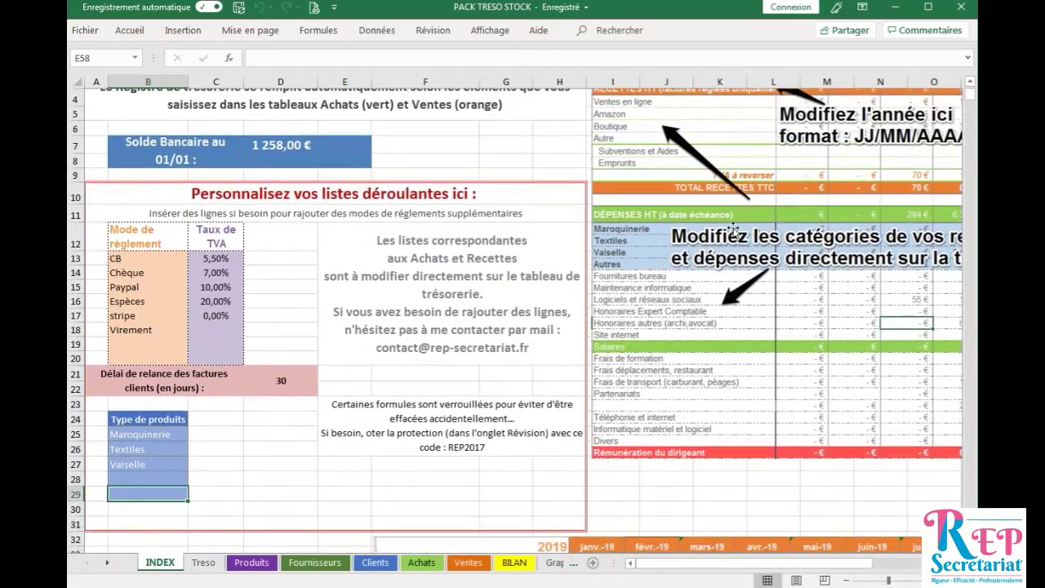
Read the INDEX instructions on the treasury totals and the Les Produits section with its stock alert
{"action": "scroll", "coordinate": [285, 467], "scroll_direction": "down", "scroll_amount": 3}
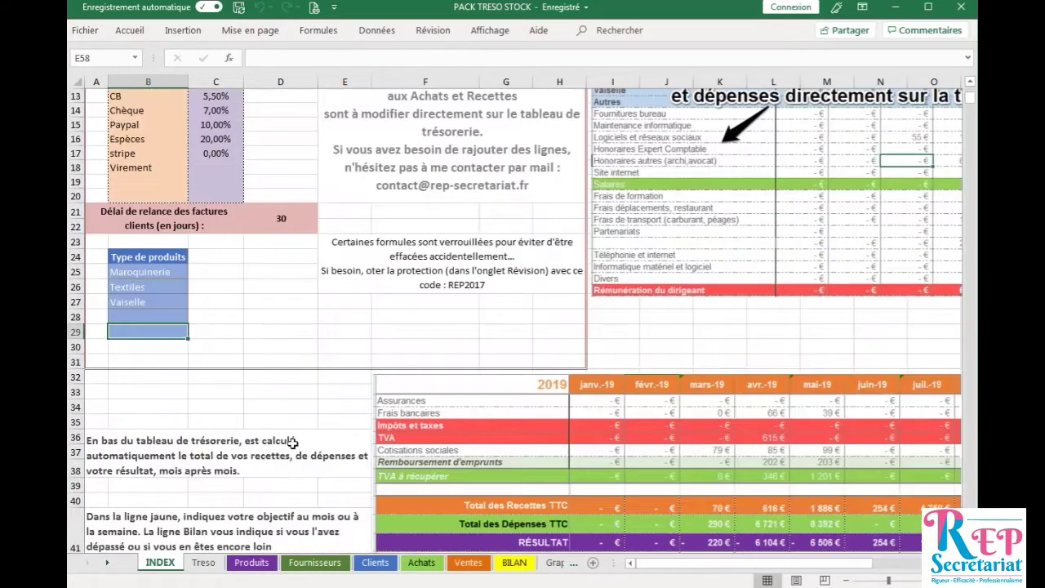
{"action": "scroll", "coordinate": [300, 432], "scroll_direction": "down", "scroll_amount": 3}
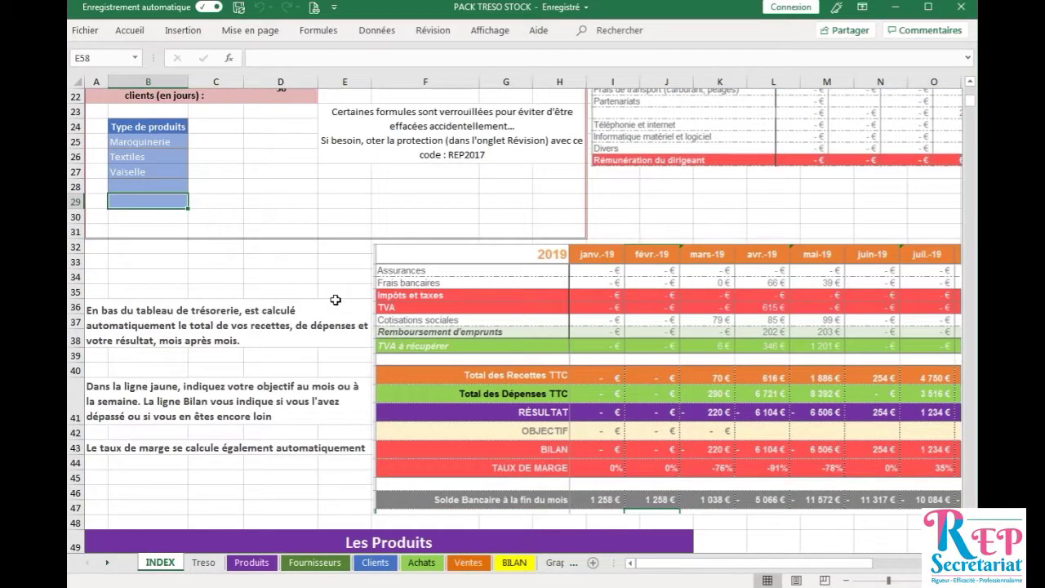
{"action": "scroll", "coordinate": [335, 299], "scroll_direction": "down", "scroll_amount": 1}
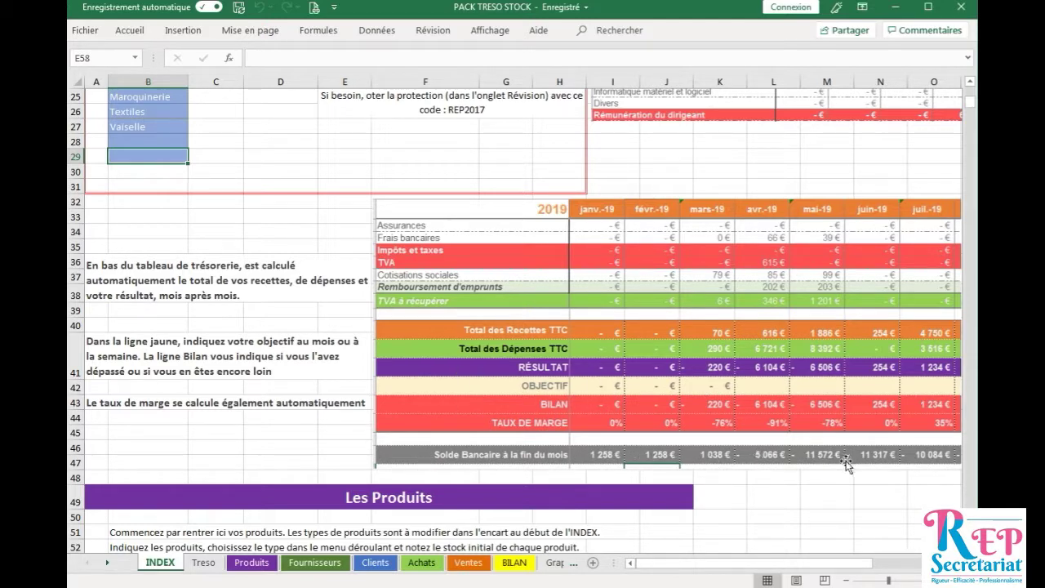
{"action": "left_click", "coordinate": [823, 496]}
{"action": "scroll", "coordinate": [699, 472], "scroll_direction": "down", "scroll_amount": 6}
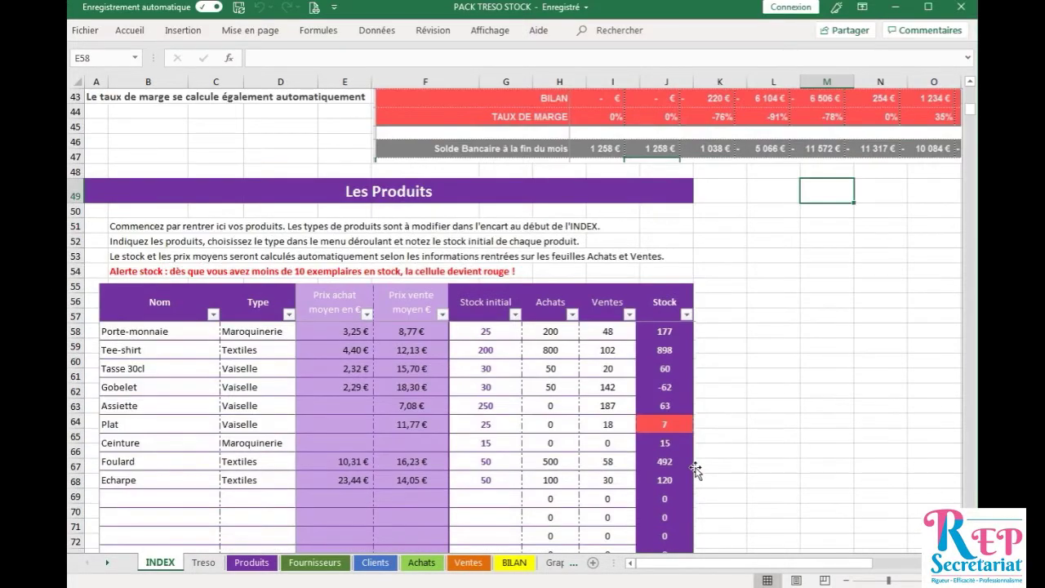
{"action": "scroll", "coordinate": [696, 472], "scroll_direction": "down", "scroll_amount": 3}
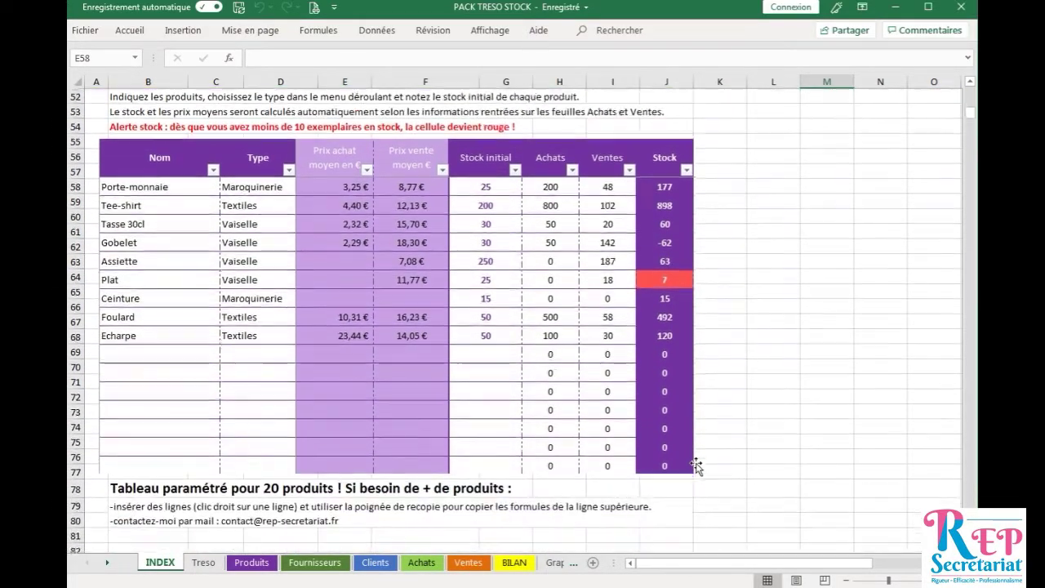
Add a product named Pull with type Textiles in the first empty row of the Produits sheet
{"action": "left_click", "coordinate": [254, 562]}
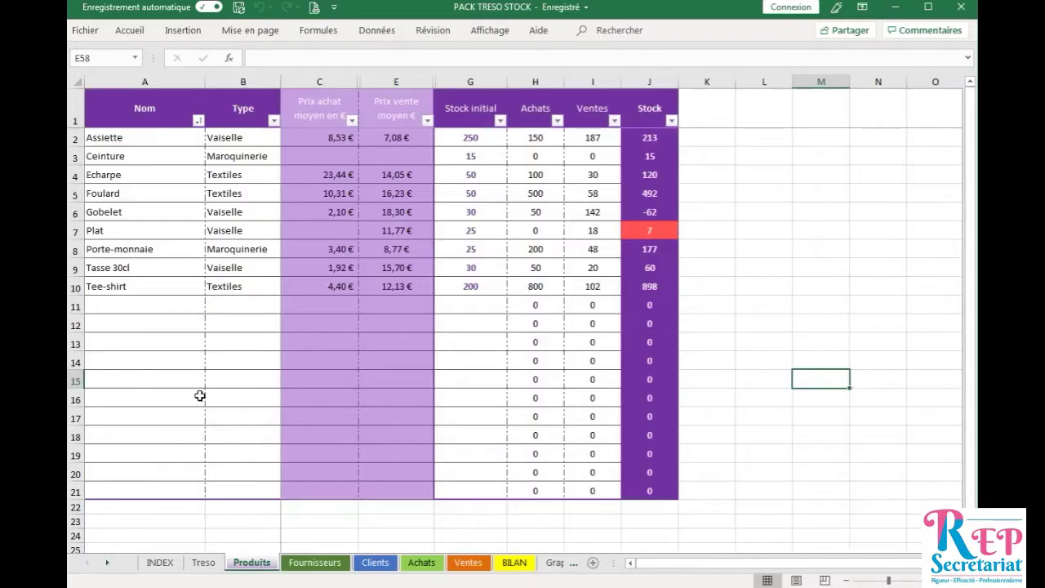
{"action": "left_click", "coordinate": [166, 304]}
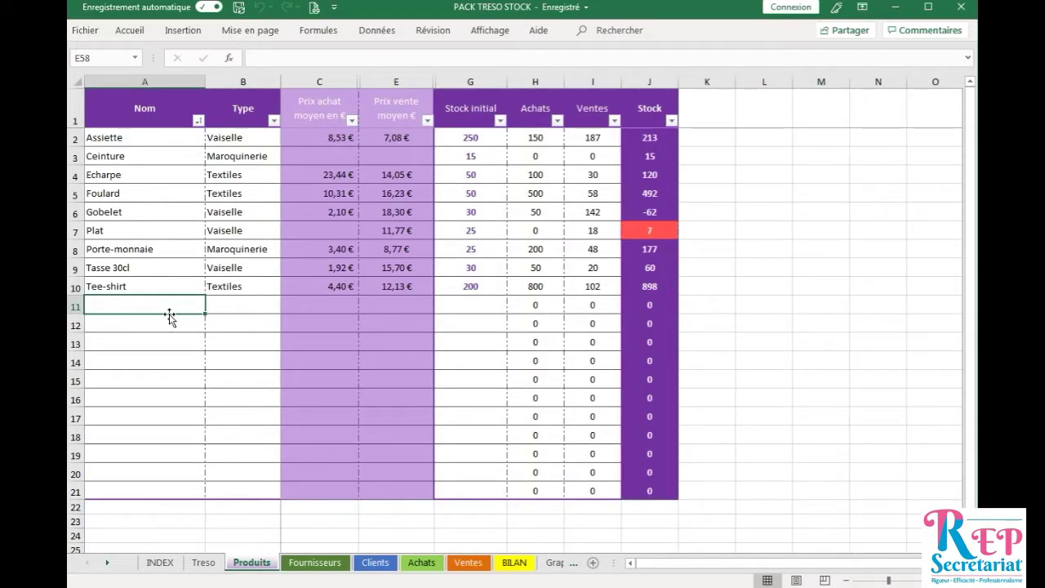
{"action": "type", "text": "Pull"}
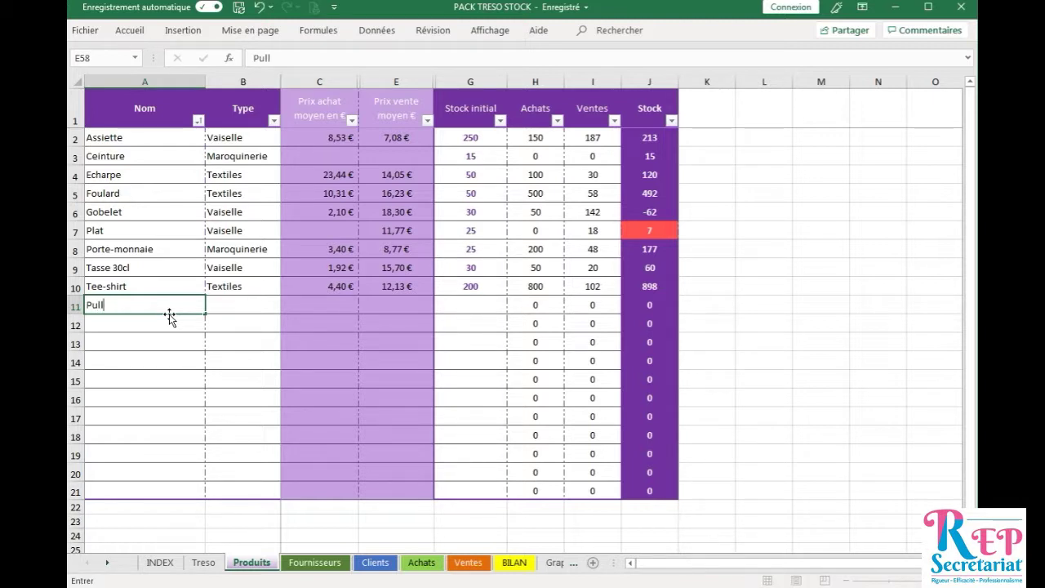
{"action": "key", "text": "Tab"}
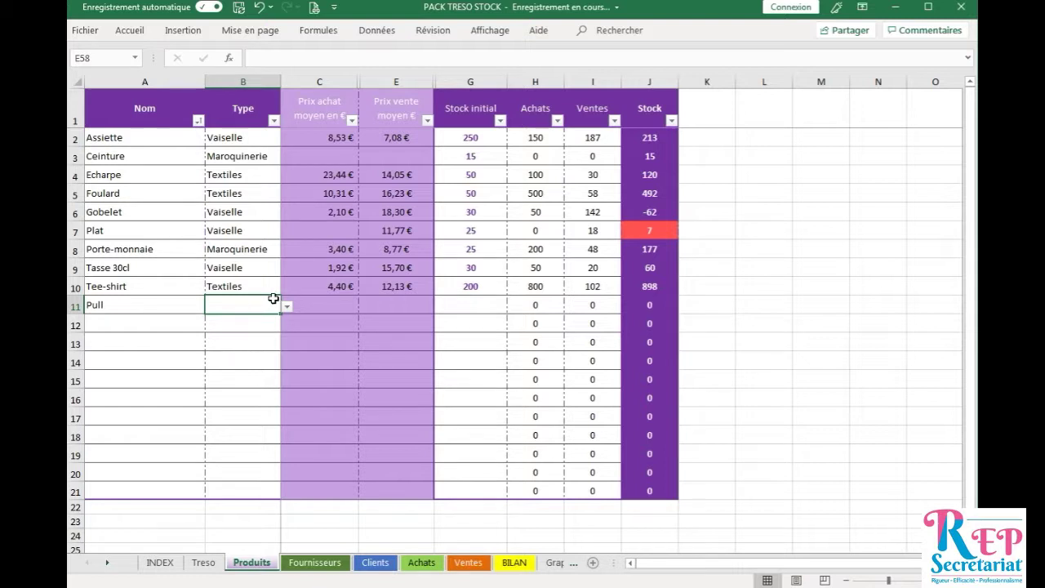
{"action": "left_click", "coordinate": [288, 307]}
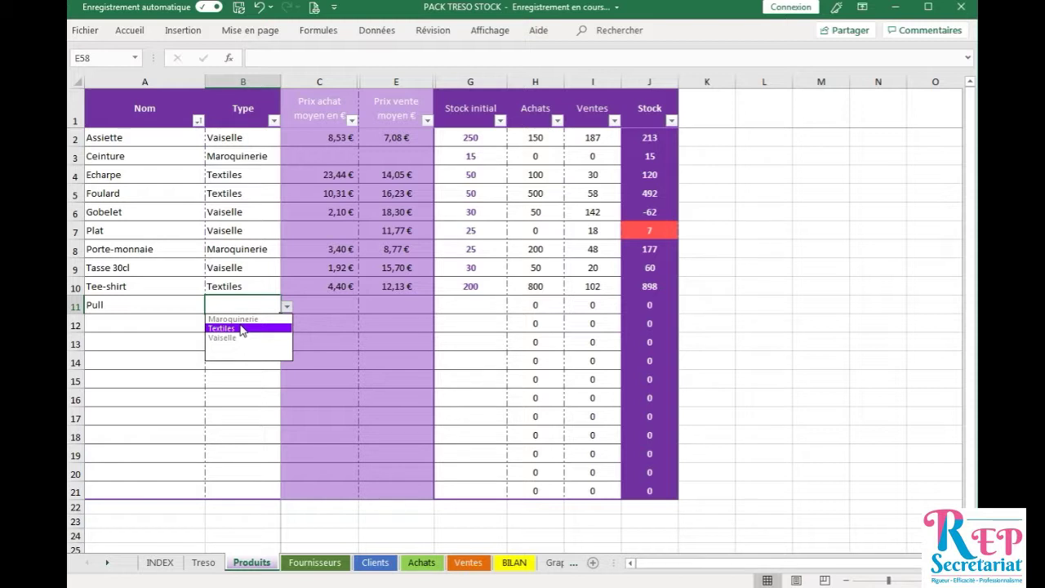
{"action": "left_click", "coordinate": [242, 329]}
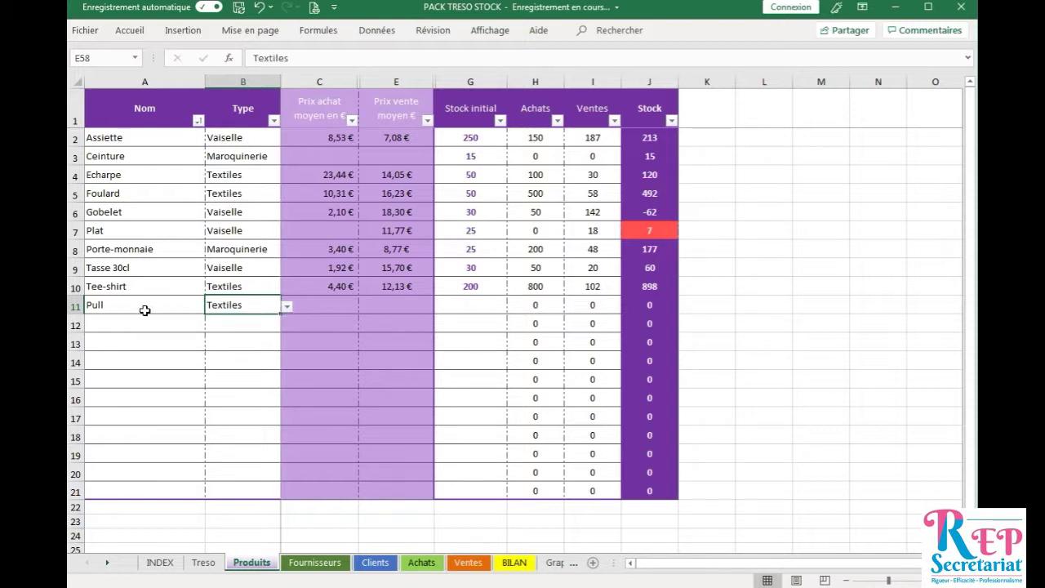
{"action": "left_click", "coordinate": [288, 306]}
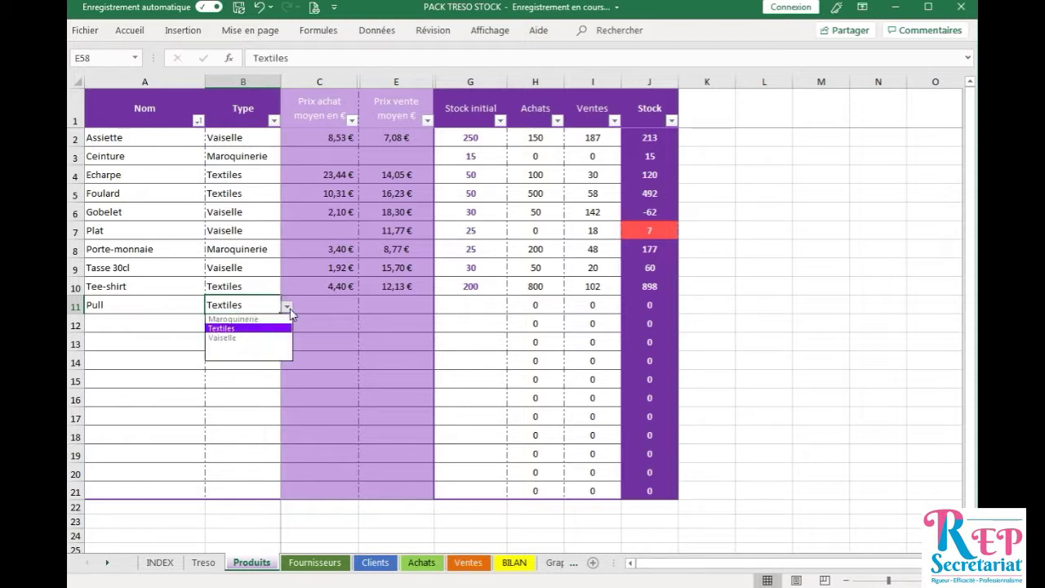
{"action": "left_click", "coordinate": [288, 309]}
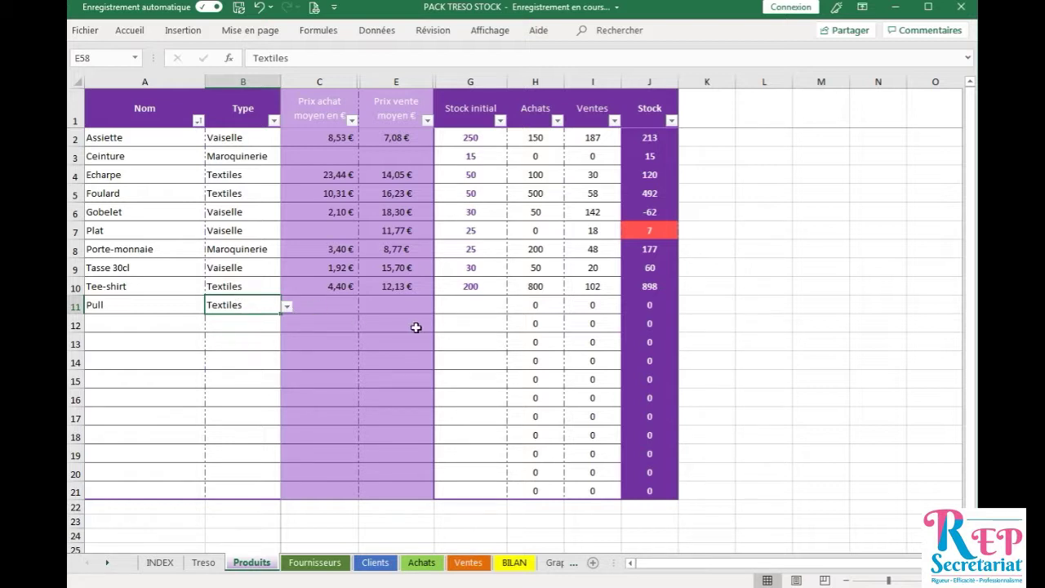
Set the initial stock of the Pull product to 0
{"action": "left_click", "coordinate": [306, 305]}
{"action": "left_click", "coordinate": [413, 307]}
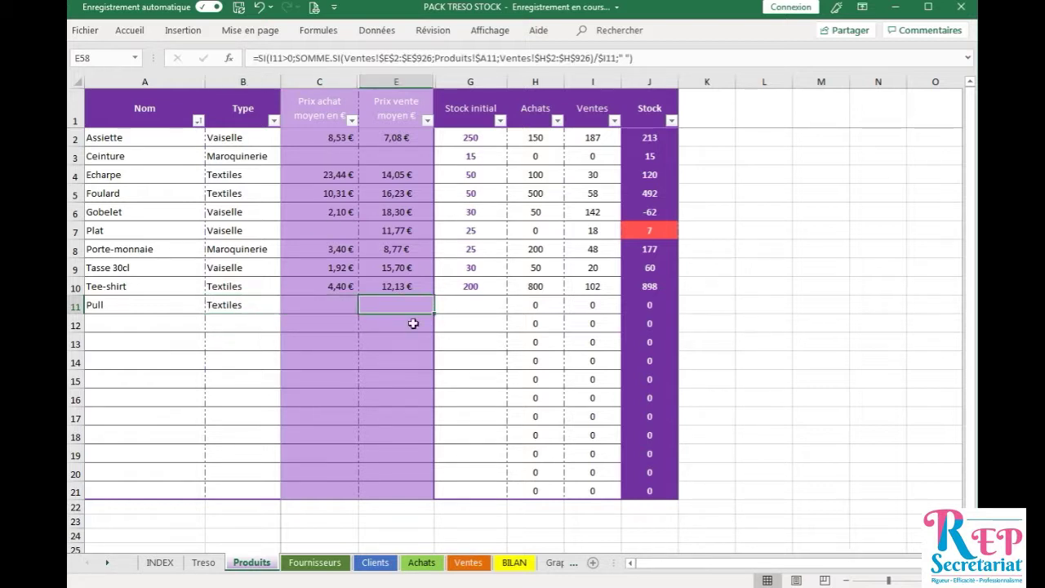
{"action": "left_click", "coordinate": [482, 306]}
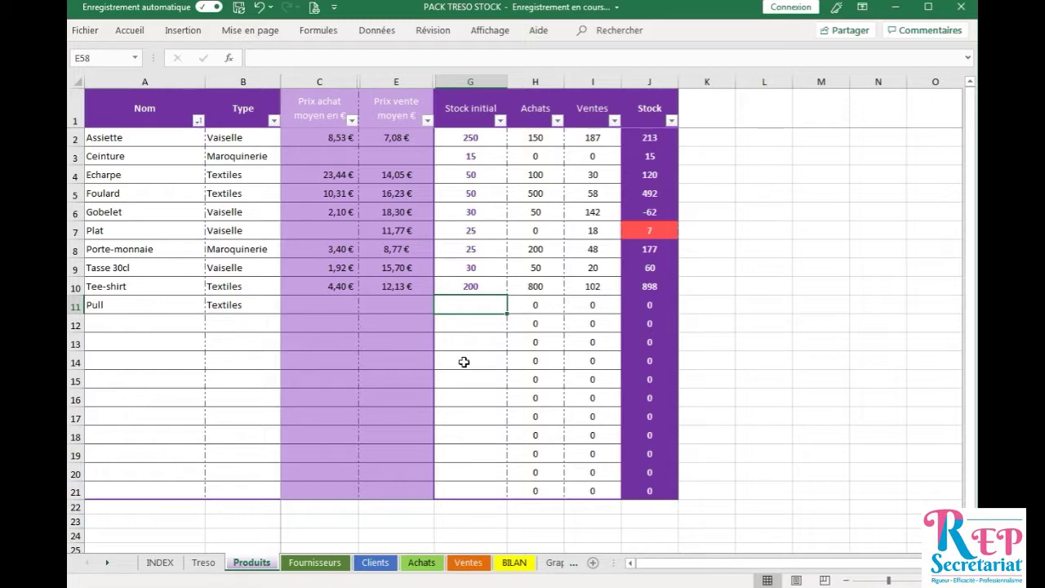
{"action": "type", "text": "0"}
{"action": "key", "text": "Tab"}
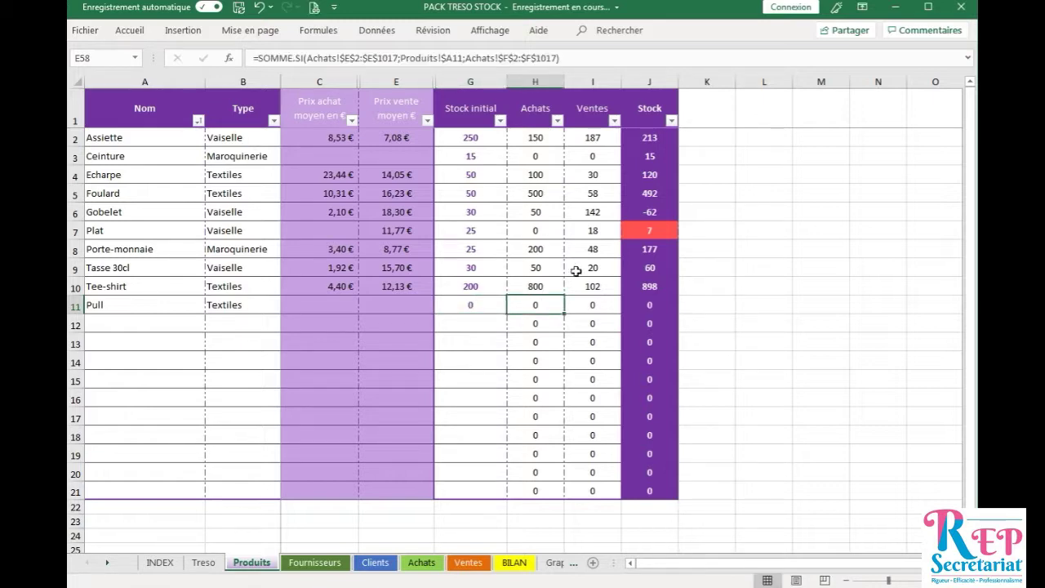
Start a new purchase in row 83 of the Achats sheet, dated 05/10/2019, with supplier POLUX
{"action": "left_click", "coordinate": [421, 563]}
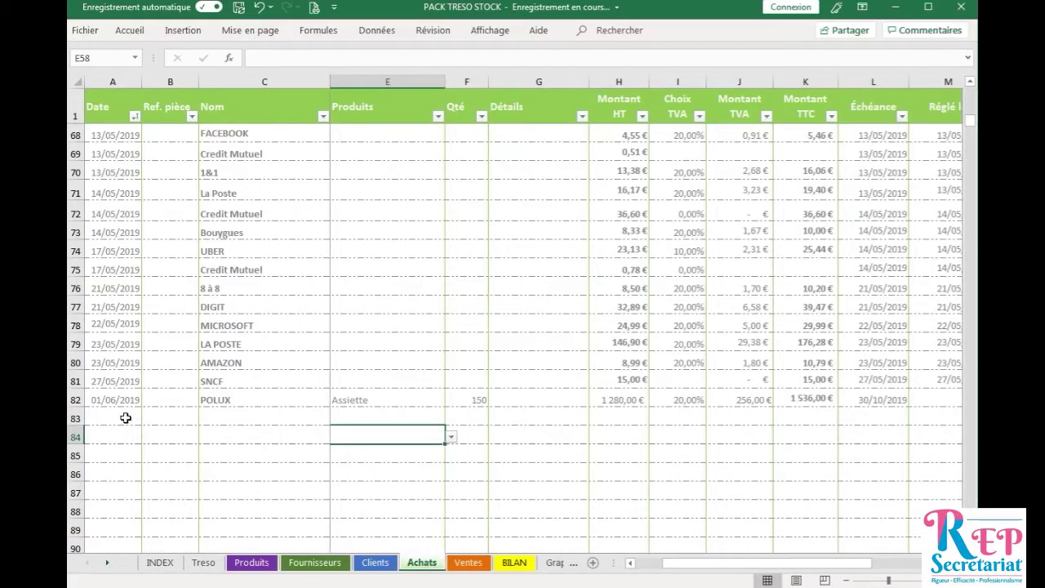
{"action": "left_click", "coordinate": [121, 418]}
{"action": "key", "text": "ctrl+semicolon"}
{"action": "key", "text": "Tab"}
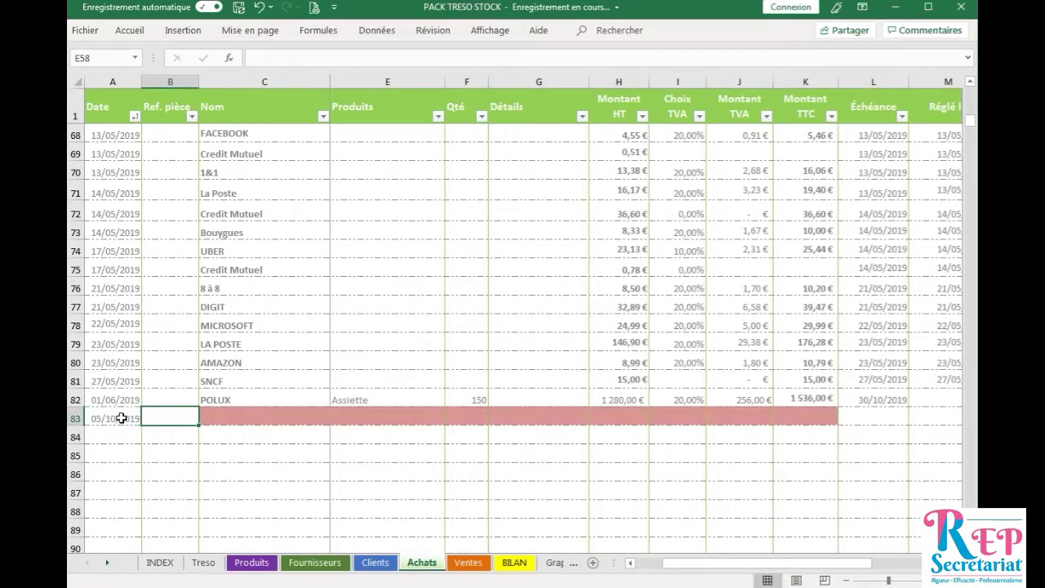
{"action": "key", "text": "Tab"}
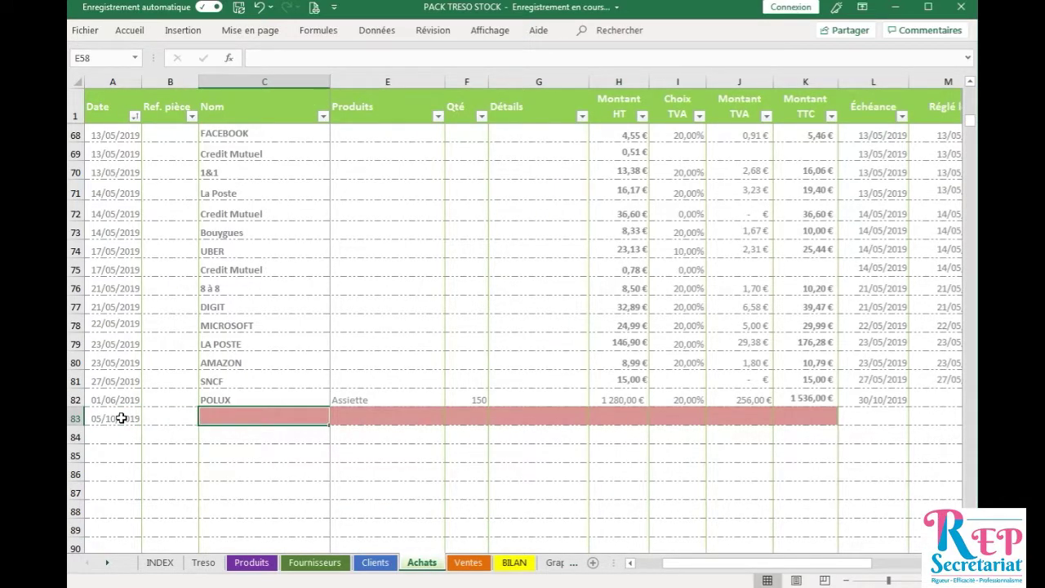
{"action": "type", "text": "PO"}
{"action": "key", "text": "Tab"}
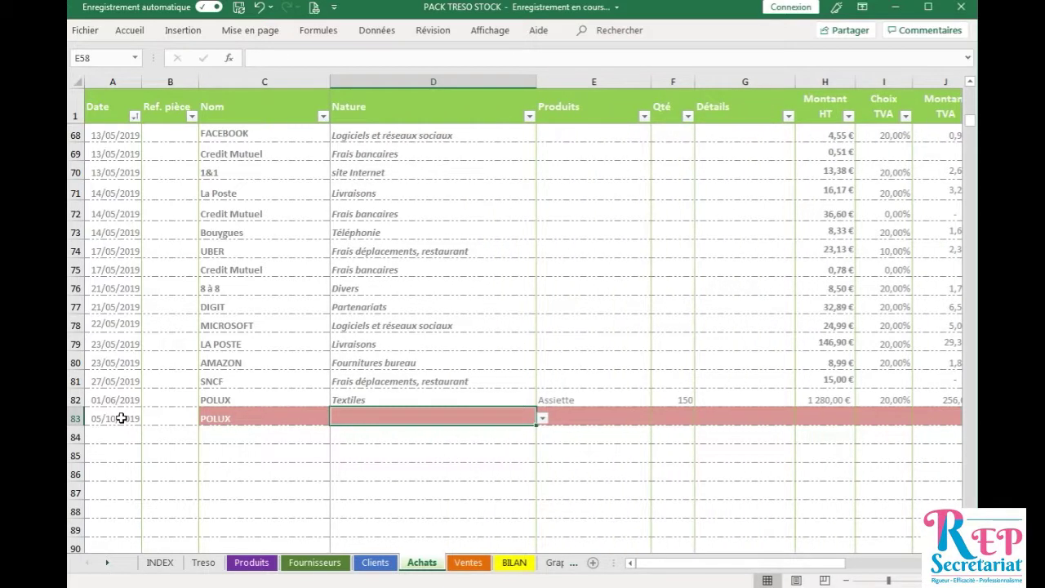
Set the new POLUX purchase's nature to Textiles and its product to Pull
{"action": "left_click", "coordinate": [542, 418]}
{"action": "left_click_drag", "start_coordinate": [541, 464], "coordinate": [541, 441]}
{"action": "left_click", "coordinate": [454, 441]}
{"action": "key", "text": "Tab"}
{"action": "left_click", "coordinate": [658, 418]}
{"action": "scroll", "coordinate": [603, 461], "scroll_direction": "down", "scroll_amount": 3}
{"action": "left_click", "coordinate": [599, 459]}
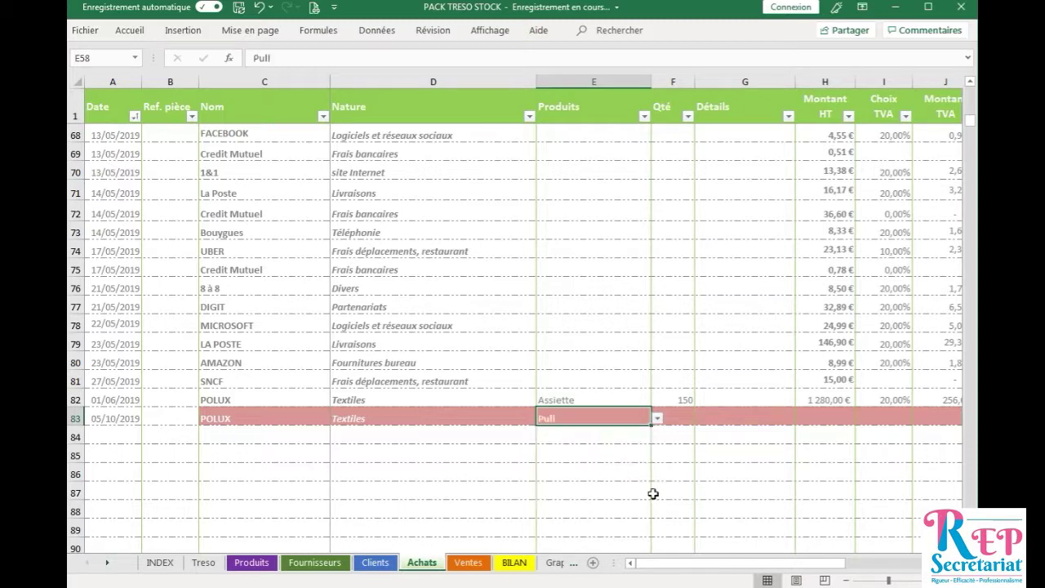
Complete the Pull purchase in row 83 with quantity 75, a pre-tax amount of 750 and a VAT rate of 20%
{"action": "key", "text": "Tab"}
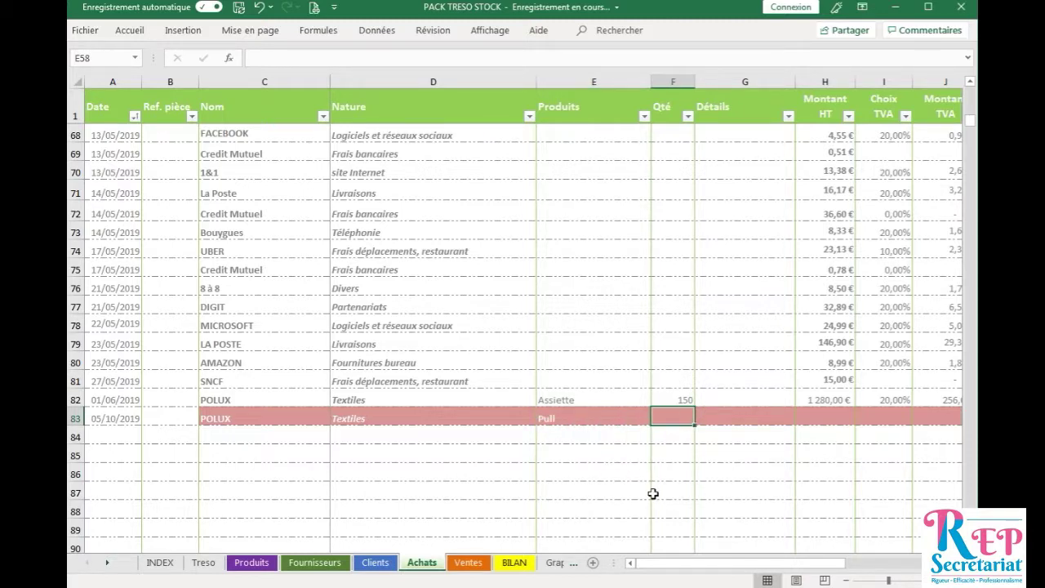
{"action": "type", "text": "75"}
{"action": "key", "text": "Tab"}
{"action": "key", "text": "Tab"}
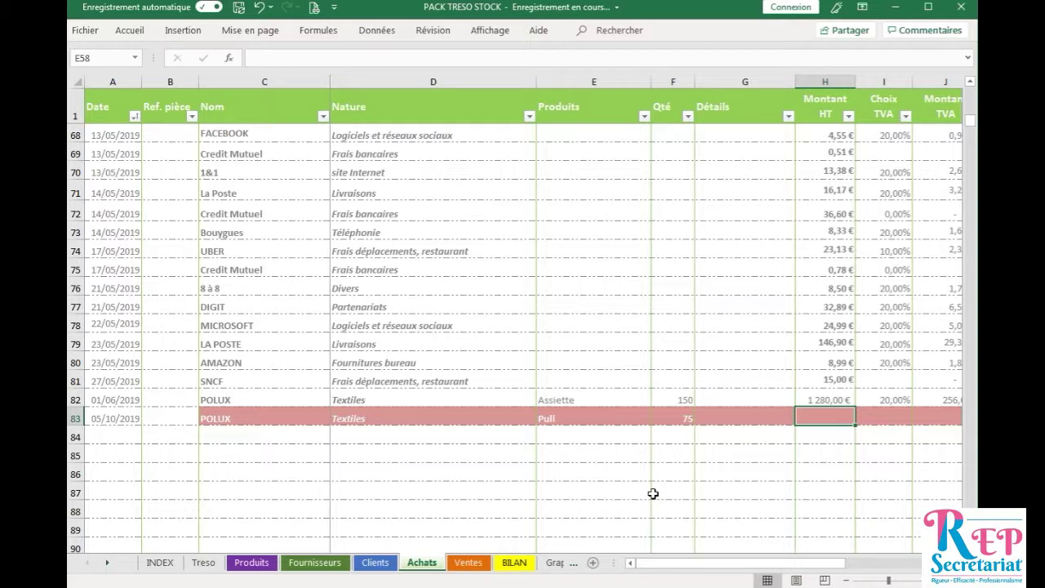
{"action": "type", "text": "7"}
{"action": "key", "text": "Tab"}
{"action": "key", "text": "Tab"}
{"action": "key", "text": "Tab"}
{"action": "key", "text": "Tab"}
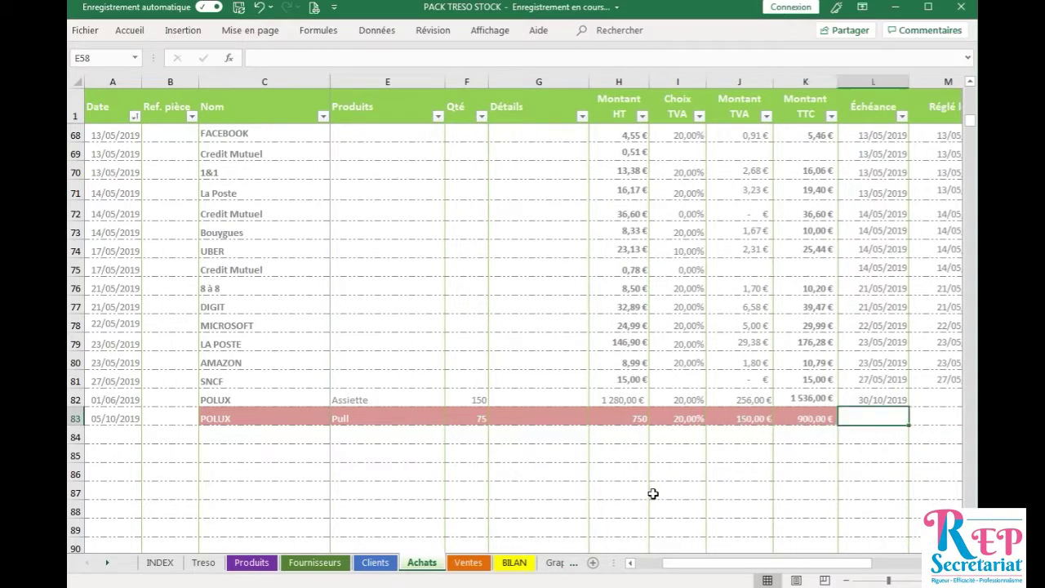
Review the available VAT rates, the calculated VAT and total amounts, and the payment columns of the Pull purchase
{"action": "left_click", "coordinate": [680, 419]}
{"action": "left_click", "coordinate": [712, 419]}
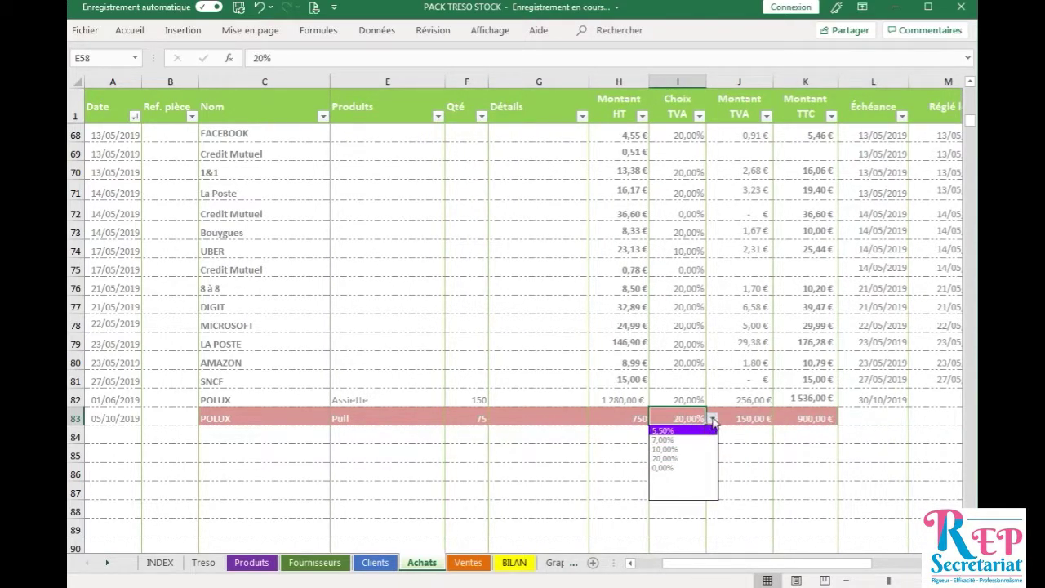
{"action": "left_click", "coordinate": [712, 418]}
{"action": "left_click", "coordinate": [740, 418]}
{"action": "key", "text": "Tab"}
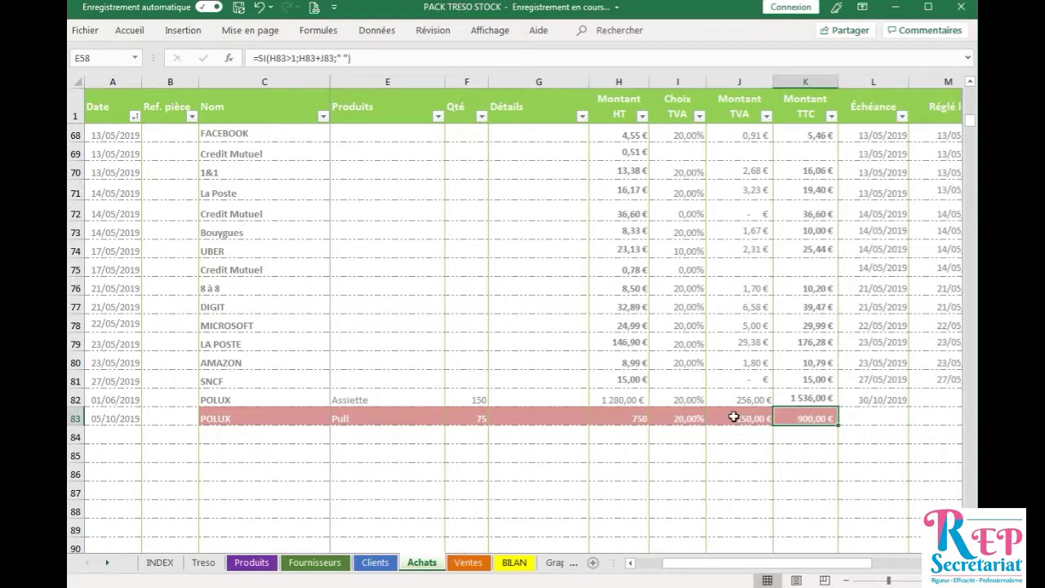
{"action": "left_click", "coordinate": [870, 419]}
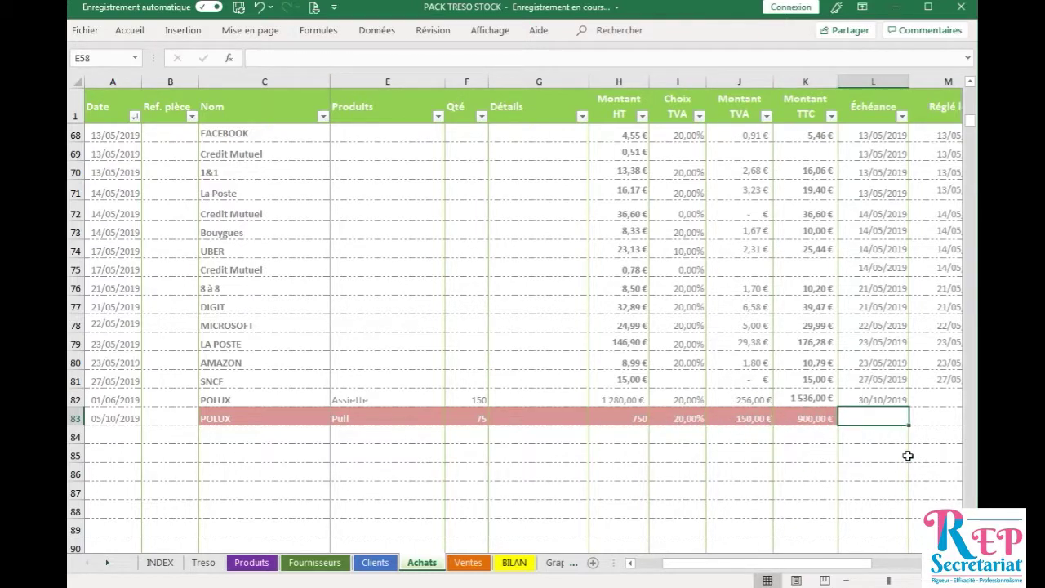
{"action": "key", "text": "Tab"}
{"action": "key", "text": "Tab"}
{"action": "left_click", "coordinate": [753, 419]}
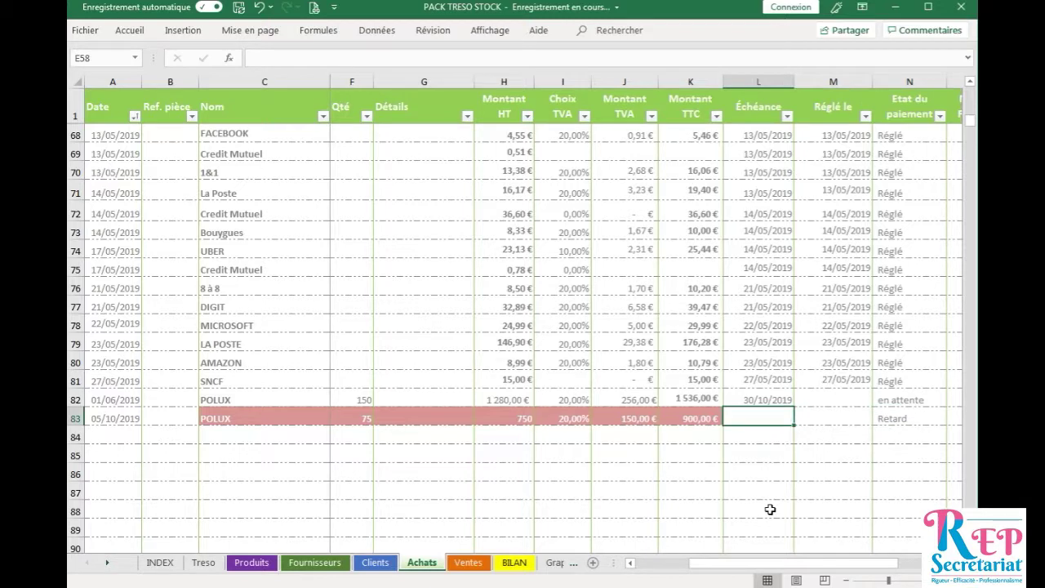
Set the purchase date of the Pull entry in row 83 to 05/09/2019
{"action": "left_click", "coordinate": [111, 421]}
{"action": "left_click", "coordinate": [268, 57]}
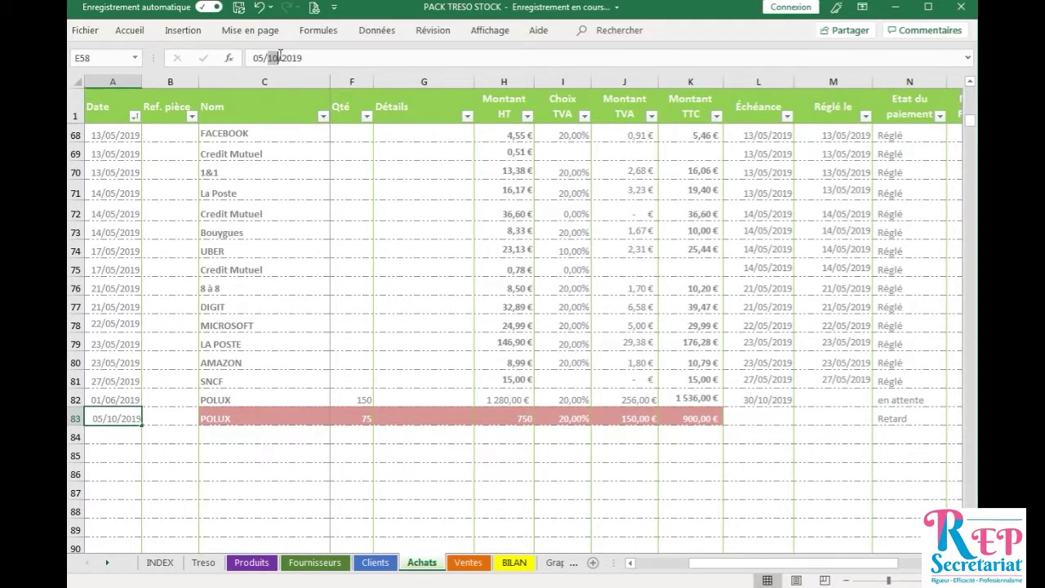
{"action": "double_click", "coordinate": [273, 57]}
{"action": "type", "text": "09"}
{"action": "key", "text": "Tab"}
Set the due date of the Pull purchase in row 83 to 05/10/2019
{"action": "key", "text": "Tab"}
{"action": "key", "text": "Tab"}
{"action": "key", "text": "Tab"}
{"action": "key", "text": "Tab"}
{"action": "key", "text": "Tab"}
{"action": "key", "text": "Tab"}
{"action": "key", "text": "Tab"}
{"action": "key", "text": "Tab"}
{"action": "key", "text": "Tab"}
{"action": "key", "text": "Tab"}
{"action": "key", "text": "Tab"}
{"action": "key", "text": "Tab"}
{"action": "key", "text": "Tab"}
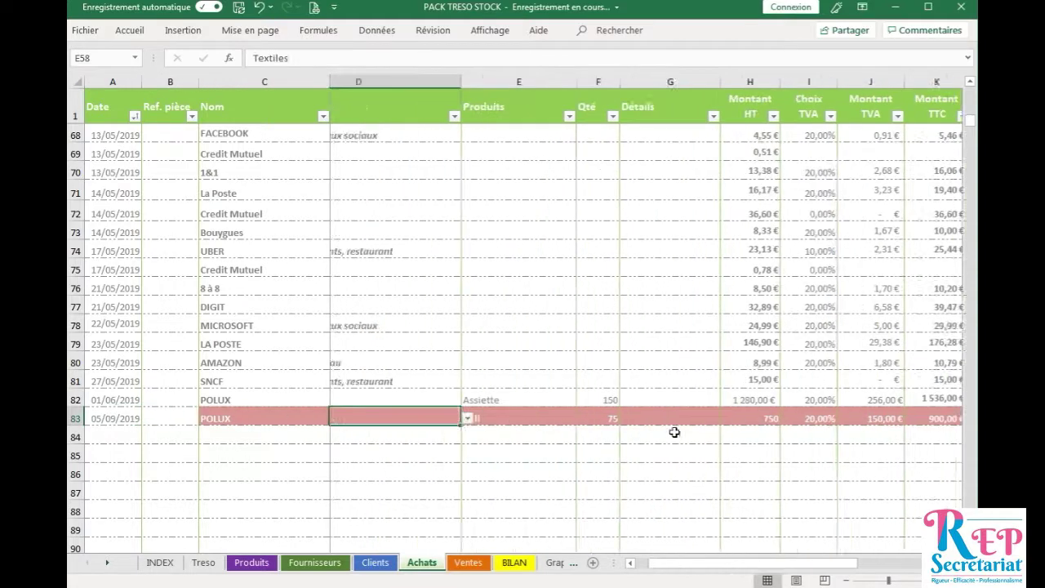
{"action": "left_click", "coordinate": [613, 419]}
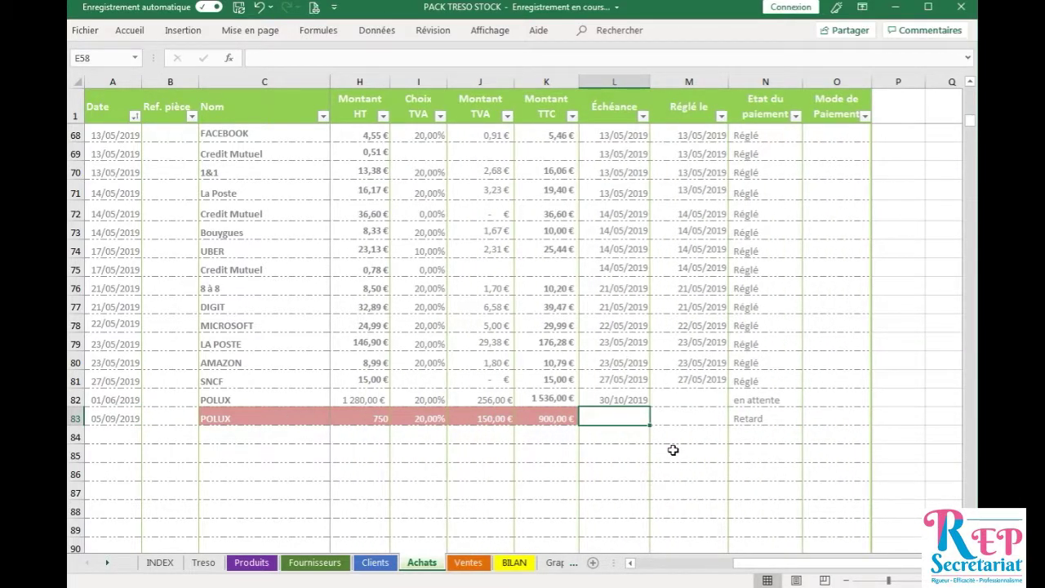
{"action": "type", "text": "05"}
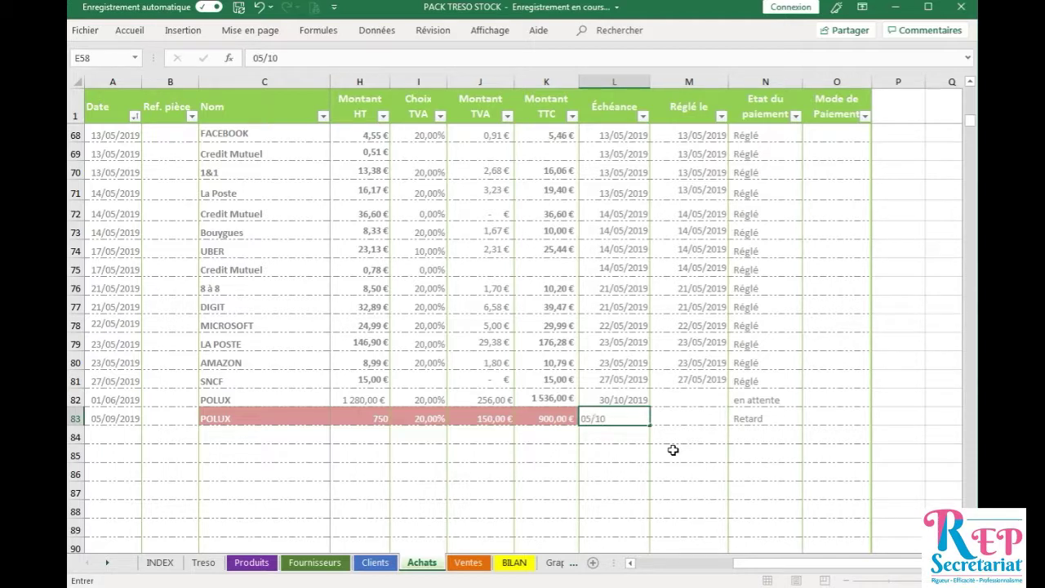
{"action": "type", "text": "/10"}
{"action": "key", "text": "Tab"}
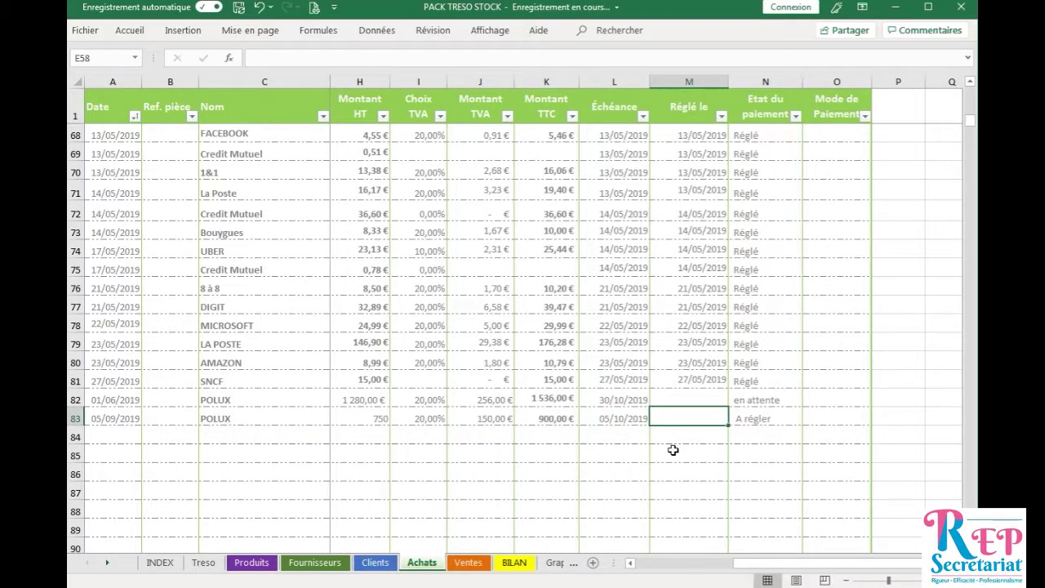
{"action": "left_click", "coordinate": [758, 419]}
Change the due date of the Pull purchase in row 83 to 30/09/2019
{"action": "left_click", "coordinate": [625, 418]}
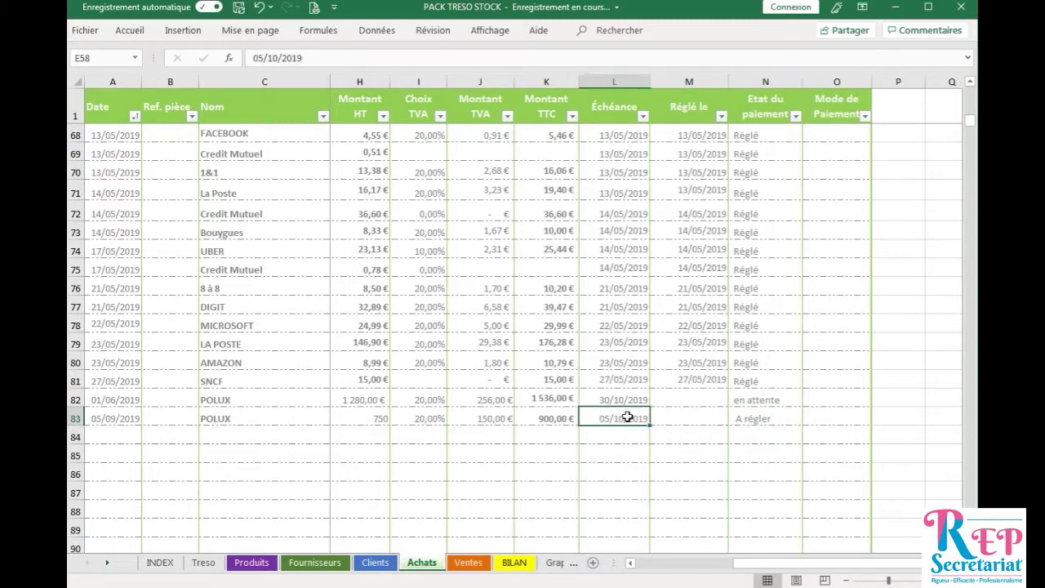
{"action": "left_click", "coordinate": [270, 59]}
{"action": "left_click_drag", "start_coordinate": [274, 59], "coordinate": [227, 59]}
{"action": "key", "text": "BackSpace"}
{"action": "type", "text": "30/09"}
{"action": "key", "text": "Tab"}
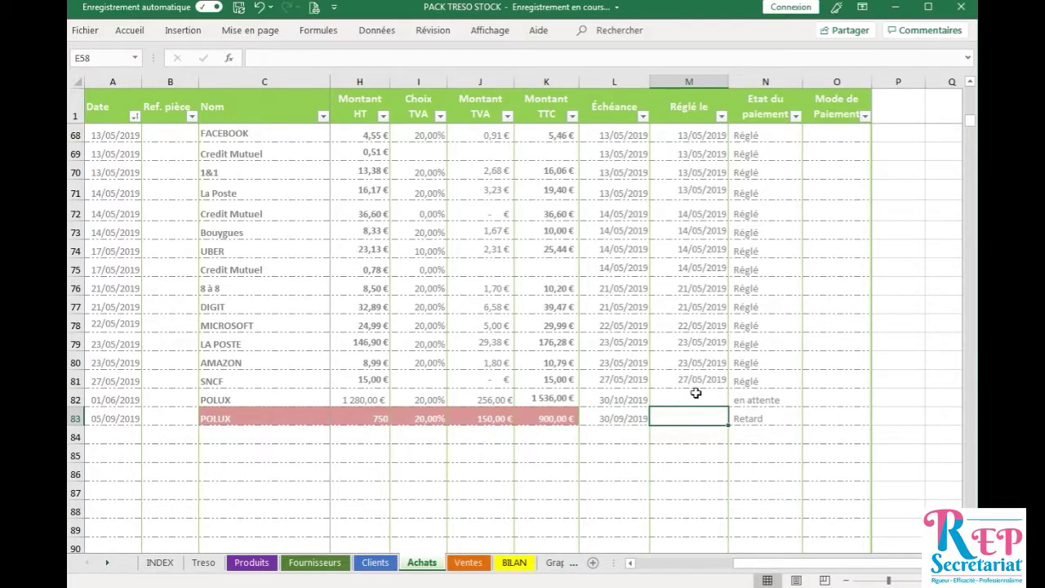
Enter 30/09/2019 as the payment date of the Pull purchase and choose Chèque as its payment method
{"action": "key", "text": "Right"}
{"action": "key", "text": "Right"}
{"action": "key", "text": "Right"}
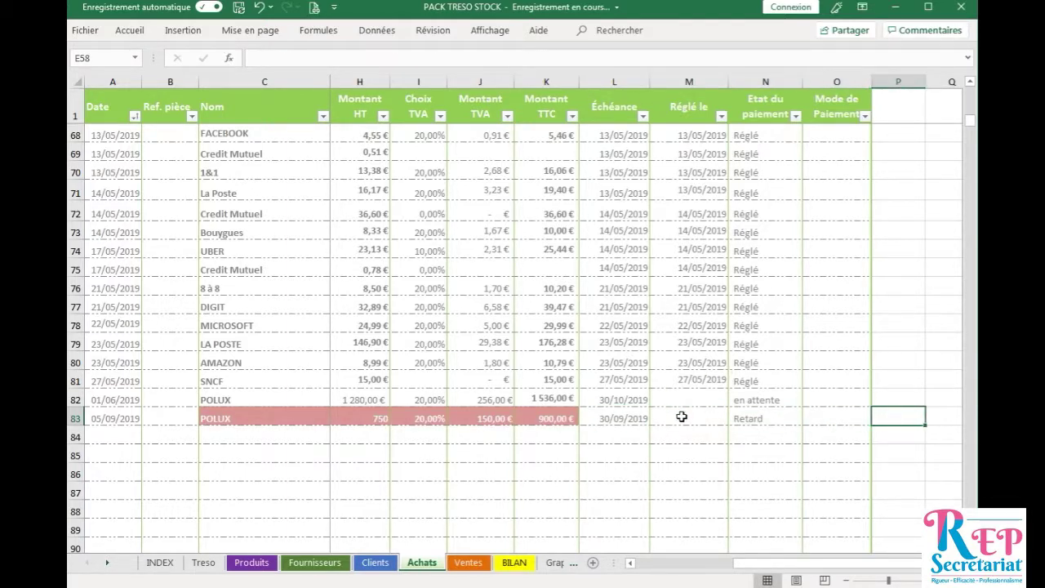
{"action": "left_click", "coordinate": [682, 420]}
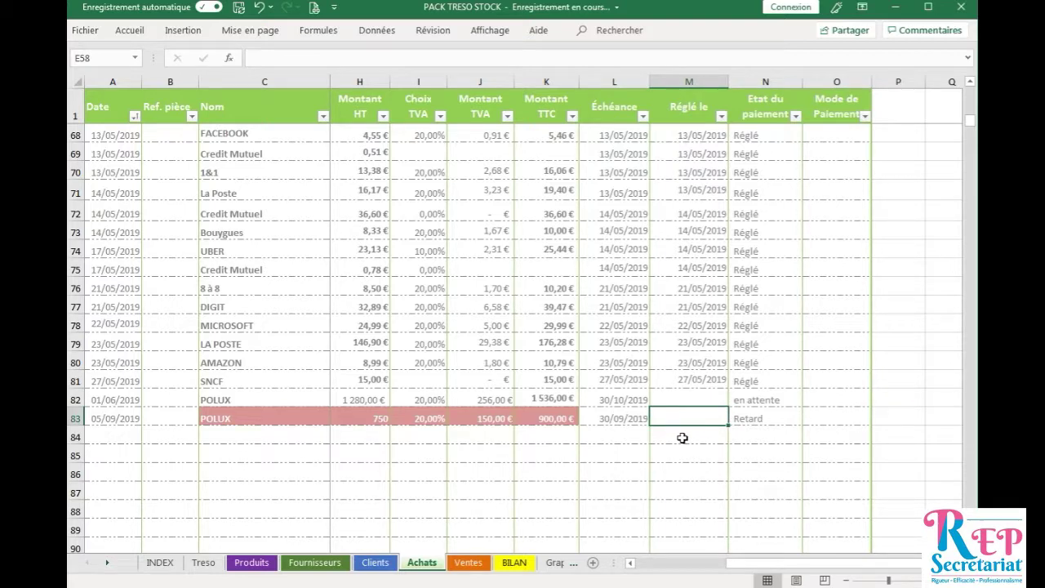
{"action": "type", "text": "30/09"}
{"action": "key", "text": "Tab"}
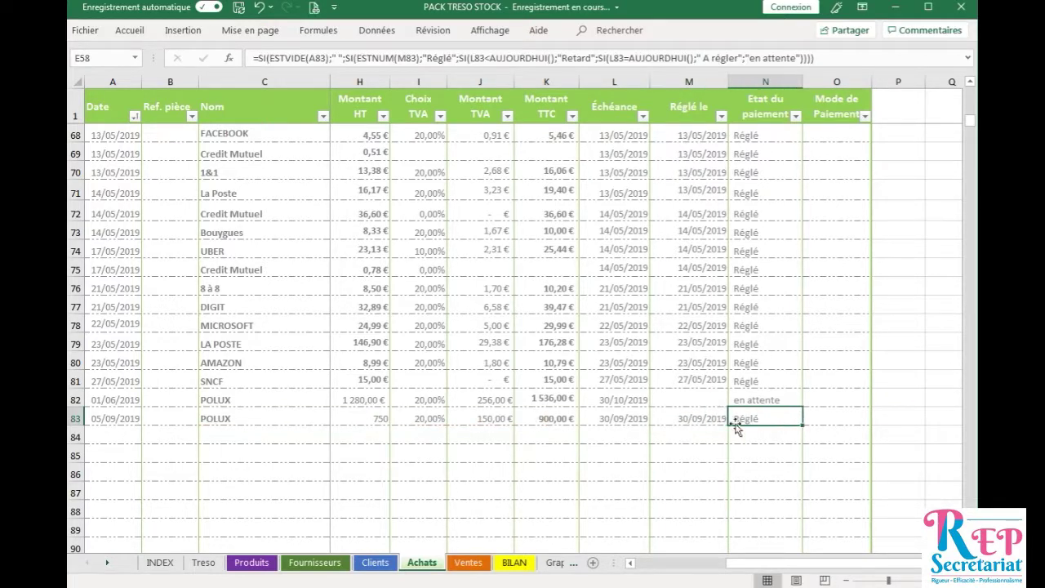
{"action": "key", "text": "Tab"}
{"action": "left_click", "coordinate": [878, 418]}
{"action": "left_click", "coordinate": [823, 440]}
Look through all columns of the Pull purchase in row 83, from its date to its payment method
{"action": "key", "text": "Left"}
{"action": "key", "text": "Left"}
{"action": "key", "text": "Left"}
{"action": "key", "text": "Left"}
{"action": "key", "text": "Left"}
{"action": "key", "text": "Left"}
{"action": "key", "text": "Left"}
{"action": "key", "text": "Left"}
{"action": "key", "text": "Left"}
{"action": "key", "text": "Left"}
{"action": "key", "text": "Left"}
{"action": "key", "text": "Left"}
{"action": "key", "text": "Left"}
{"action": "key", "text": "Left"}
{"action": "key", "text": "Right"}
{"action": "key", "text": "Right"}
{"action": "key", "text": "Right"}
{"action": "key", "text": "Right"}
{"action": "key", "text": "Right"}
{"action": "key", "text": "Right"}
{"action": "key", "text": "Right"}
{"action": "key", "text": "Right"}
{"action": "key", "text": "Right"}
{"action": "key", "text": "Right"}
{"action": "key", "text": "Right"}
{"action": "key", "text": "Right"}
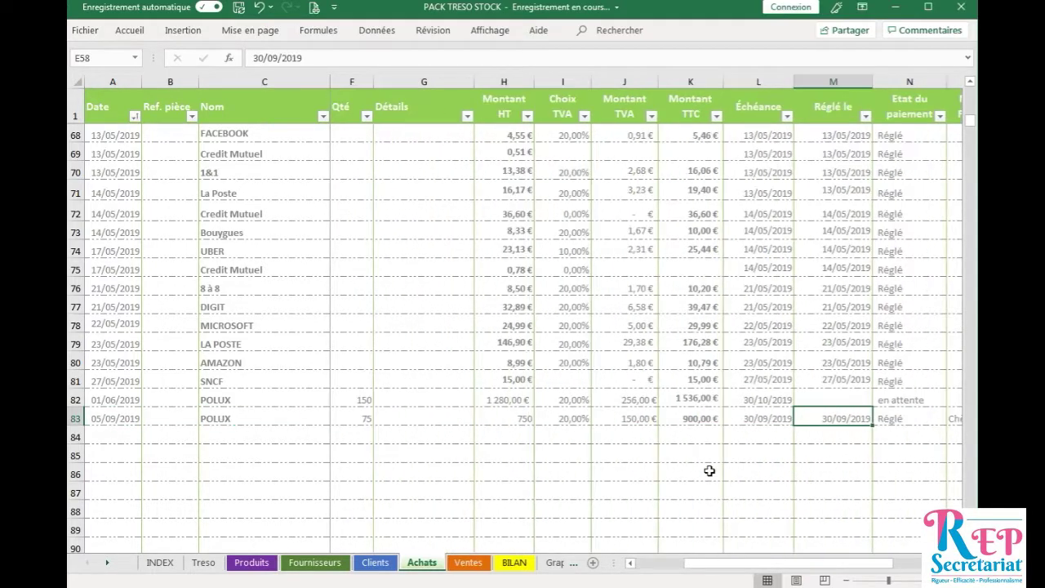
{"action": "key", "text": "Right"}
{"action": "key", "text": "Right"}
Clear the payment date and the payment method of the Pull purchase in row 83
{"action": "key", "text": "Left"}
{"action": "key", "text": "Left"}
{"action": "key", "text": "Delete"}
{"action": "key", "text": "Right"}
{"action": "key", "text": "Right"}
{"action": "key", "text": "Delete"}
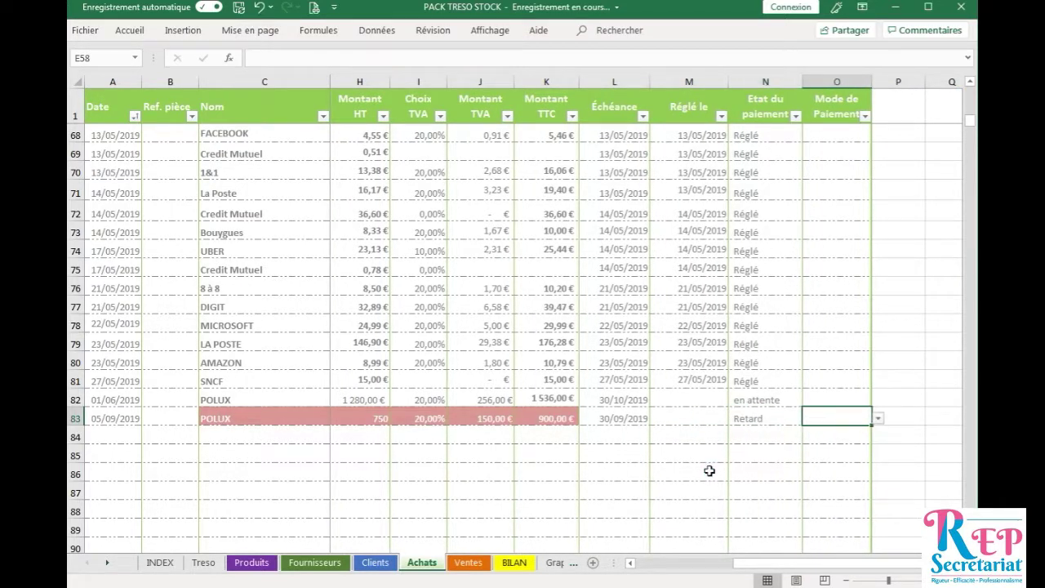
Examine how the unpaid Pull purchase is displayed across the columns of row 83
{"action": "key", "text": "Left"}
{"action": "key", "text": "Home"}
{"action": "key", "text": "Right"}
{"action": "key", "text": "Right"}
{"action": "key", "text": "Right"}
{"action": "key", "text": "Right"}
{"action": "key", "text": "Right"}
{"action": "key", "text": "Right"}
{"action": "key", "text": "Right"}
{"action": "key", "text": "Right"}
{"action": "key", "text": "Right"}
{"action": "key", "text": "Right"}
{"action": "key", "text": "Right"}
{"action": "key", "text": "Right"}
{"action": "key", "text": "Right"}
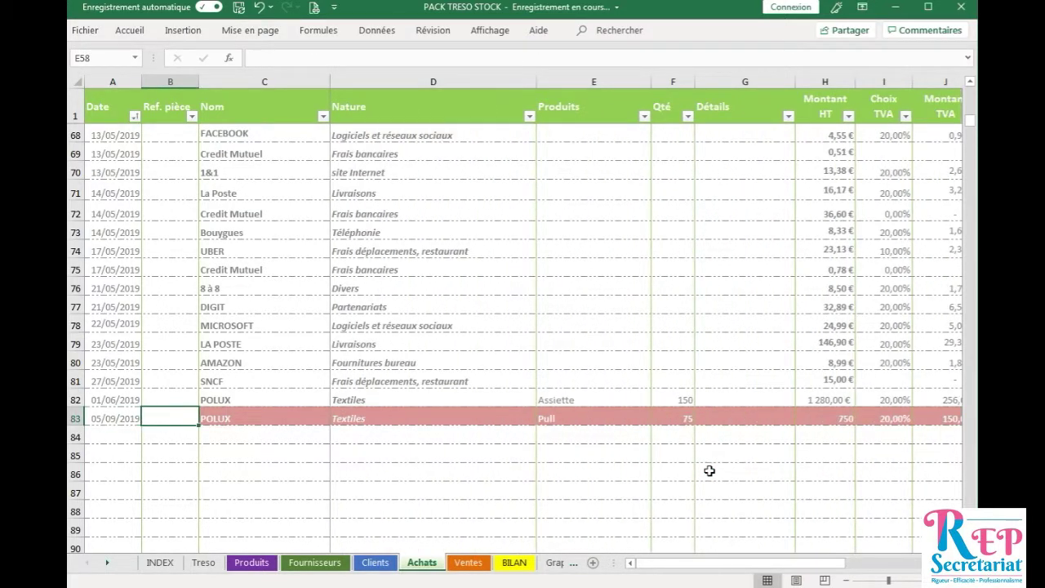
Set the due date of the POLUX Assiette purchase in row 82 to 30/09/2019
{"action": "key", "text": "Up"}
{"action": "key", "text": "Left"}
{"action": "key", "text": "Left"}
{"action": "type", "text": "30/09"}
{"action": "key", "text": "Tab"}
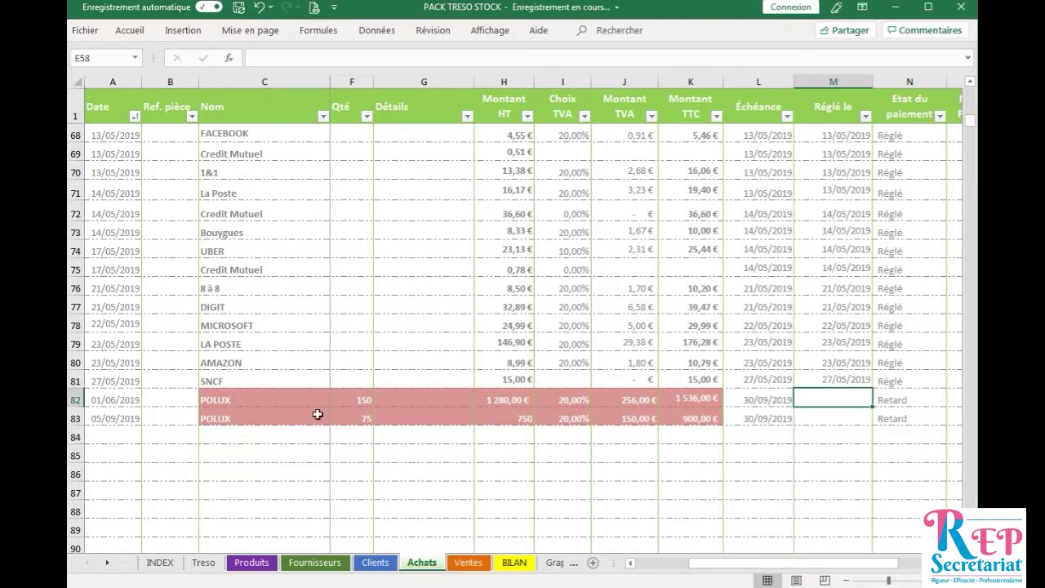
Examine the Assiette purchase in row 82 up to its due date, and check Pull's purchases and stock in the Produits sheet
{"action": "left_click", "coordinate": [153, 395]}
{"action": "key", "text": "Right"}
{"action": "key", "text": "Right"}
{"action": "key", "text": "Right"}
{"action": "key", "text": "Right"}
{"action": "key", "text": "Right"}
{"action": "key", "text": "Right"}
{"action": "key", "text": "Right"}
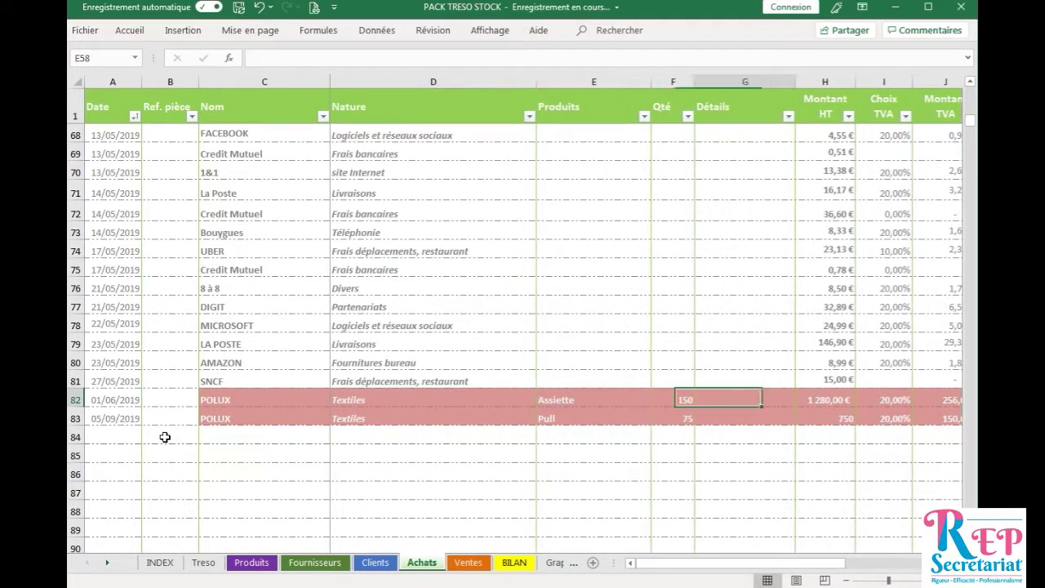
{"action": "key", "text": "Right"}
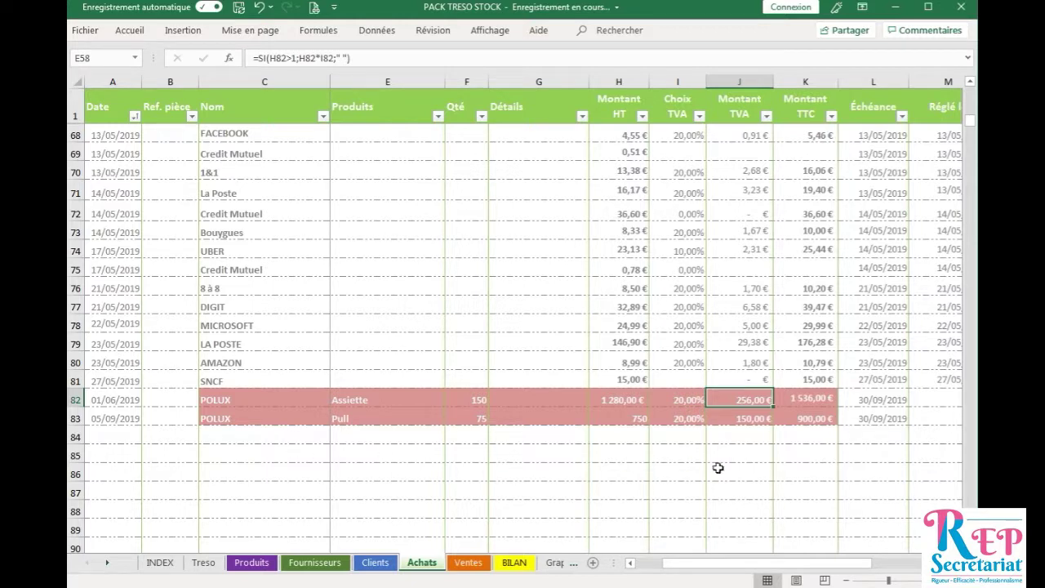
{"action": "key", "text": "Right"}
{"action": "key", "text": "Right"}
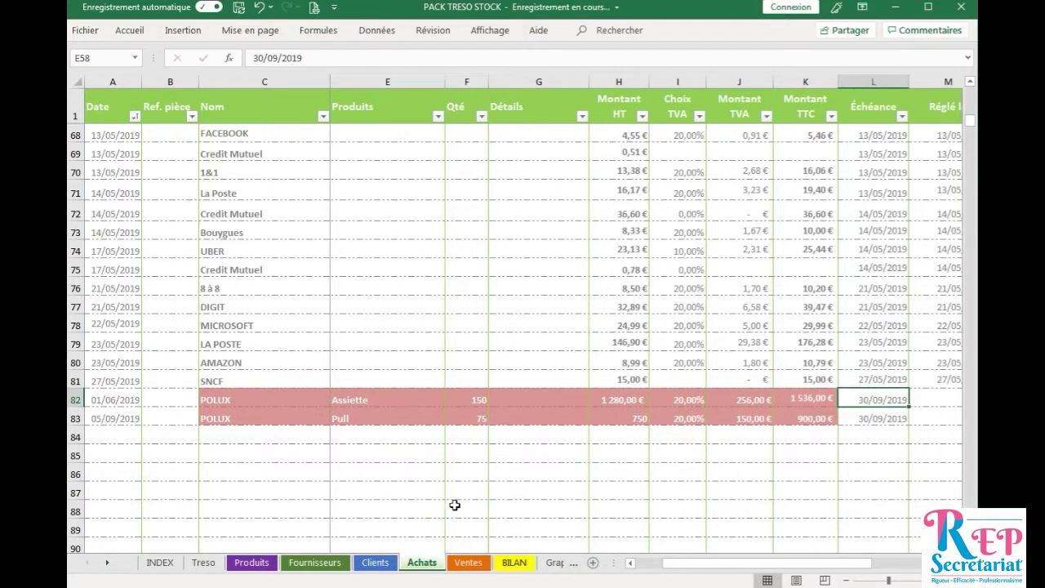
{"action": "left_click", "coordinate": [244, 563]}
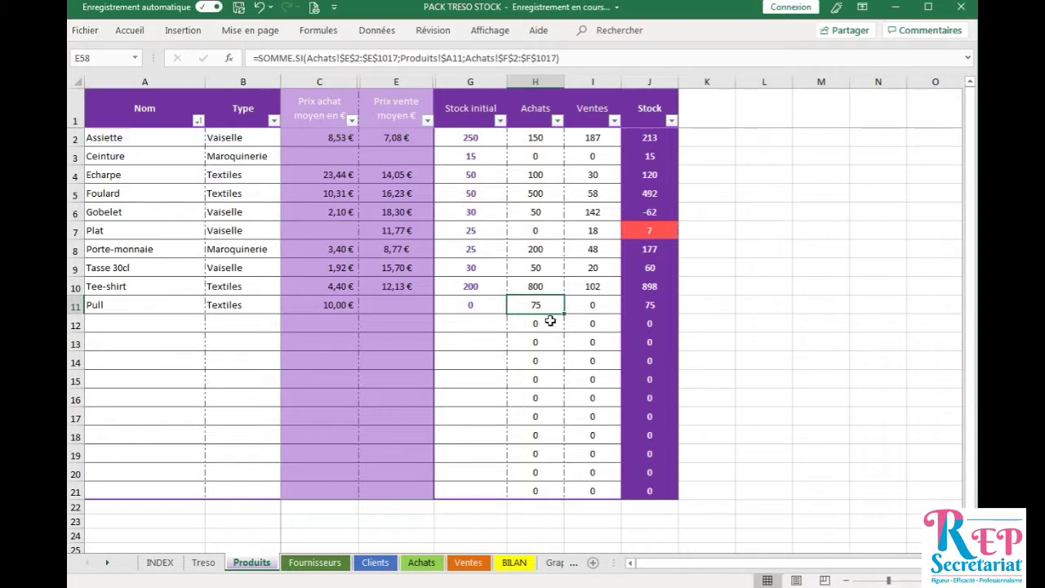
Start a new sale in row 20 of the Ventes sheet, dated 05/10/2019, with client ALPHA
{"action": "left_click", "coordinate": [469, 562]}
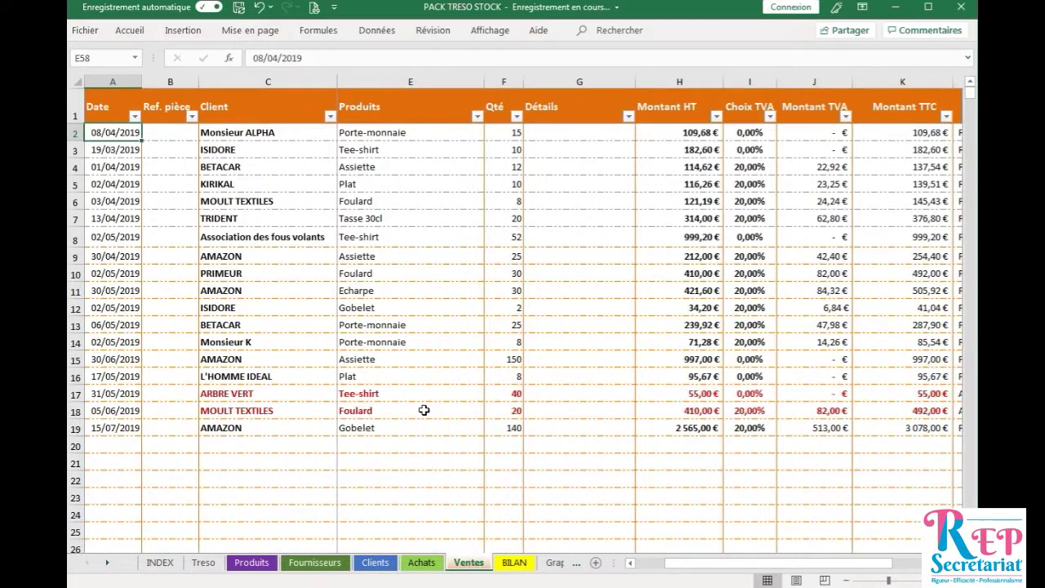
{"action": "left_click", "coordinate": [98, 447]}
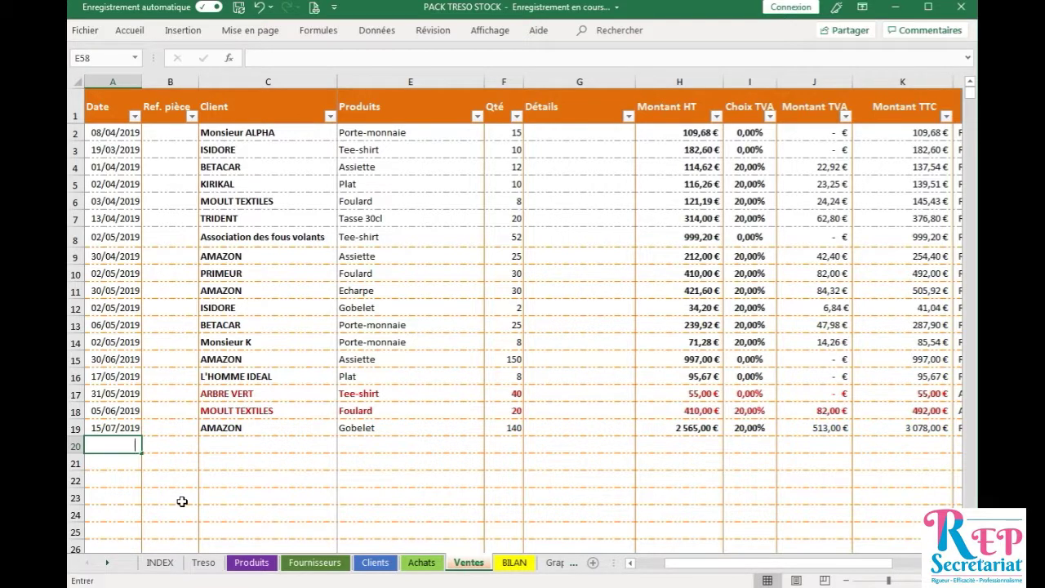
{"action": "key", "text": "ctrl+semicolon"}
{"action": "key", "text": "Tab"}
{"action": "key", "text": "Tab"}
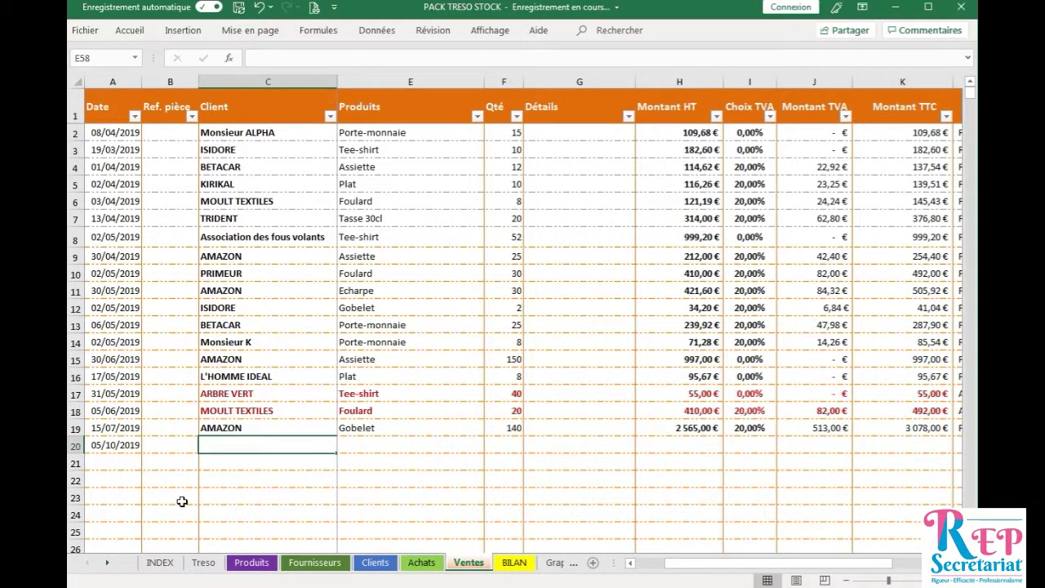
{"action": "type", "text": "ALPHA"}
{"action": "key", "text": "Tab"}
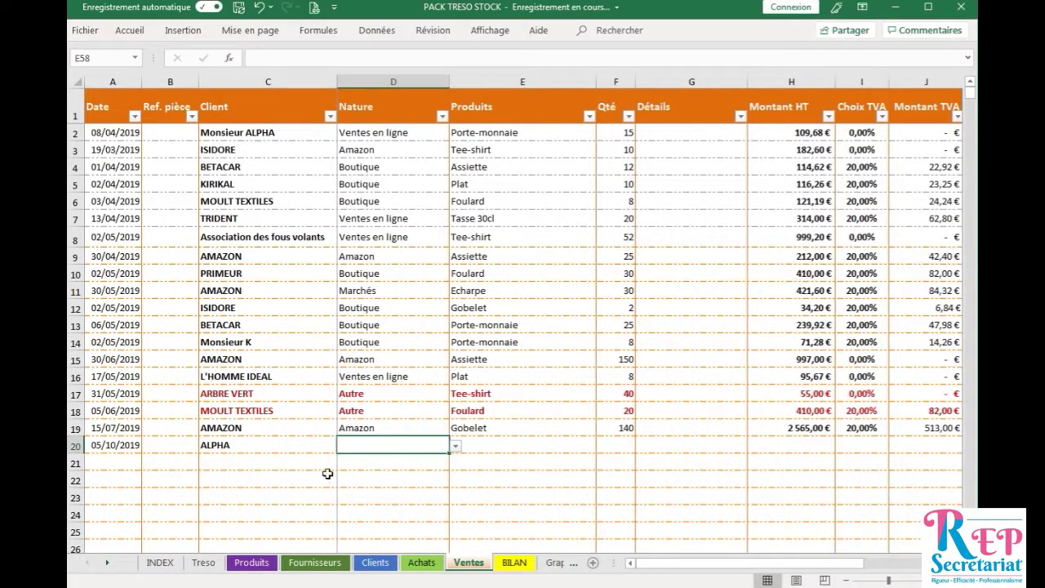
Set the ALPHA sale's nature to Boutique and its product to Pull
{"action": "left_click", "coordinate": [455, 447]}
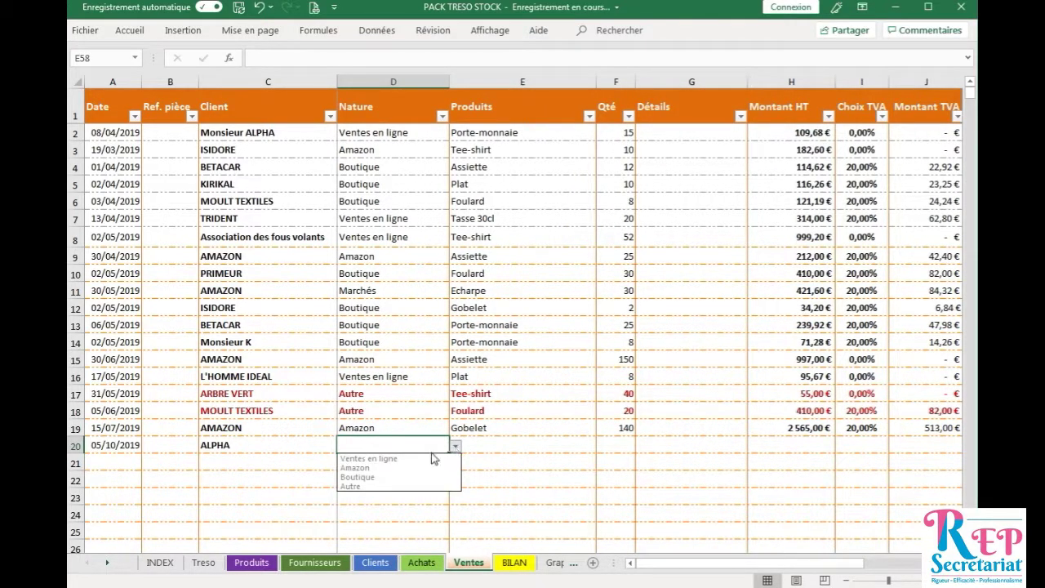
{"action": "left_click", "coordinate": [397, 477]}
{"action": "left_click", "coordinate": [574, 445]}
{"action": "left_click", "coordinate": [603, 445]}
{"action": "scroll", "coordinate": [601, 494], "scroll_direction": "up", "scroll_amount": 1}
{"action": "left_click", "coordinate": [604, 466]}
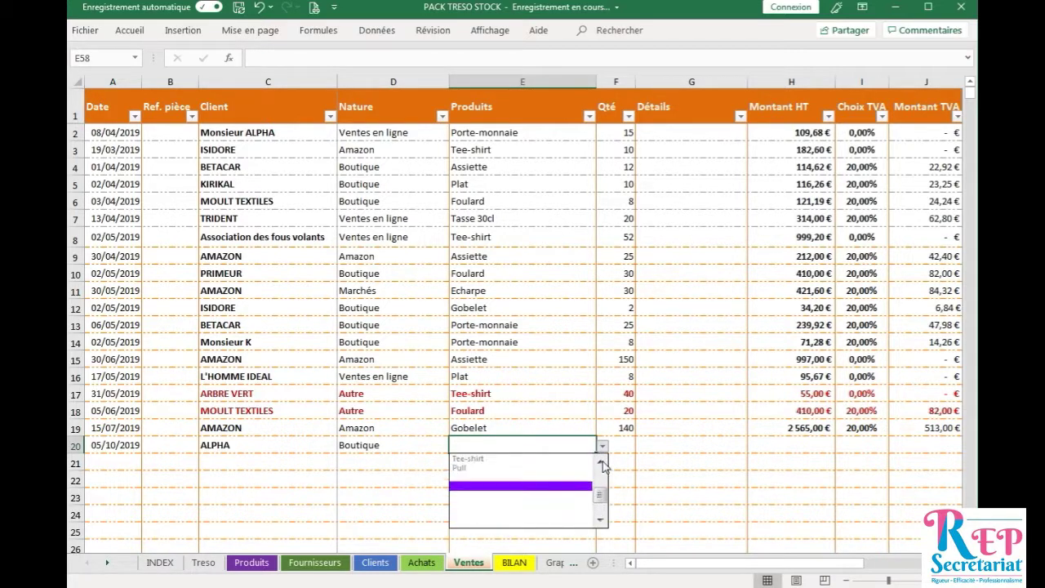
{"action": "left_click", "coordinate": [554, 477]}
Enter quantity 15, a pre-tax amount of 99 € and a VAT rate of 20% for the ALPHA sale
{"action": "key", "text": "Tab"}
{"action": "type", "text": "15"}
{"action": "key", "text": "Tab"}
{"action": "key", "text": "Tab"}
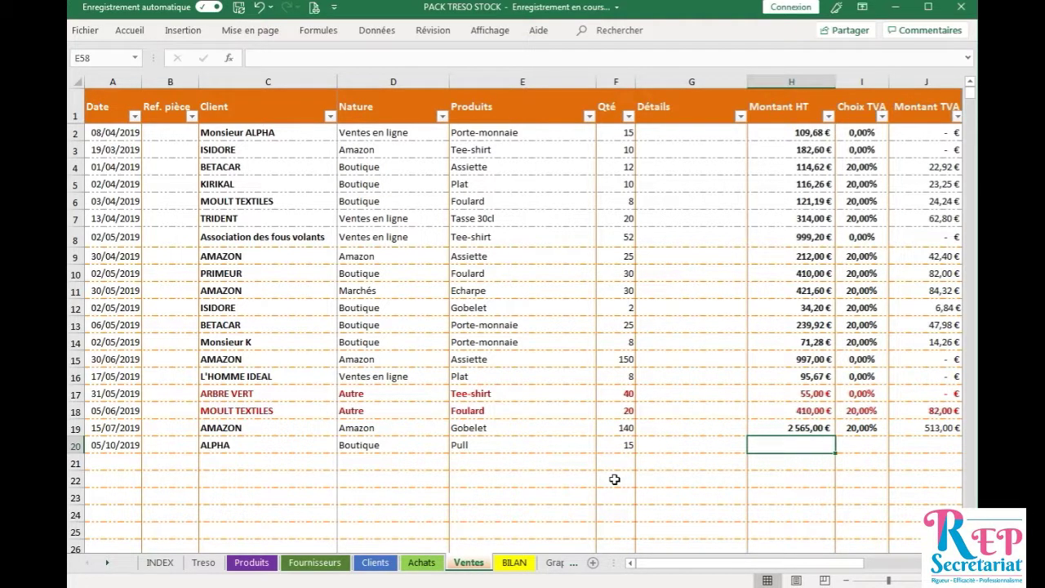
{"action": "type", "text": "99"}
{"action": "key", "text": "Tab"}
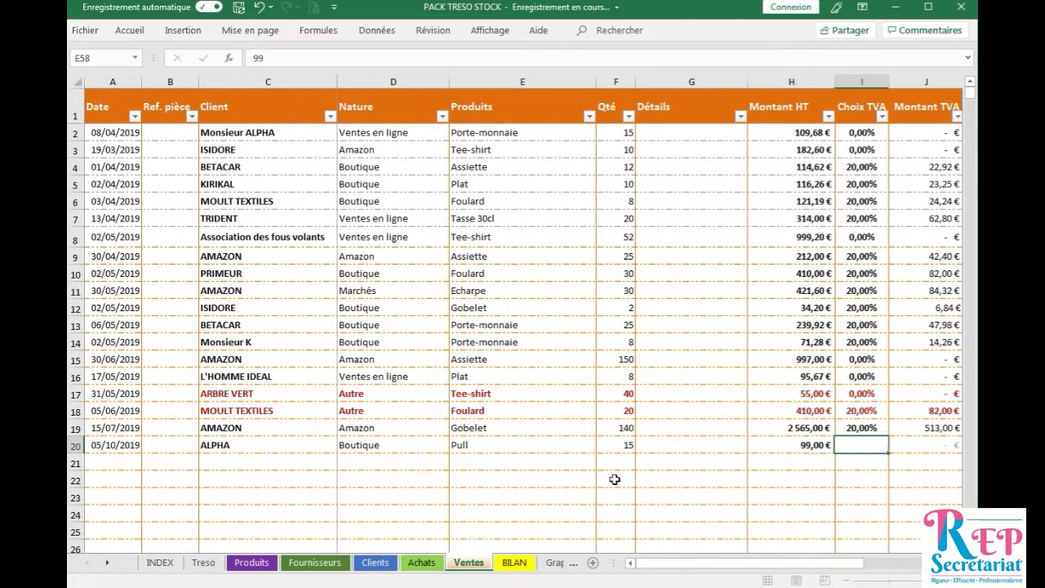
{"action": "type", "text": "20"}
{"action": "key", "text": "Tab"}
Enter 05/10/2019 as the payment date of the ALPHA sale in row 20
{"action": "key", "text": "Tab"}
{"action": "key", "text": "Tab"}
{"action": "key", "text": "Tab"}
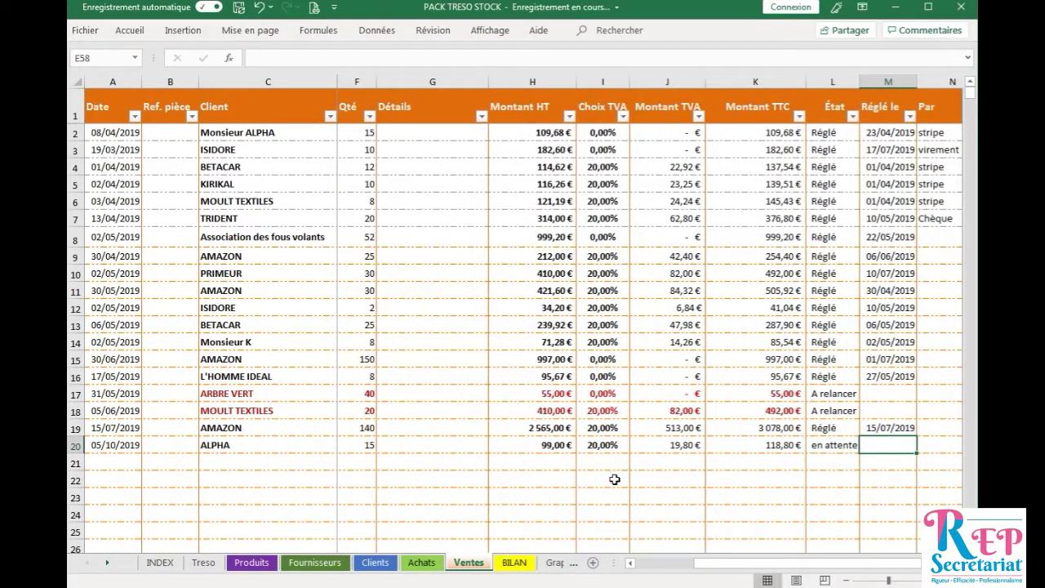
{"action": "key", "text": "Left"}
{"action": "key", "text": "Right"}
{"action": "type", "text": "05/"}
{"action": "key", "text": "Tab"}
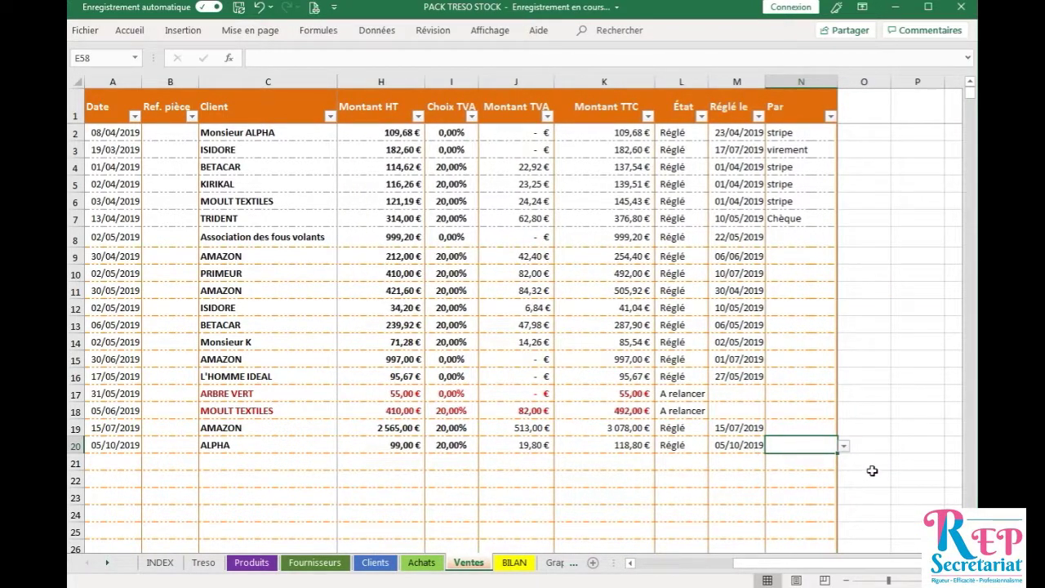
Set the payment method of the ALPHA sale in row 20 to Chèque
{"action": "left_click", "coordinate": [844, 445]}
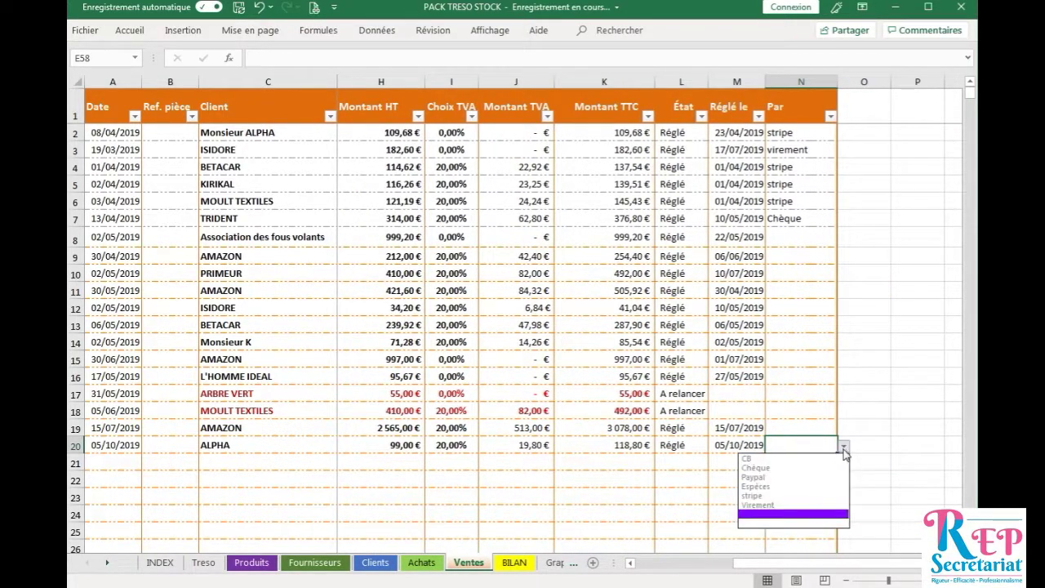
{"action": "left_click", "coordinate": [813, 469]}
{"action": "left_click", "coordinate": [580, 469]}
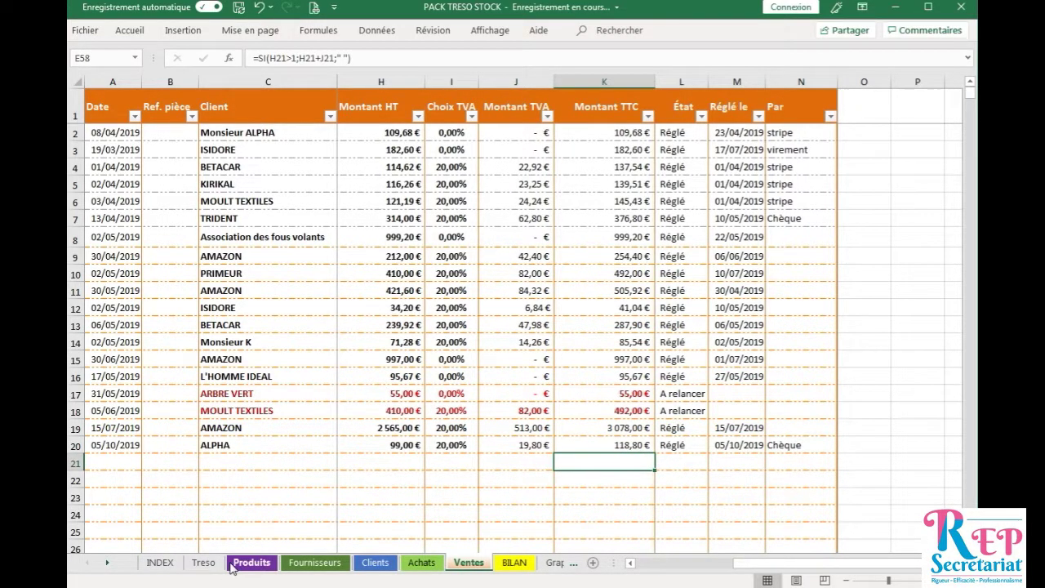
Review the Produits sheet, checking Pull's purchases, sales and stock, Plat's highlighted stock and the empty row 12
{"action": "left_click", "coordinate": [251, 563]}
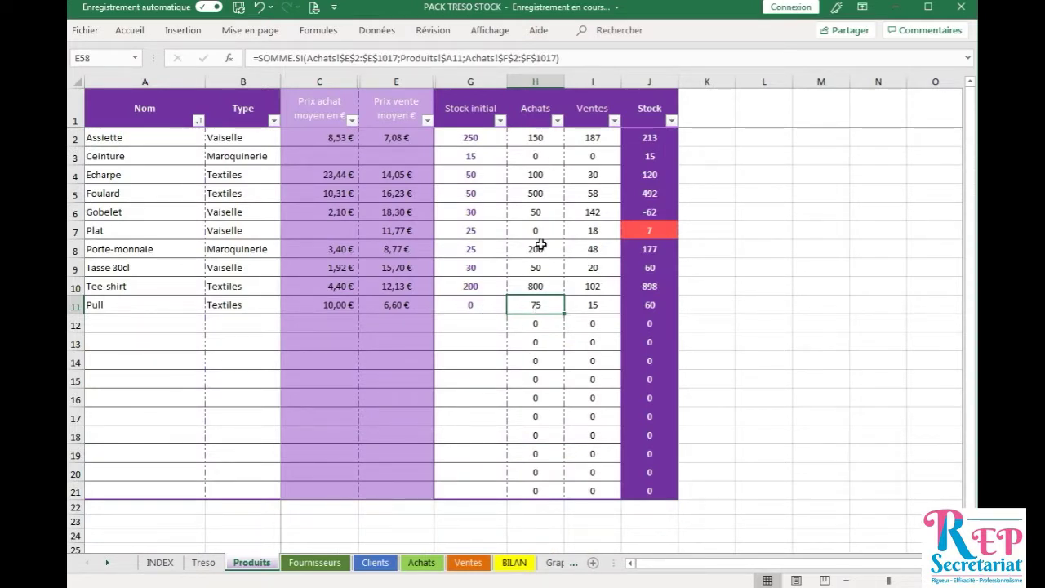
{"action": "left_click", "coordinate": [660, 304]}
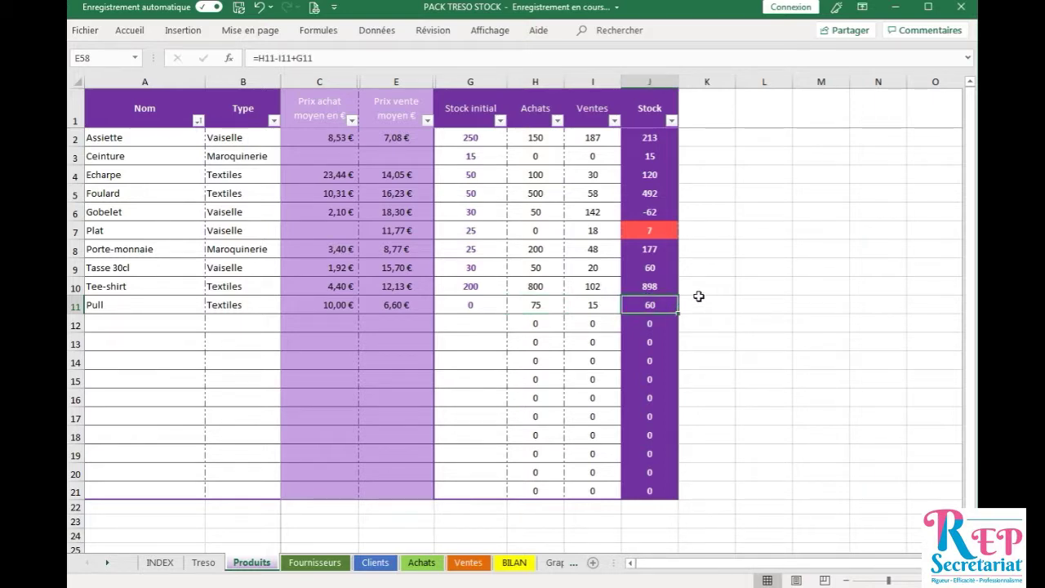
{"action": "left_click", "coordinate": [699, 299]}
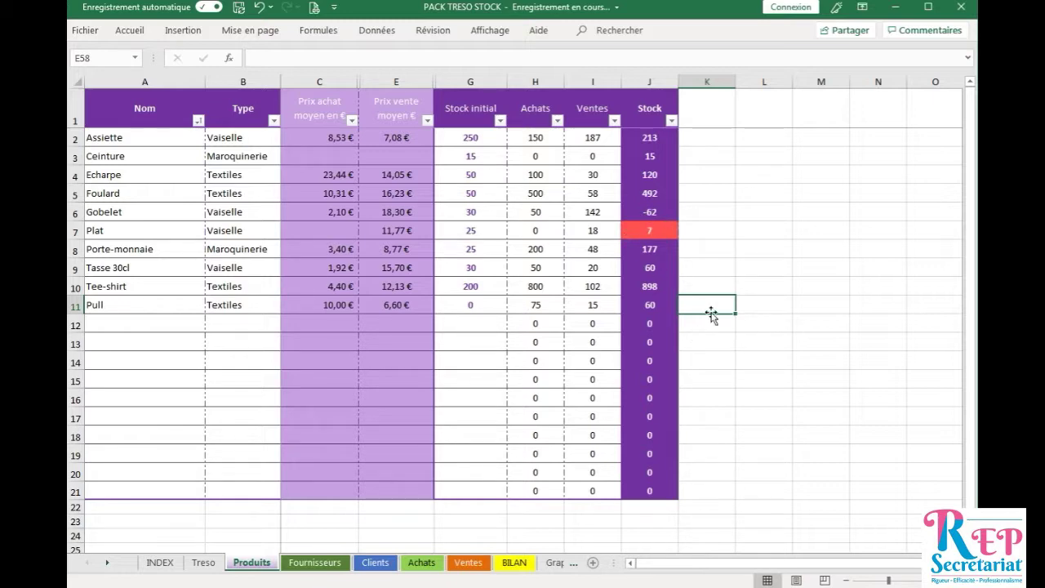
{"action": "left_click", "coordinate": [642, 230]}
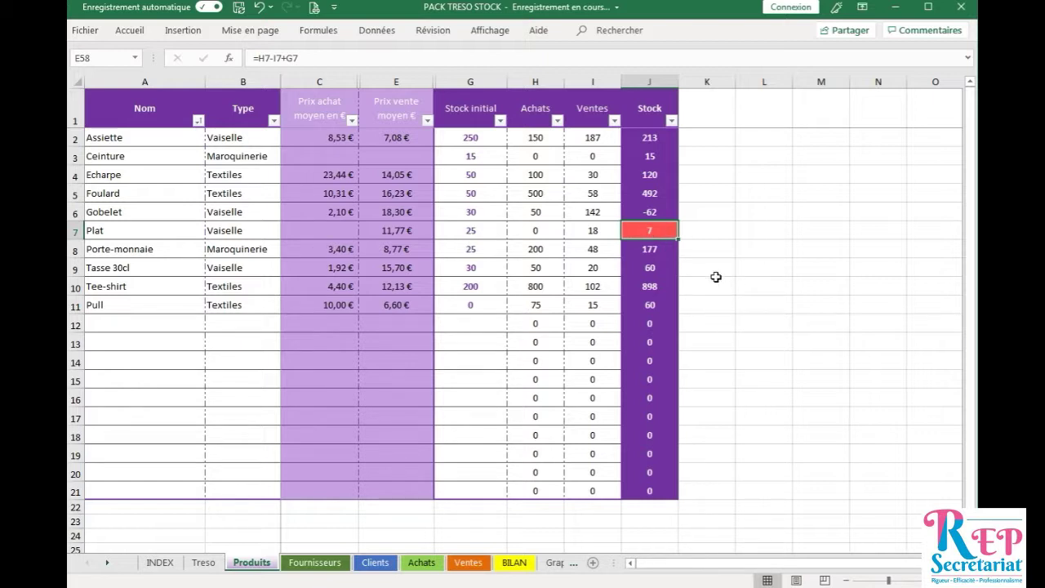
{"action": "left_click", "coordinate": [127, 337]}
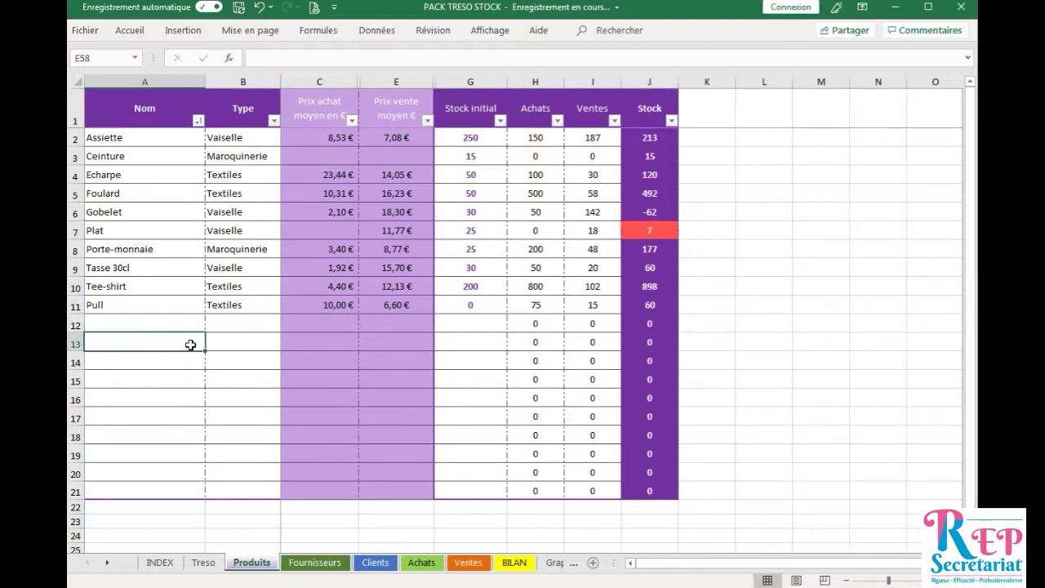
{"action": "left_click", "coordinate": [154, 316]}
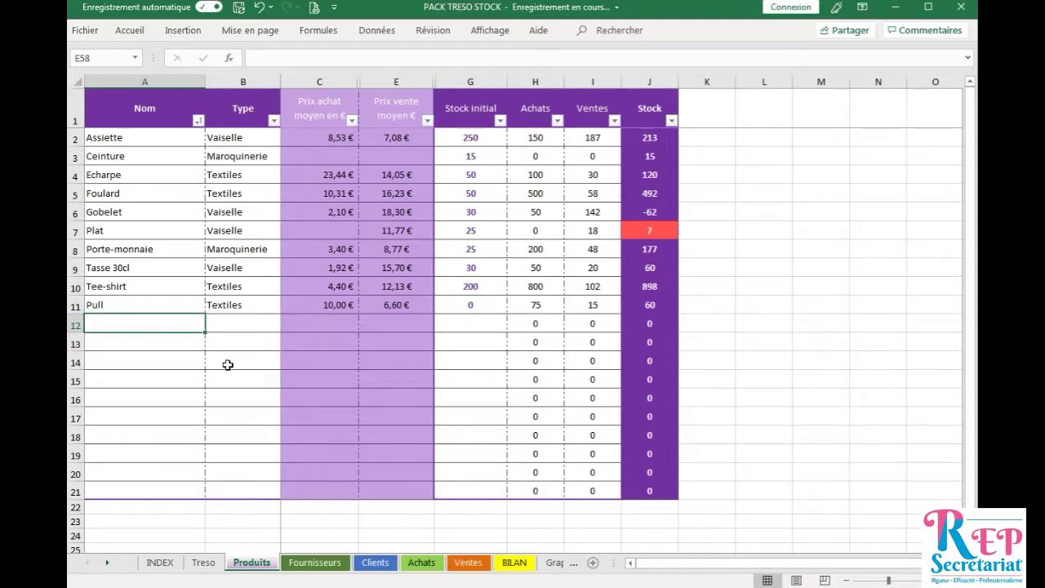
{"action": "key", "text": "Right"}
{"action": "key", "text": "Right"}
{"action": "key", "text": "Right"}
{"action": "key", "text": "Right"}
{"action": "key", "text": "Right"}
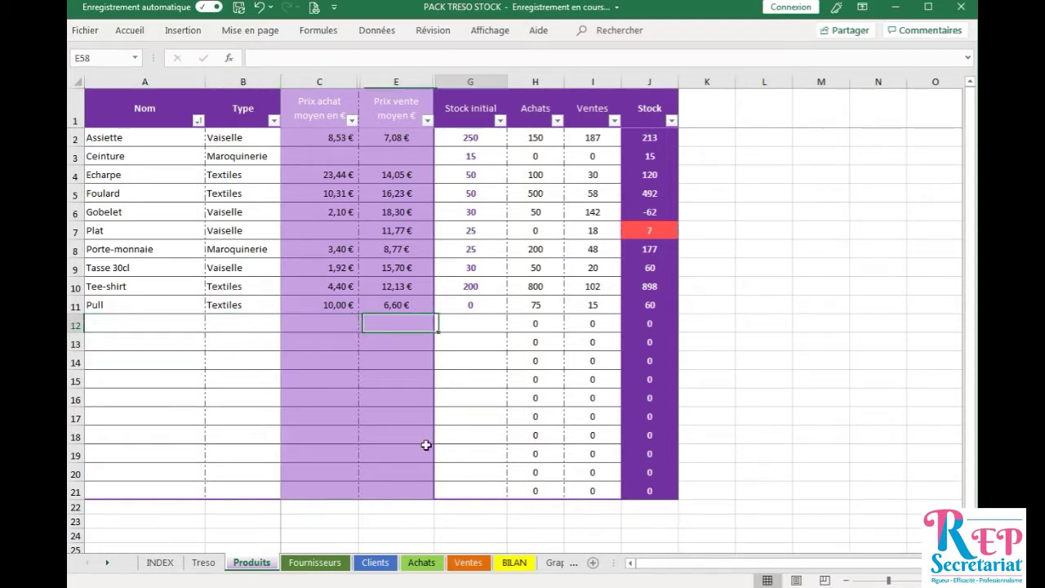
Look through the Fournisseurs sheet and the first empty row of the Ventes sheet
{"action": "left_click", "coordinate": [334, 569]}
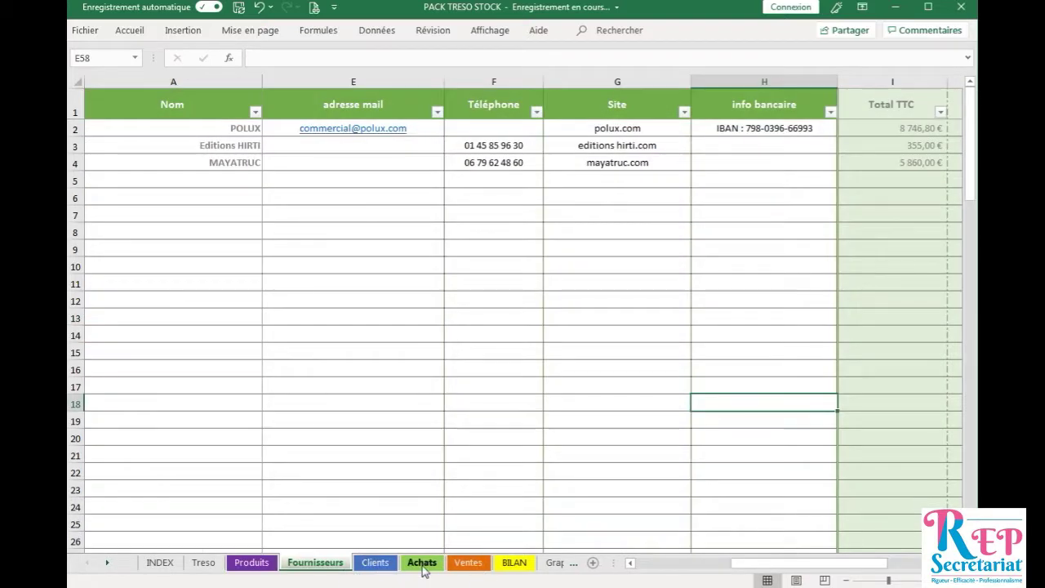
{"action": "left_click", "coordinate": [469, 565]}
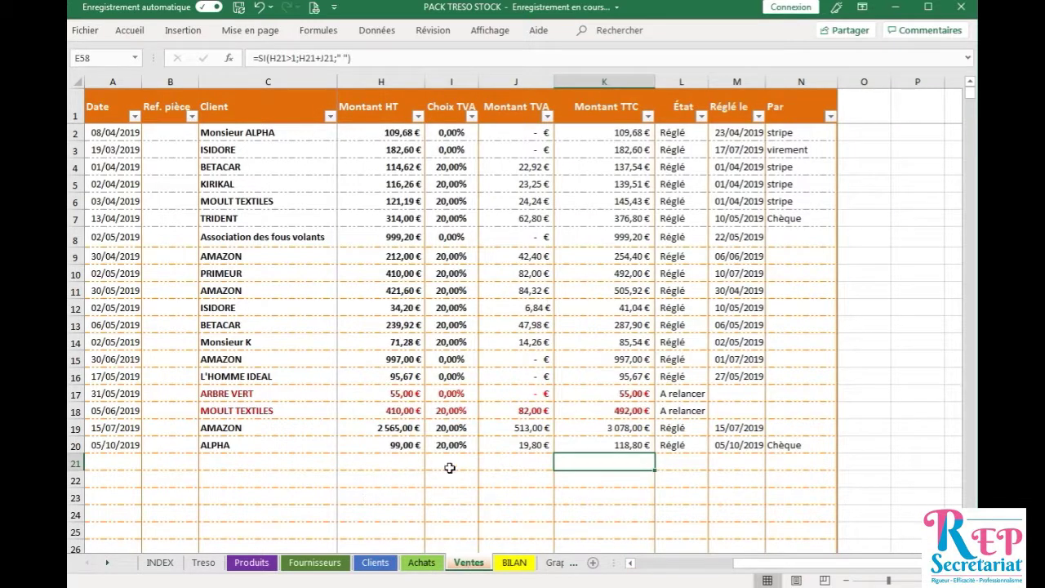
{"action": "left_click", "coordinate": [114, 462]}
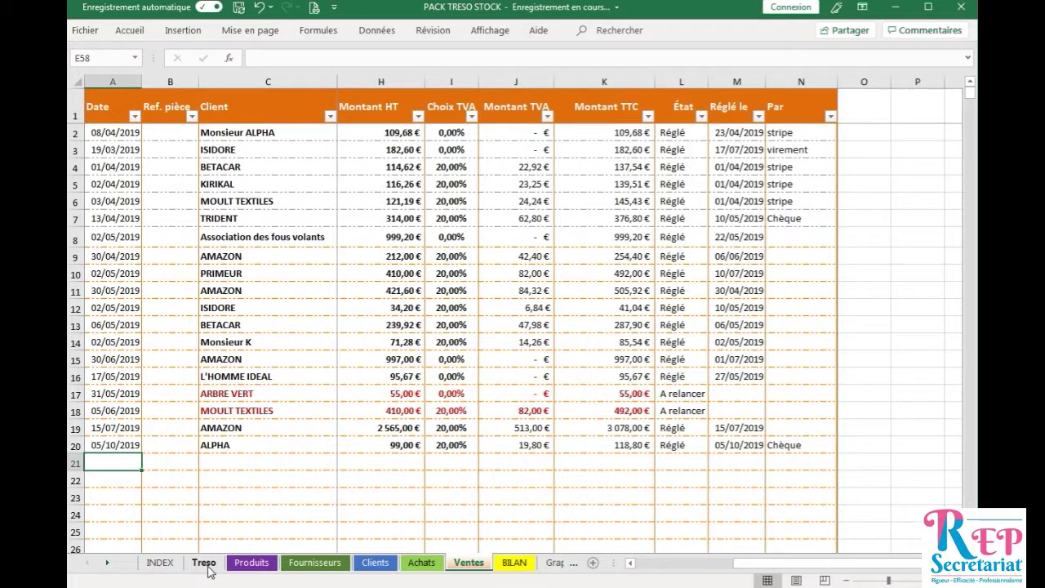
Examine the monthly Boutique receipts on the Treso sheet through to October 2019
{"action": "left_click", "coordinate": [205, 564]}
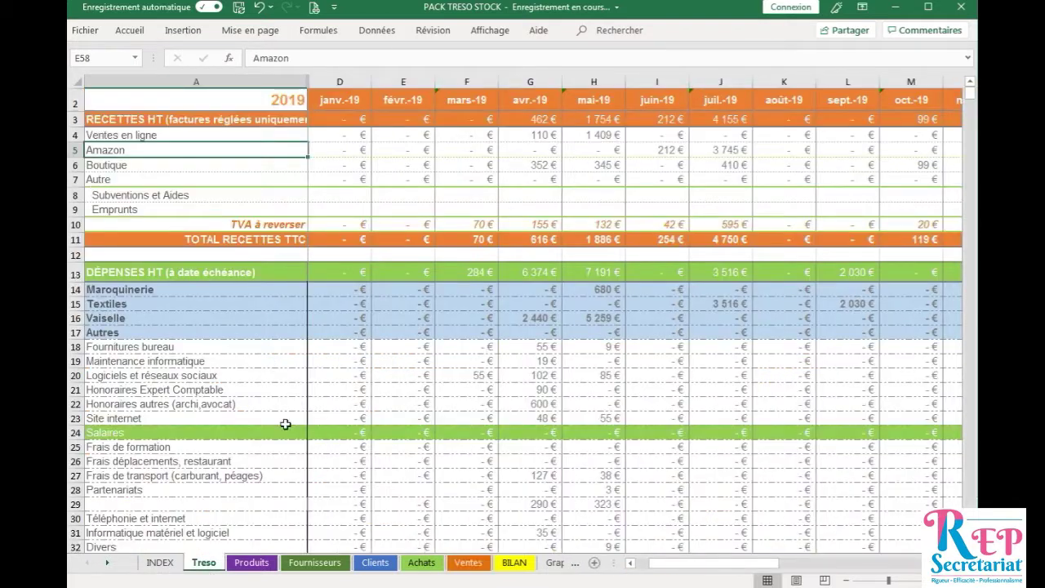
{"action": "left_click", "coordinate": [229, 163]}
{"action": "key", "text": "Right"}
{"action": "key", "text": "Right"}
{"action": "key", "text": "Right"}
{"action": "key", "text": "Right"}
{"action": "key", "text": "Right"}
{"action": "key", "text": "Right"}
{"action": "key", "text": "Right"}
{"action": "key", "text": "Right"}
{"action": "key", "text": "Right"}
{"action": "key", "text": "Right"}
{"action": "key", "text": "Right"}
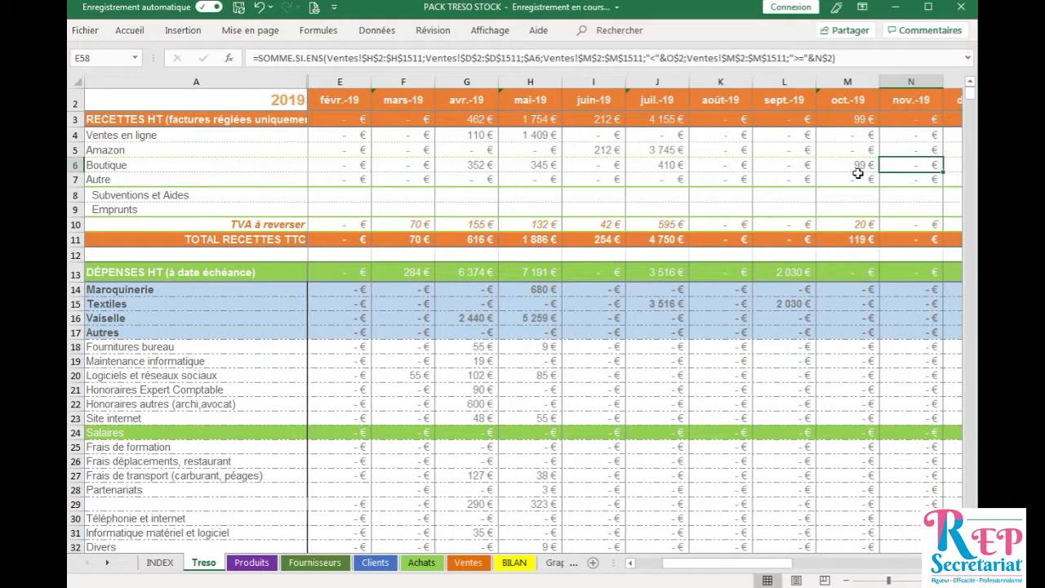
{"action": "left_click", "coordinate": [855, 169]}
Examine the Textiles expenses on the Treso sheet from September 2019 through to the annual total
{"action": "left_click", "coordinate": [777, 301]}
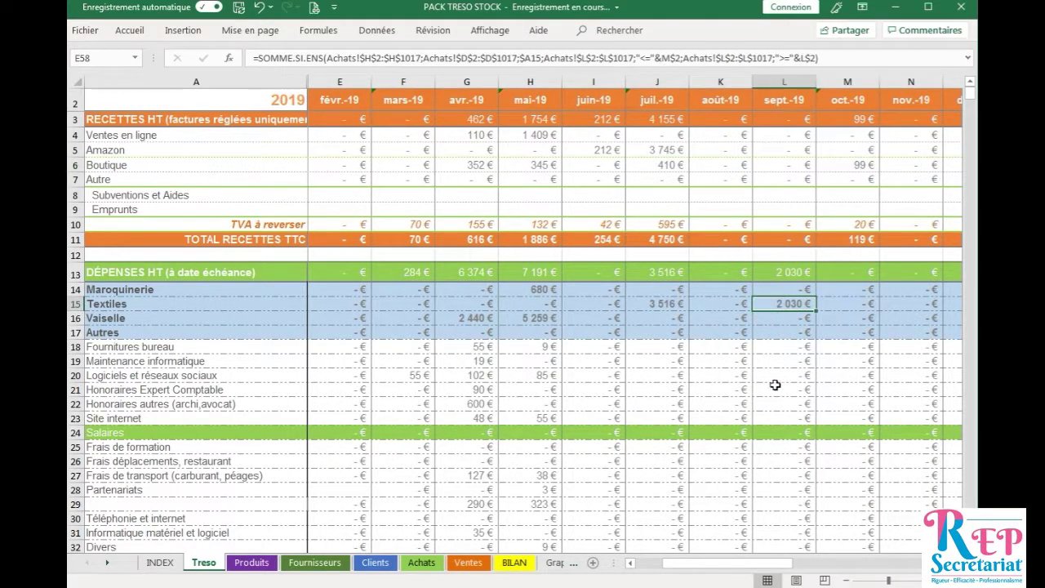
{"action": "key", "text": "Right"}
{"action": "key", "text": "Right"}
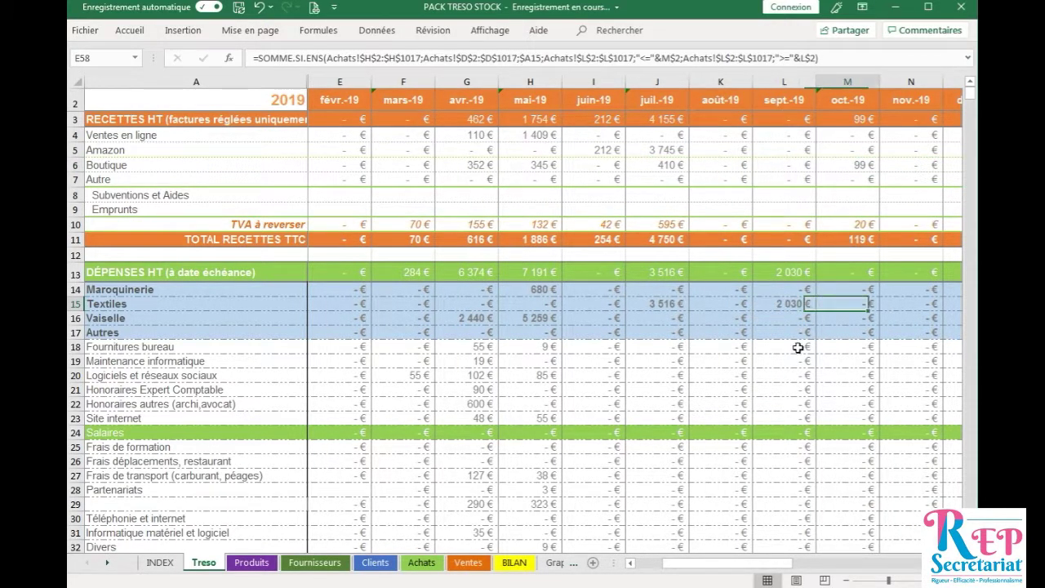
{"action": "key", "text": "Right"}
{"action": "key", "text": "Right"}
{"action": "key", "text": "Right"}
{"action": "key", "text": "Right"}
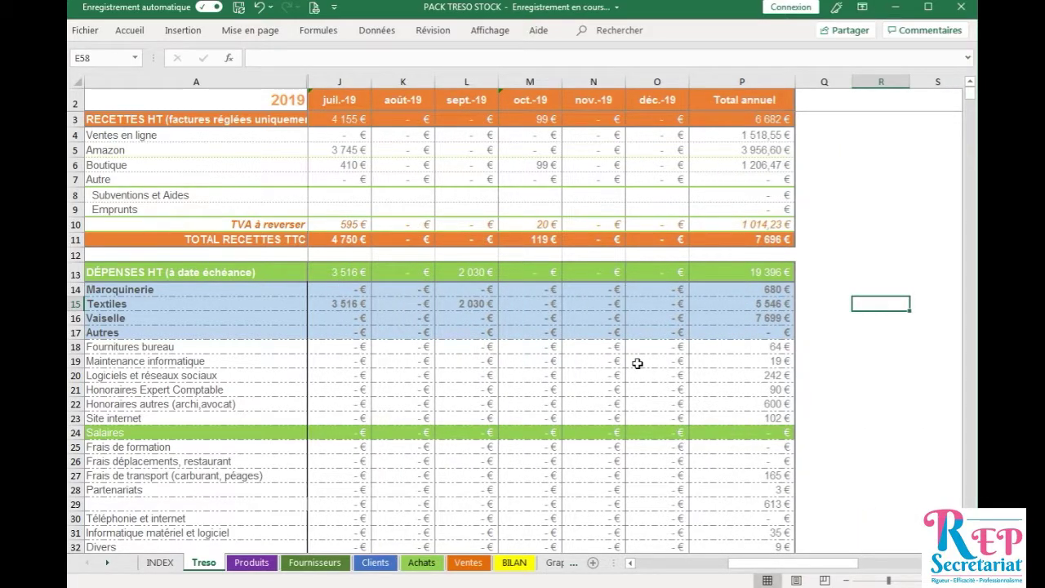
{"action": "key", "text": "Left"}
{"action": "key", "text": "Left"}
{"action": "key", "text": "Left"}
{"action": "key", "text": "Left"}
{"action": "key", "text": "Left"}
{"action": "key", "text": "Left"}
{"action": "key", "text": "Left"}
{"action": "key", "text": "Left"}
{"action": "key", "text": "Left"}
{"action": "key", "text": "Left"}
{"action": "key", "text": "Left"}
{"action": "key", "text": "Left"}
{"action": "key", "text": "Left"}
{"action": "key", "text": "Left"}
{"action": "key", "text": "Left"}
{"action": "key", "text": "Left"}
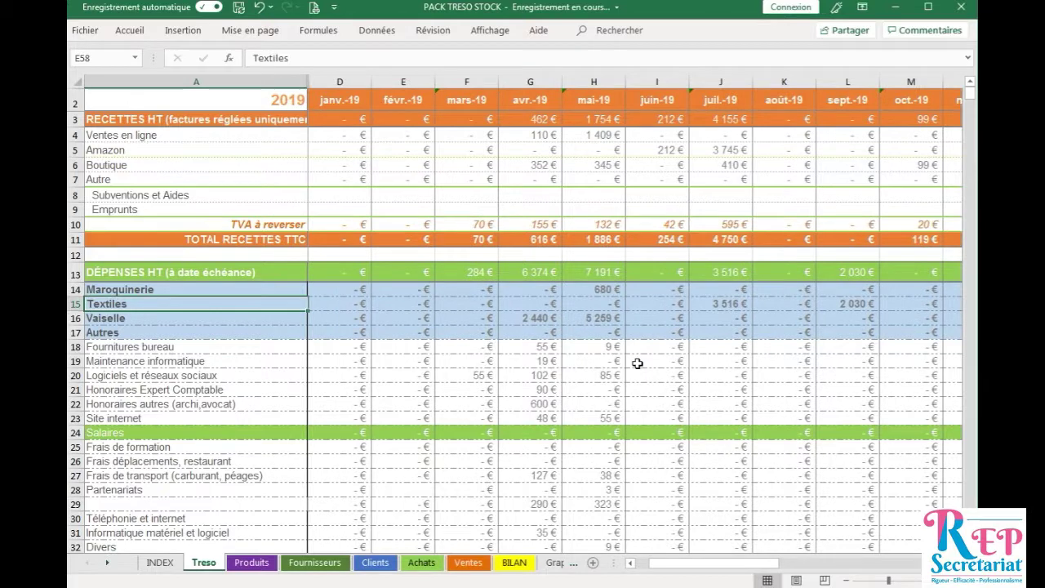
Review the Treso receipt and expense categories down to the result, margin rate and month-end bank balance
{"action": "left_click", "coordinate": [158, 135]}
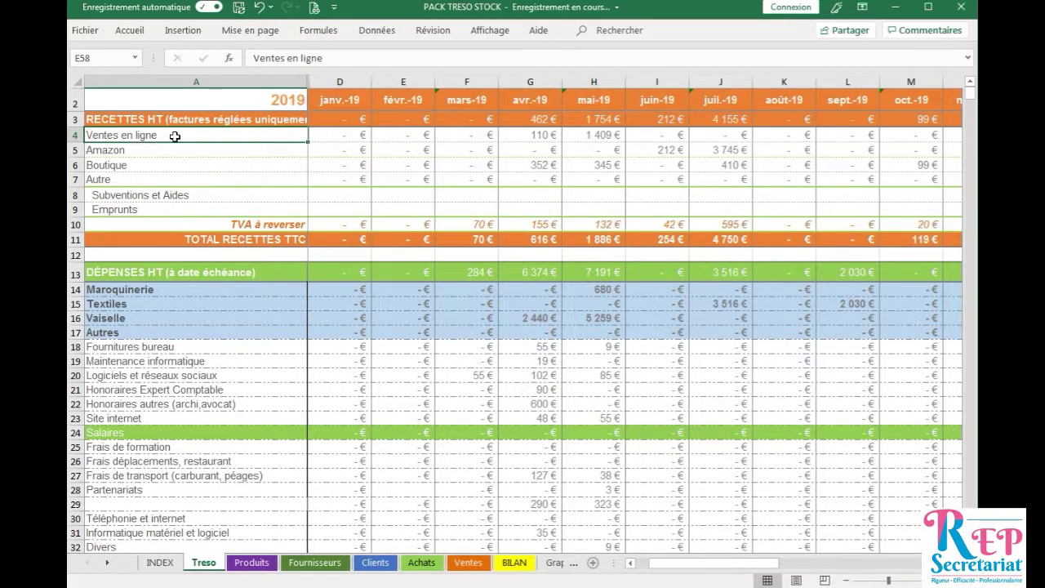
{"action": "left_click", "coordinate": [164, 306]}
{"action": "left_click", "coordinate": [160, 361]}
{"action": "scroll", "coordinate": [163, 359], "scroll_direction": "down", "scroll_amount": 3}
{"action": "scroll", "coordinate": [166, 347], "scroll_direction": "up", "scroll_amount": 1}
{"action": "scroll", "coordinate": [169, 328], "scroll_direction": "down", "scroll_amount": 5}
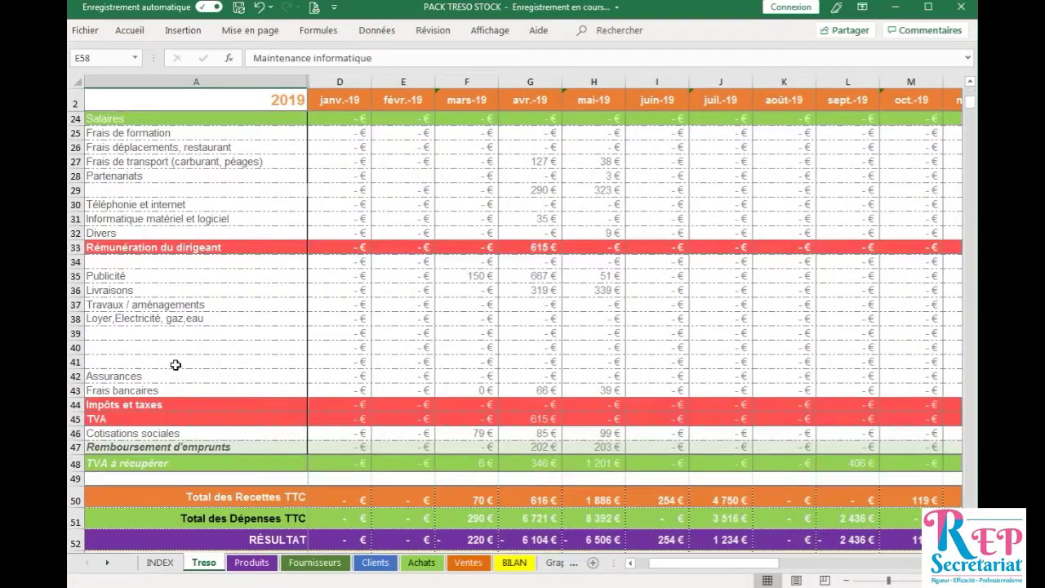
{"action": "scroll", "coordinate": [149, 369], "scroll_direction": "down", "scroll_amount": 3}
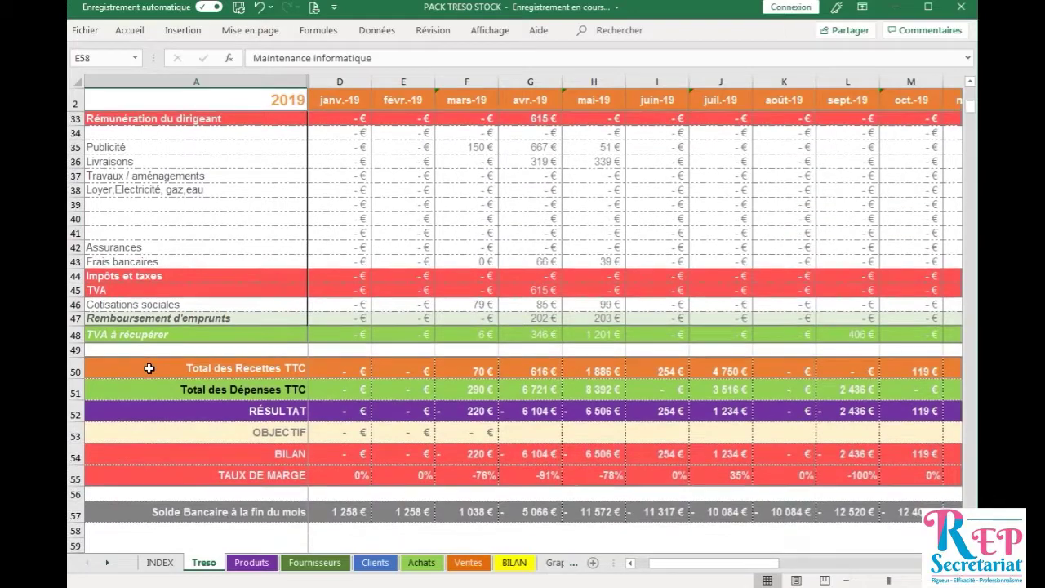
{"action": "scroll", "coordinate": [151, 356], "scroll_direction": "up", "scroll_amount": 8}
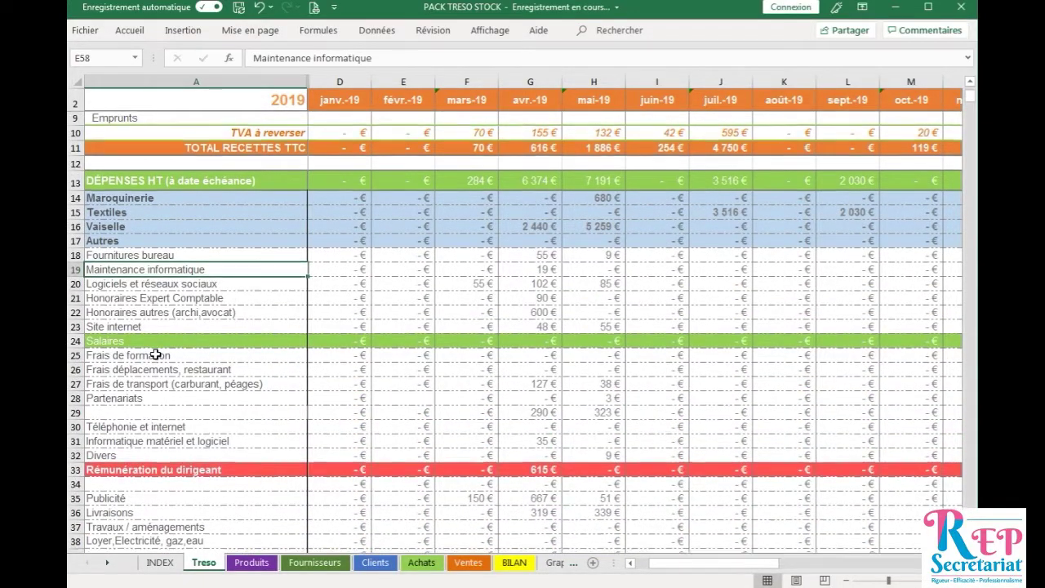
Insert a blank expense row directly below "Loyer,Electricité, gaz,eau" on the Treso sheet
{"action": "scroll", "coordinate": [155, 360], "scroll_direction": "down", "scroll_amount": 4}
{"action": "left_click", "coordinate": [126, 377]}
{"action": "left_click", "coordinate": [72, 377]}
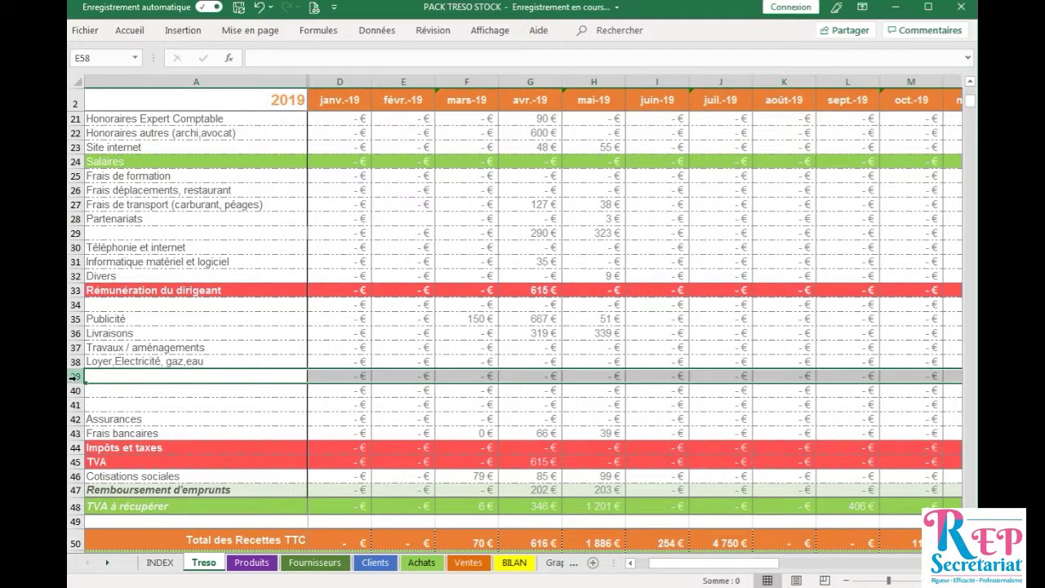
{"action": "right_click", "coordinate": [72, 376]}
{"action": "left_click", "coordinate": [156, 249]}
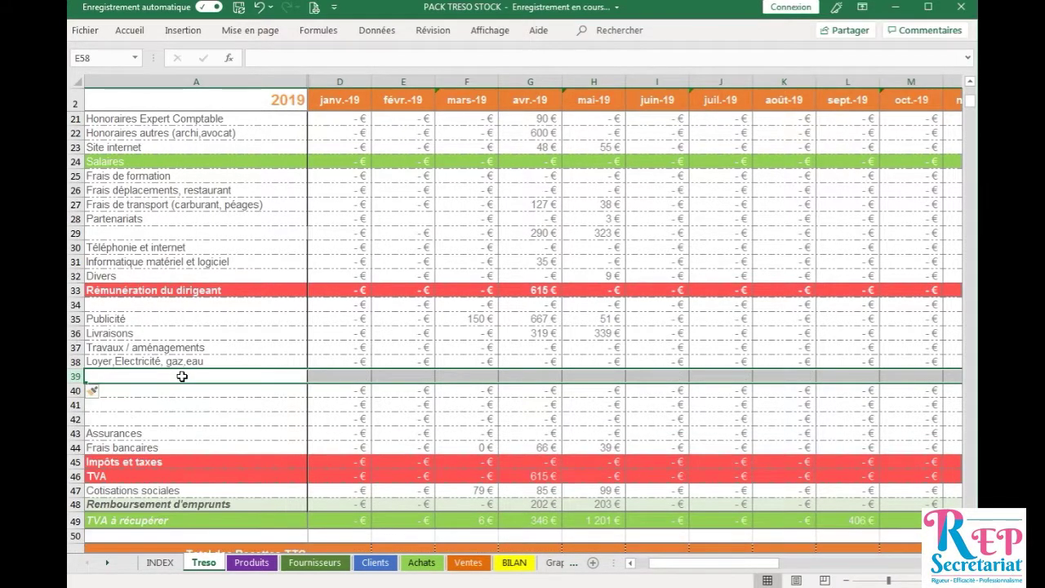
Copy the monthly and annual total formulas from row 38 into the blank row 39
{"action": "left_click_drag", "start_coordinate": [354, 365], "coordinate": [859, 381]}
{"action": "left_click", "coordinate": [791, 377]}
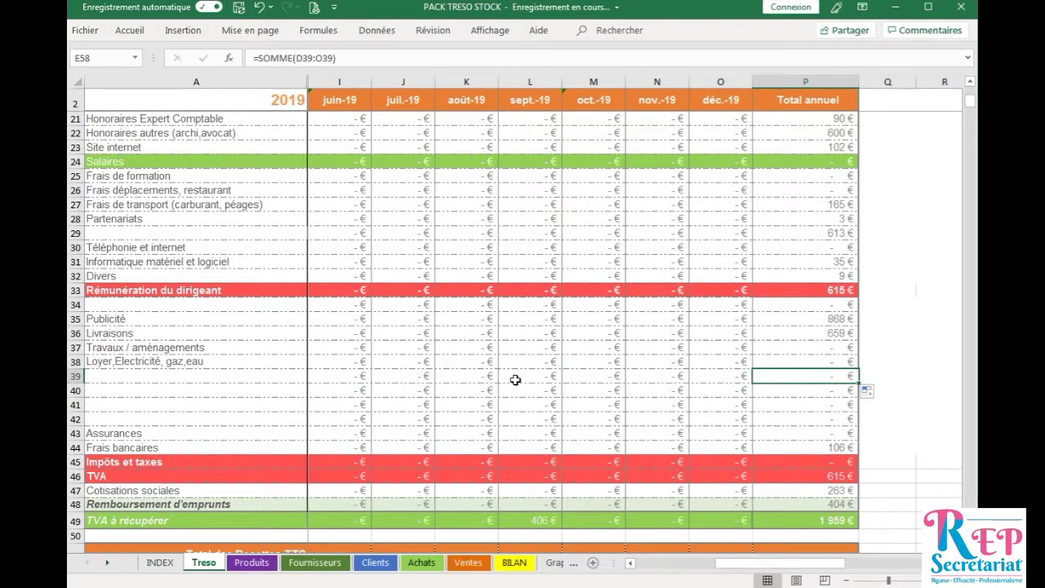
{"action": "key", "text": "Left"}
{"action": "key", "text": "Home"}
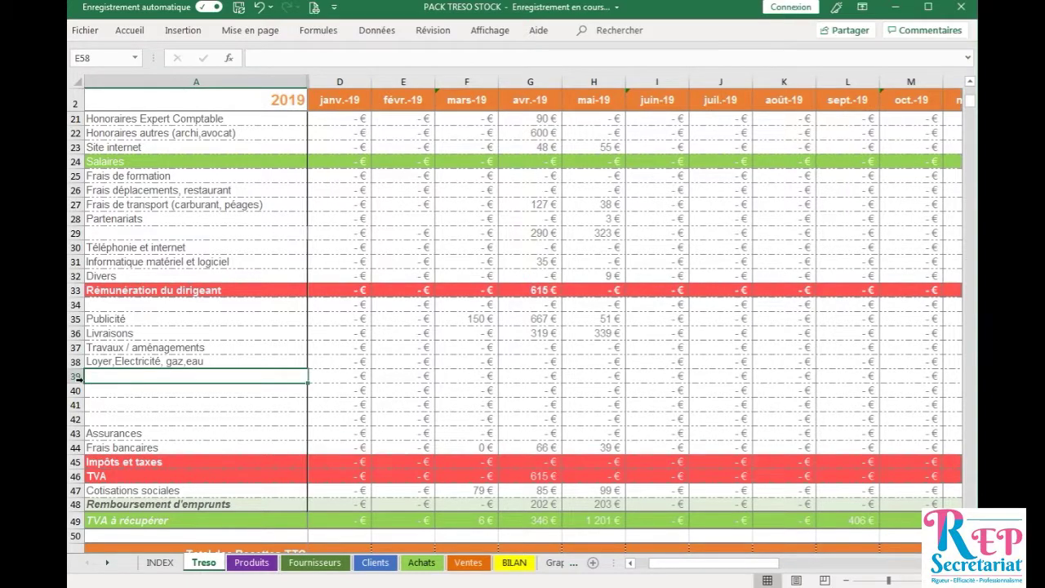
Delete the added row 39 from the Treso expenses
{"action": "left_click", "coordinate": [85, 378]}
{"action": "right_click", "coordinate": [84, 378]}
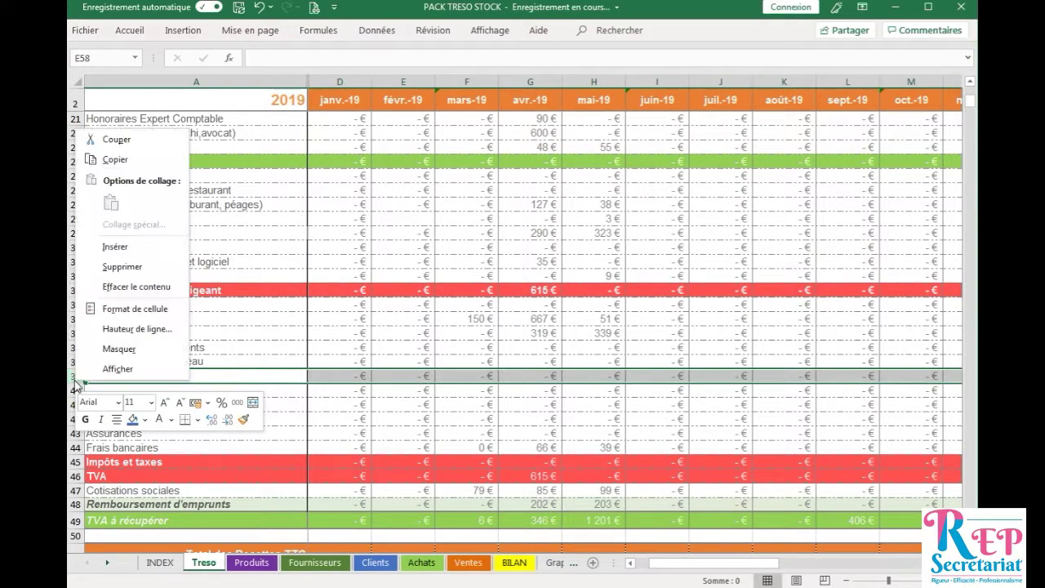
{"action": "left_click", "coordinate": [121, 267]}
{"action": "left_click", "coordinate": [252, 406]}
{"action": "scroll", "coordinate": [261, 445], "scroll_direction": "up", "scroll_amount": 3}
{"action": "scroll", "coordinate": [261, 445], "scroll_direction": "up", "scroll_amount": 3}
{"action": "scroll", "coordinate": [263, 385], "scroll_direction": "down", "scroll_amount": 4}
{"action": "scroll", "coordinate": [276, 397], "scroll_direction": "up", "scroll_amount": 4}
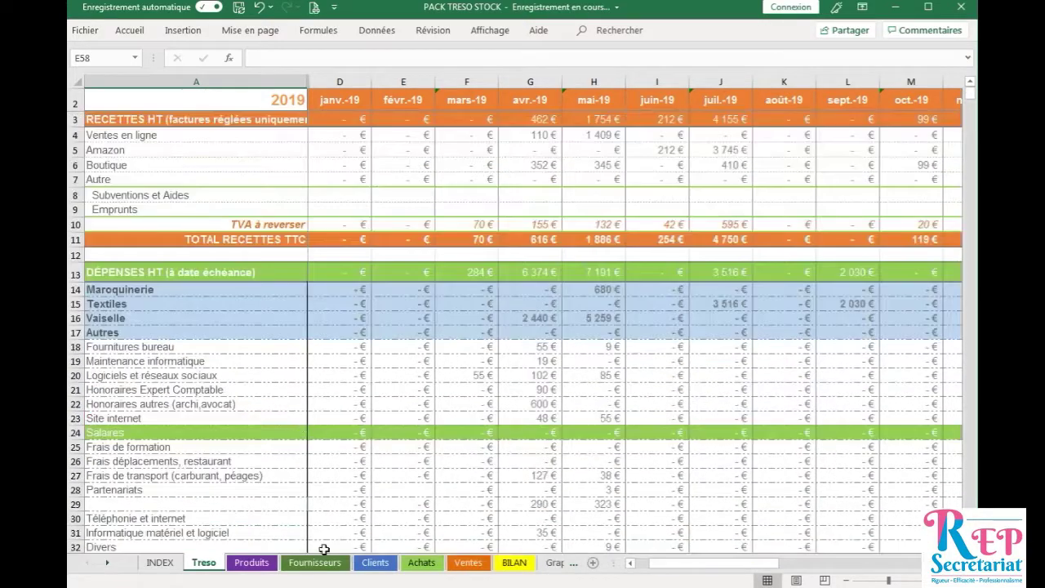
Insert a blank product row at row 14 of the Produits sheet
{"action": "left_click", "coordinate": [251, 563]}
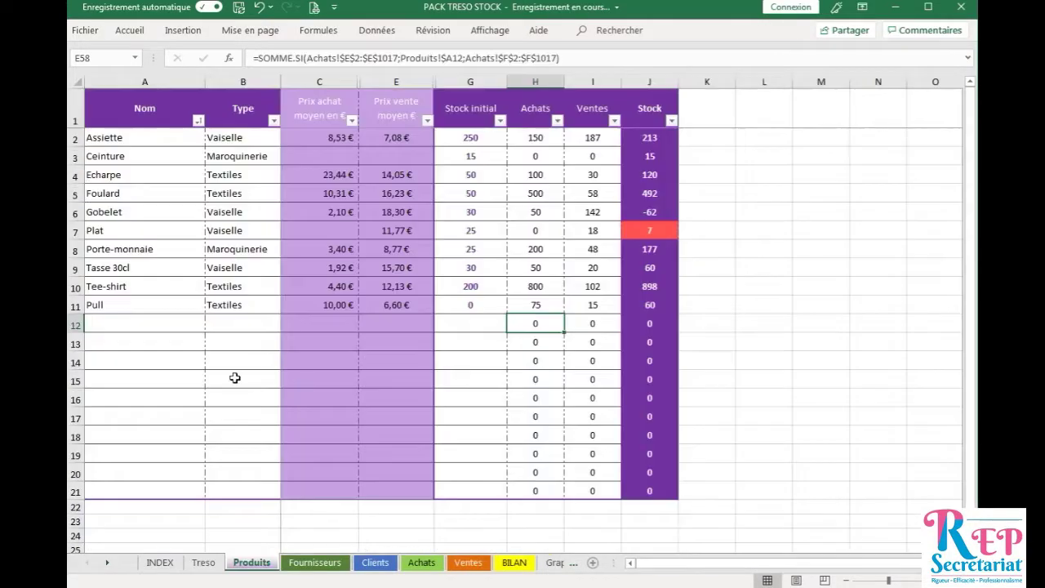
{"action": "left_click", "coordinate": [79, 363]}
{"action": "right_click", "coordinate": [79, 363]}
{"action": "left_click", "coordinate": [155, 231]}
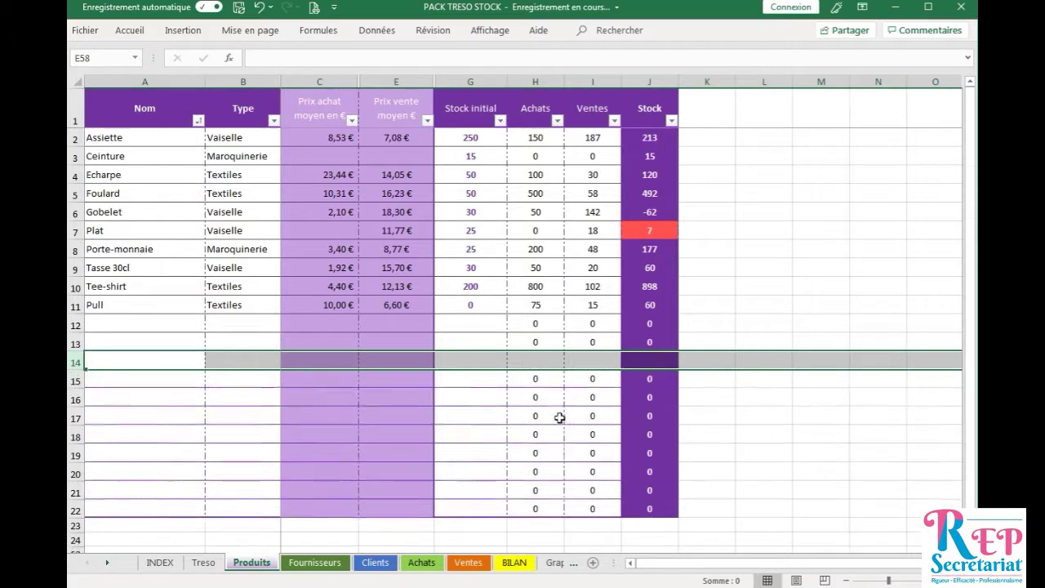
Fill the average price, purchases, sales and stock formulas from row 13 down into row 14
{"action": "left_click", "coordinate": [518, 362]}
{"action": "left_click_drag", "start_coordinate": [321, 341], "coordinate": [682, 362]}
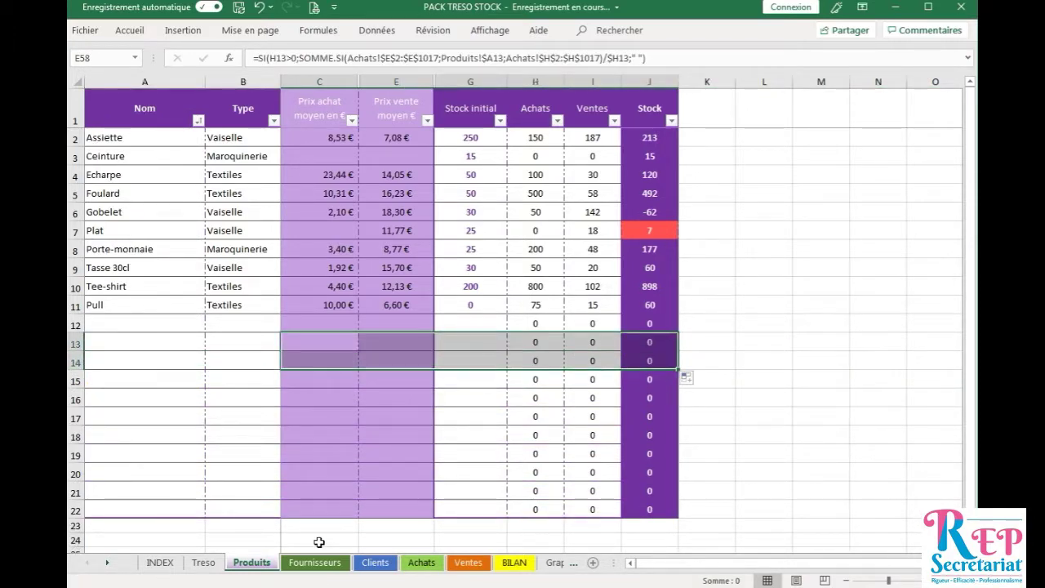
{"action": "left_click", "coordinate": [307, 357]}
{"action": "left_click", "coordinate": [408, 359]}
{"action": "left_click", "coordinate": [149, 360]}
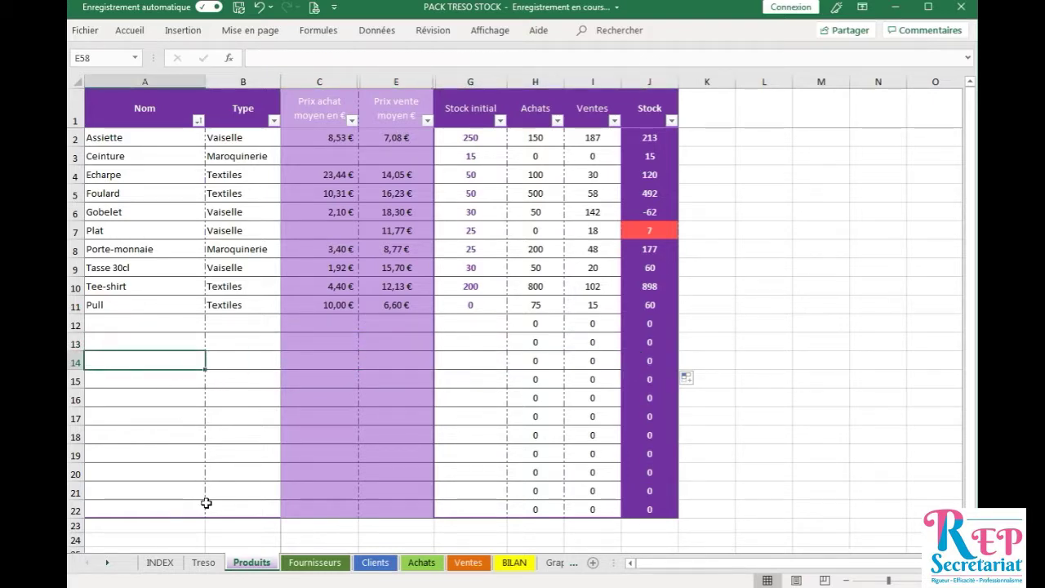
Look over the contact columns in the first empty supplier row of the Fournisseurs sheet
{"action": "left_click", "coordinate": [317, 564]}
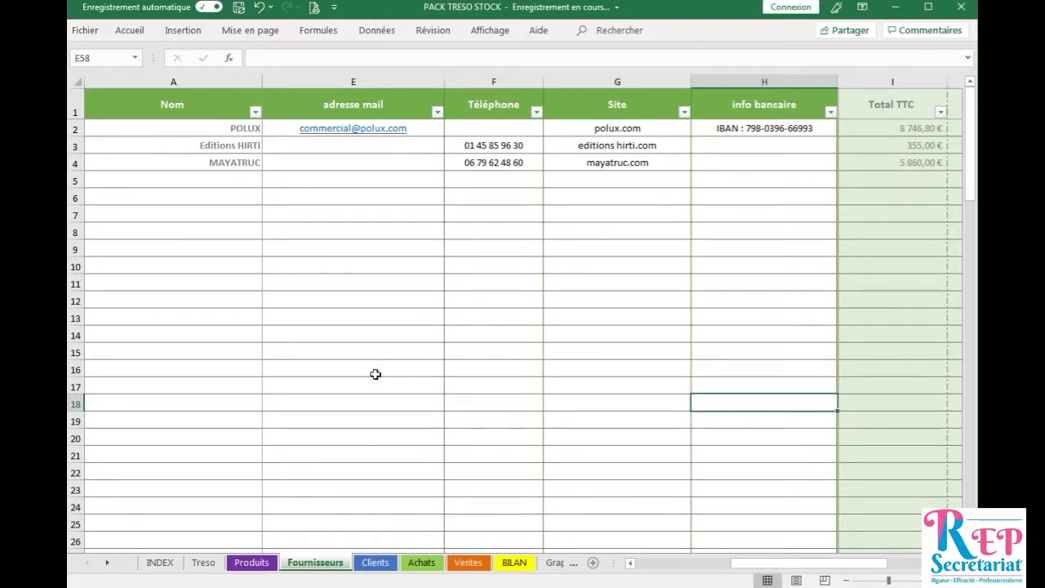
{"action": "left_click", "coordinate": [175, 183]}
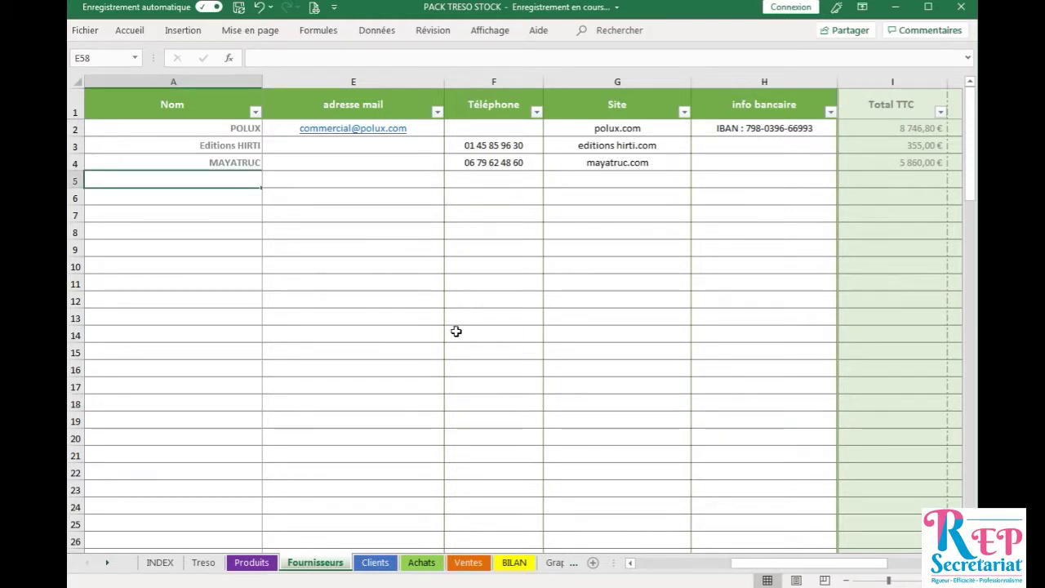
{"action": "key", "text": "Tab"}
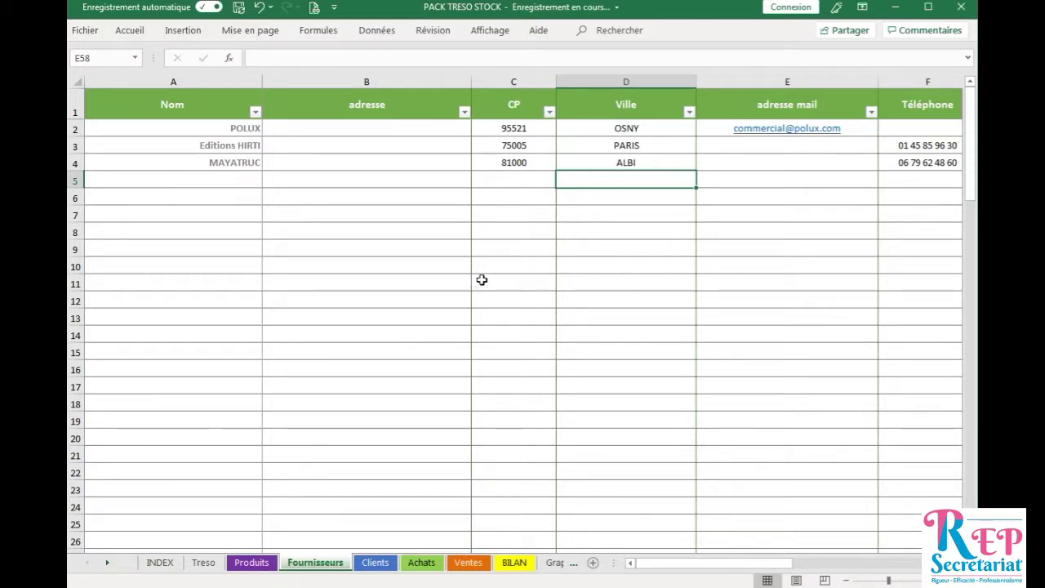
Go through the remaining columns of the empty supplier row 5, from the contact details to A régler
{"action": "key", "text": "Tab"}
{"action": "key", "text": "Tab"}
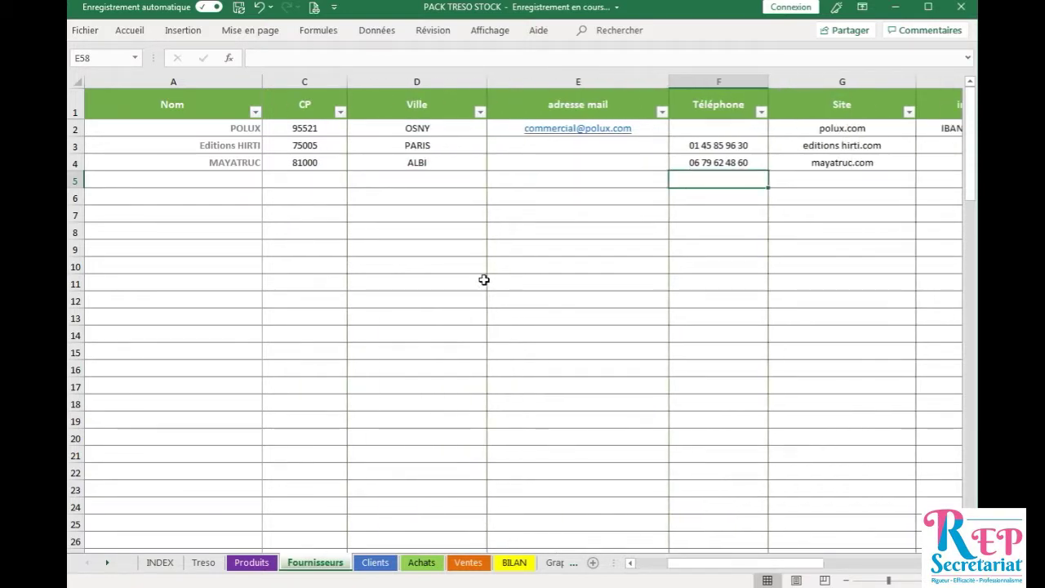
{"action": "key", "text": "Tab"}
{"action": "key", "text": "Tab"}
{"action": "key", "text": "Tab"}
{"action": "key", "text": "Tab"}
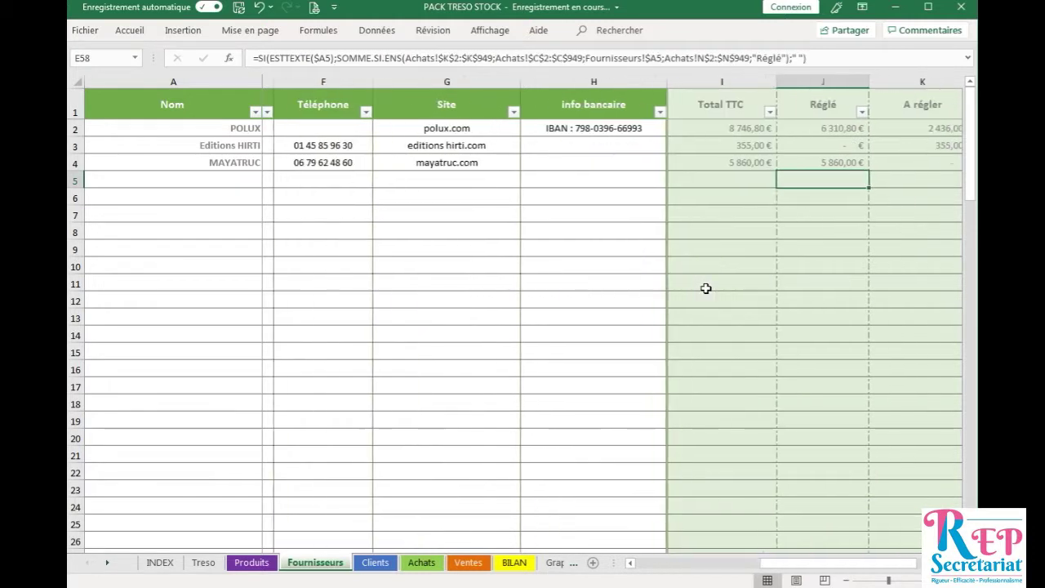
{"action": "key", "text": "Tab"}
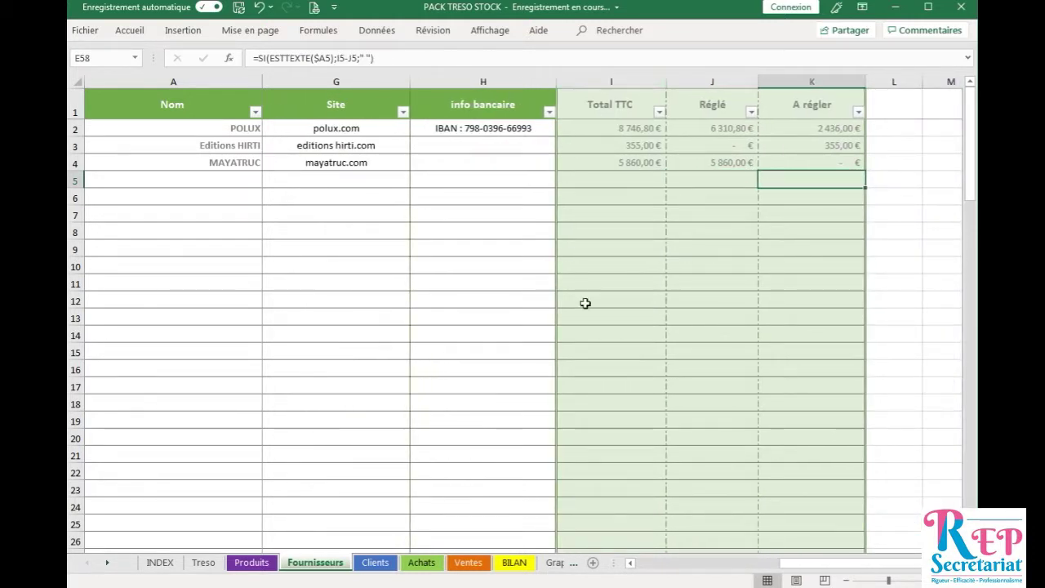
Review the Total TTC, Réglé and A régler columns of the Fournisseurs sheet and return to the first empty supplier name cell
{"action": "left_click", "coordinate": [635, 107]}
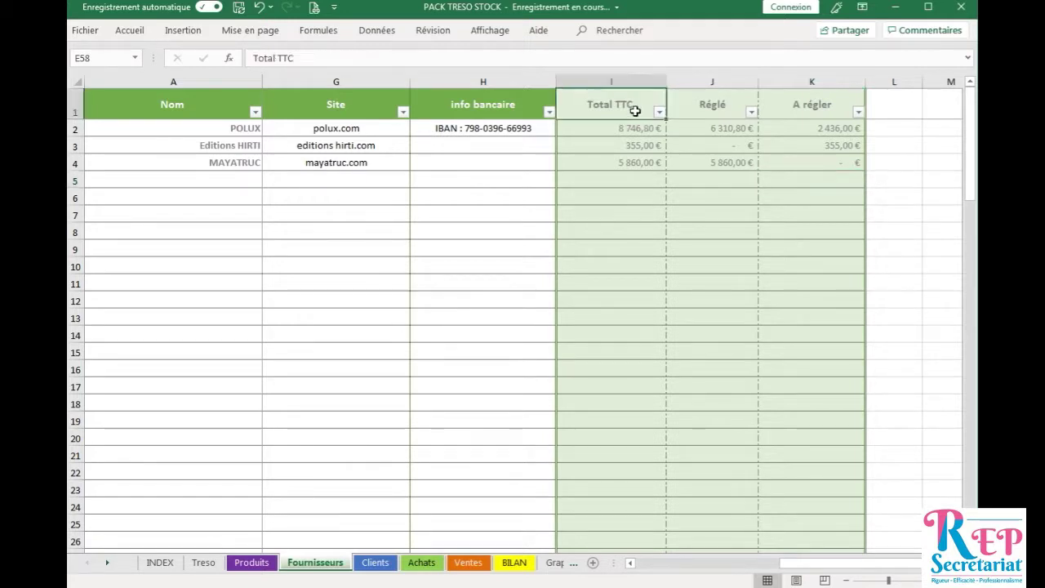
{"action": "left_click", "coordinate": [722, 106]}
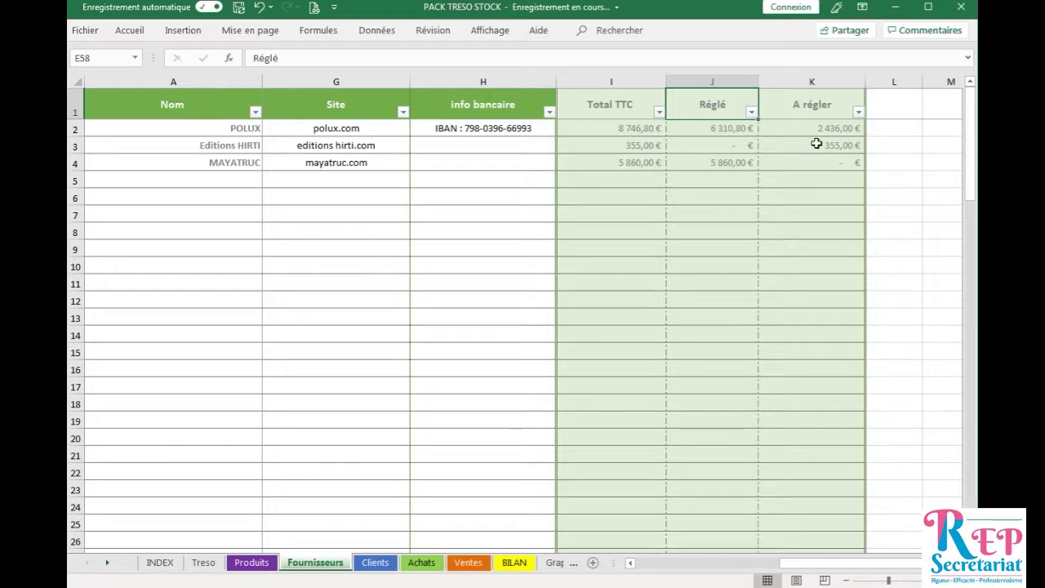
{"action": "left_click", "coordinate": [823, 101]}
{"action": "left_click", "coordinate": [905, 254]}
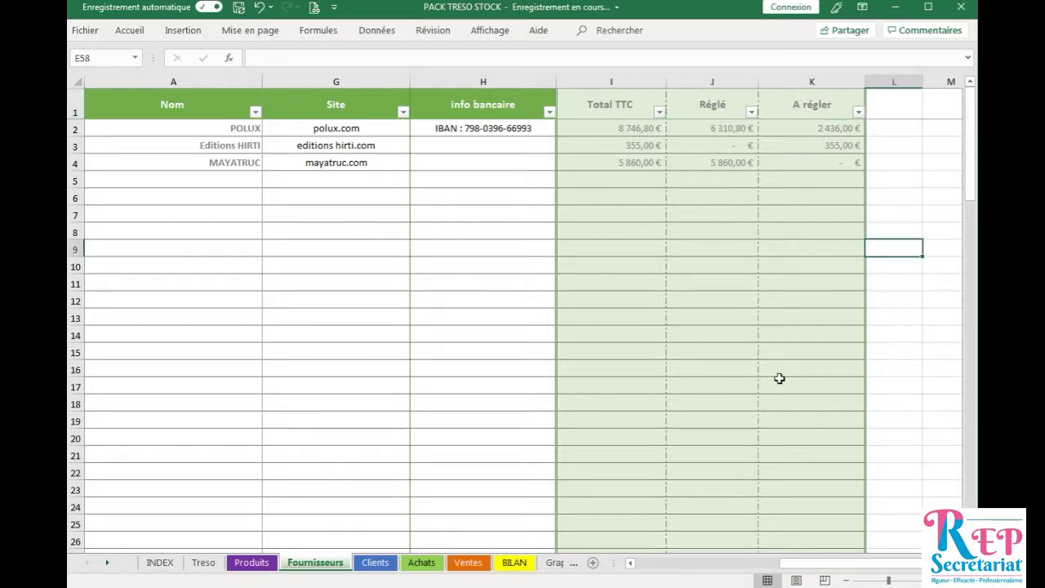
{"action": "left_click", "coordinate": [799, 143]}
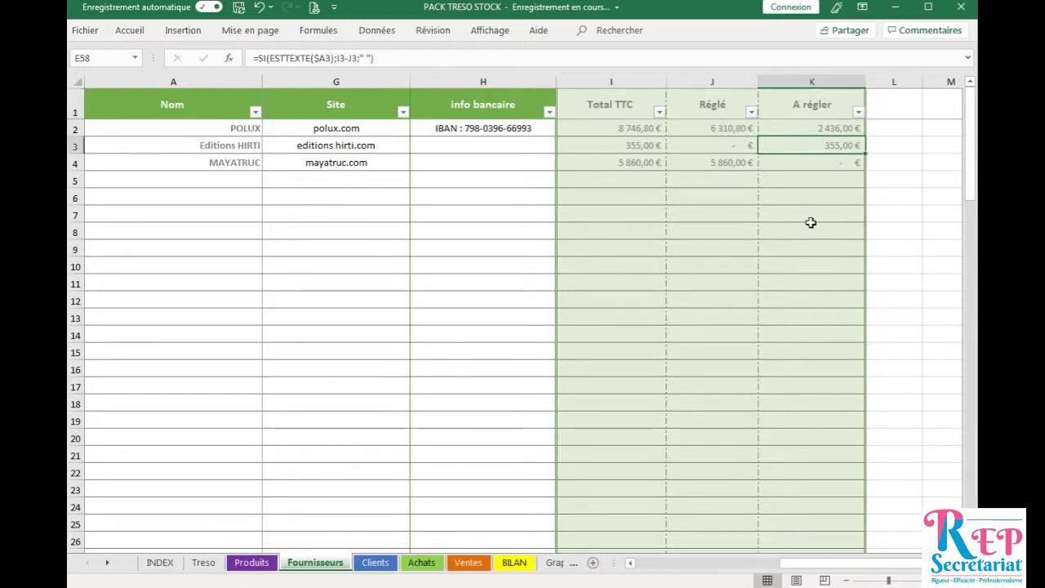
{"action": "mouse_move", "coordinate": [841, 138]}
{"action": "left_mouse_down"}
{"action": "mouse_move", "coordinate": [836, 128]}
{"action": "mouse_move", "coordinate": [836, 146]}
{"action": "left_mouse_up"}
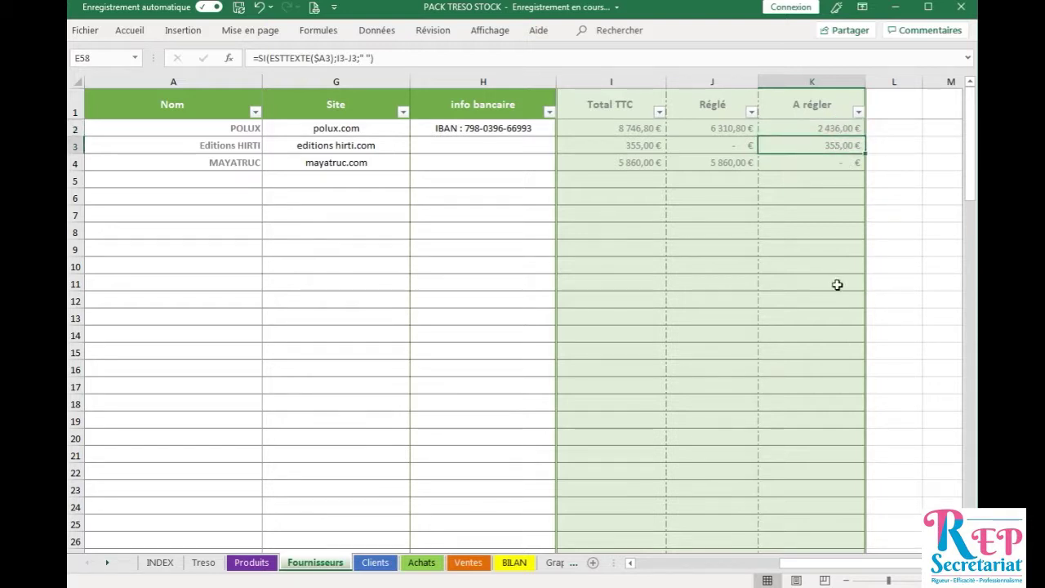
{"action": "left_click", "coordinate": [197, 177]}
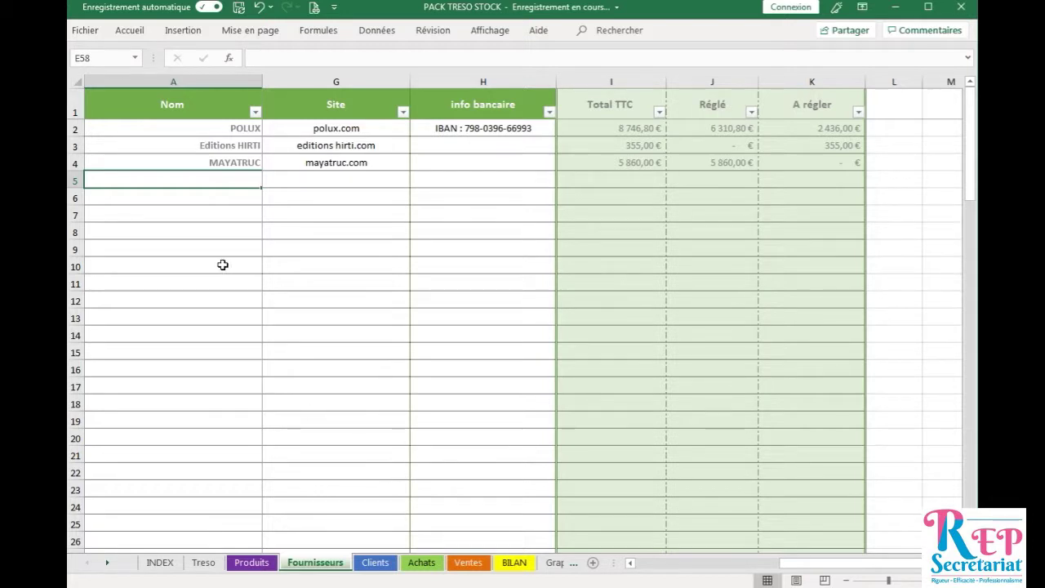
On the Clients sheet, look through the ARBRE VERT row from the address details to the Reste à régler amount
{"action": "left_click", "coordinate": [375, 563]}
{"action": "left_click", "coordinate": [223, 266]}
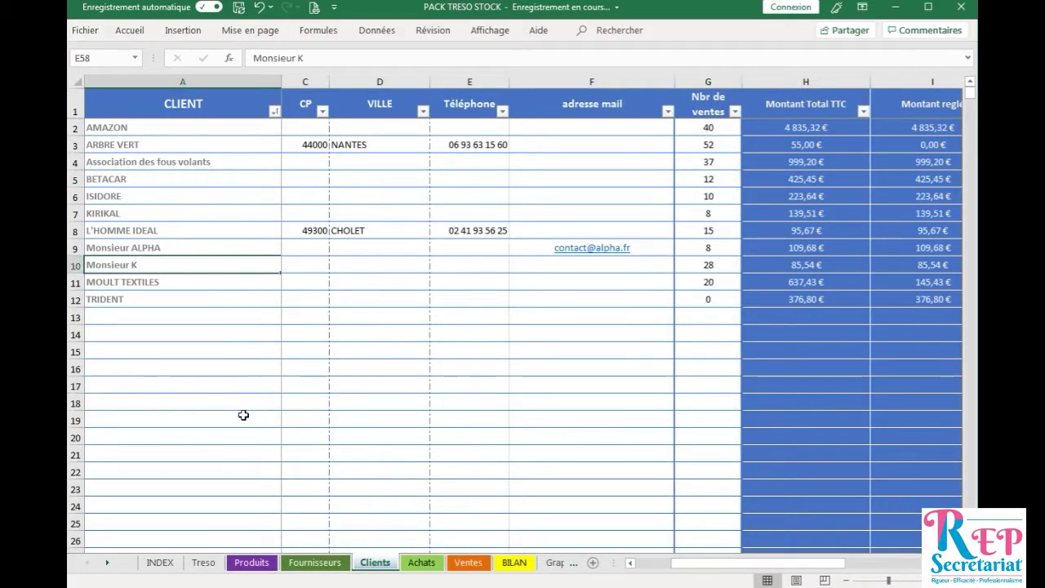
{"action": "left_click", "coordinate": [210, 143]}
{"action": "key", "text": "Right"}
{"action": "key", "text": "Right"}
{"action": "key", "text": "Right"}
{"action": "key", "text": "Right"}
{"action": "key", "text": "Right"}
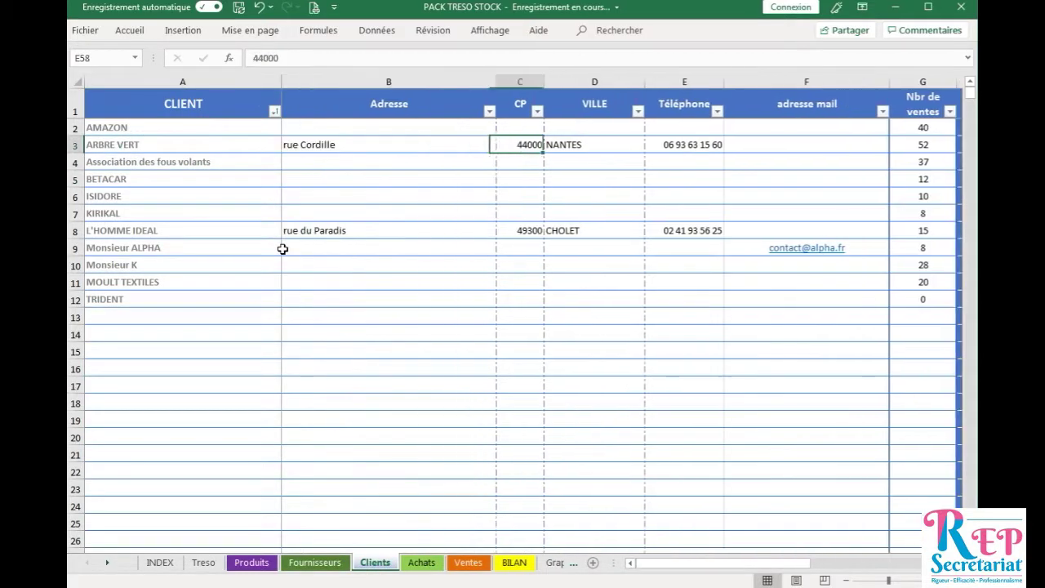
{"action": "key", "text": "Right"}
{"action": "key", "text": "Right"}
{"action": "key", "text": "Right"}
{"action": "key", "text": "Right"}
{"action": "key", "text": "Right"}
{"action": "key", "text": "Right"}
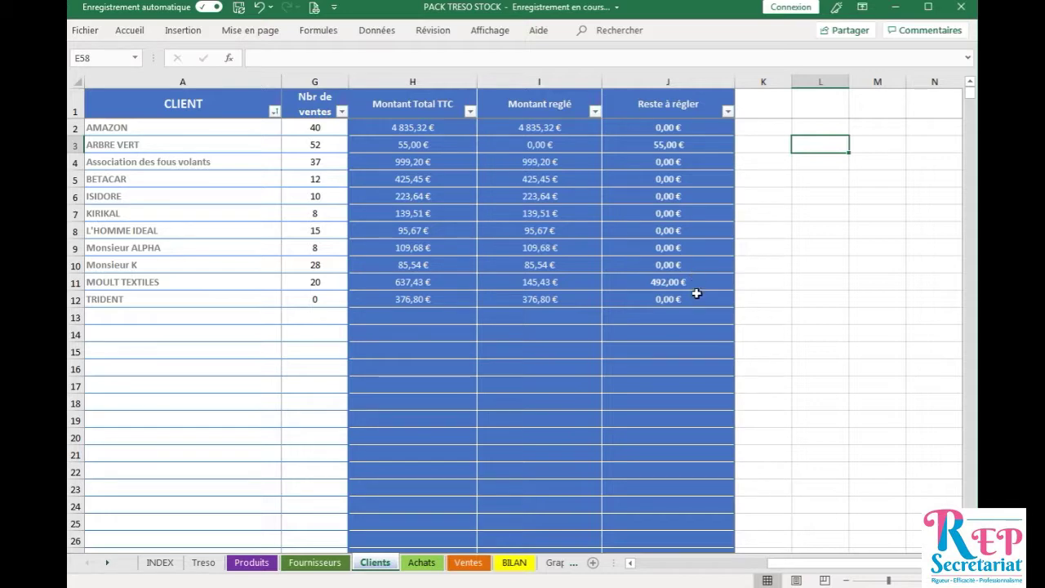
Look over the client balances and go to the first empty client row below TRIDENT
{"action": "left_click", "coordinate": [773, 349]}
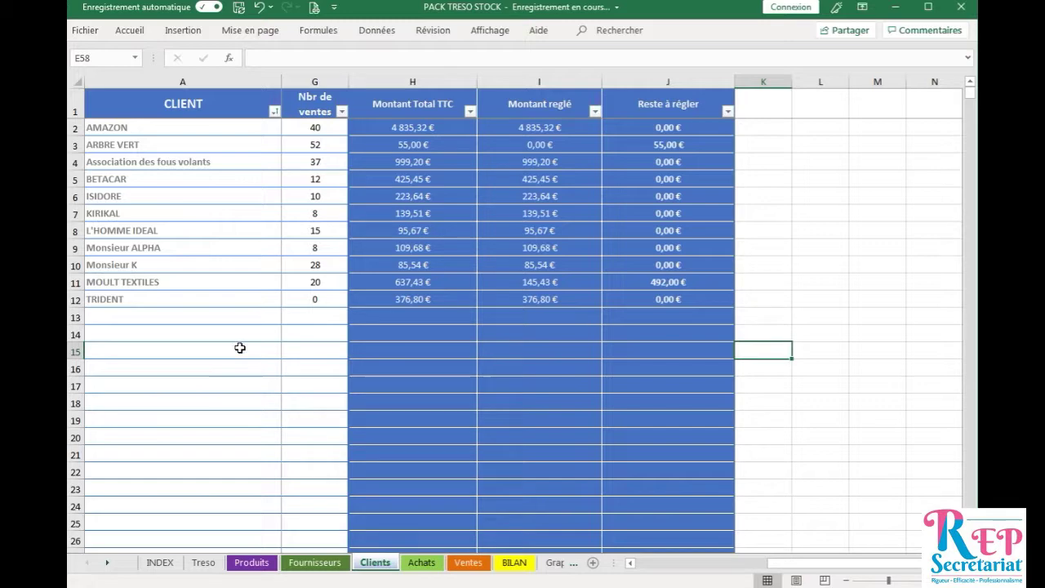
{"action": "left_click", "coordinate": [190, 302]}
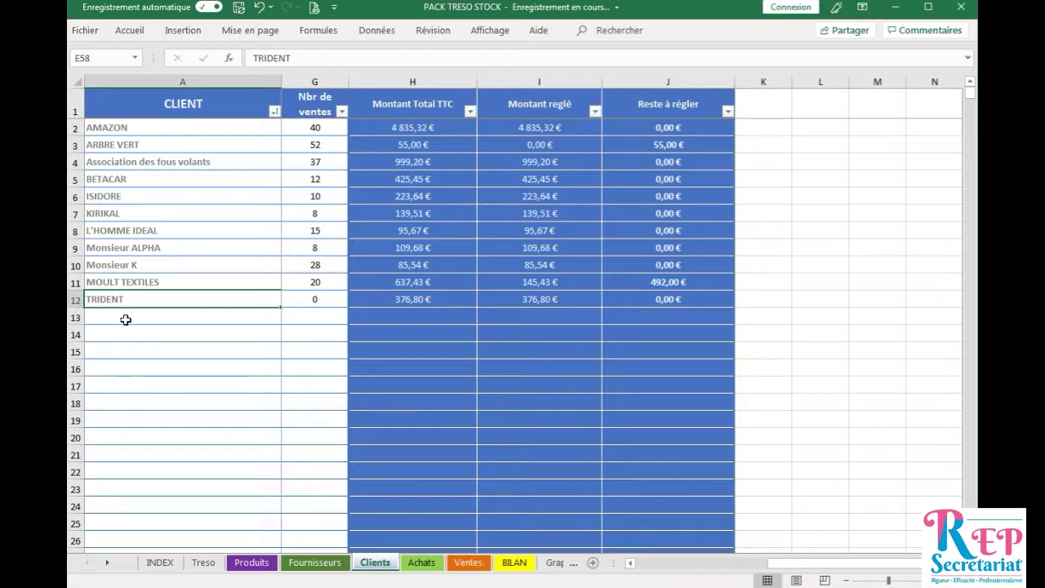
{"action": "left_click", "coordinate": [156, 315]}
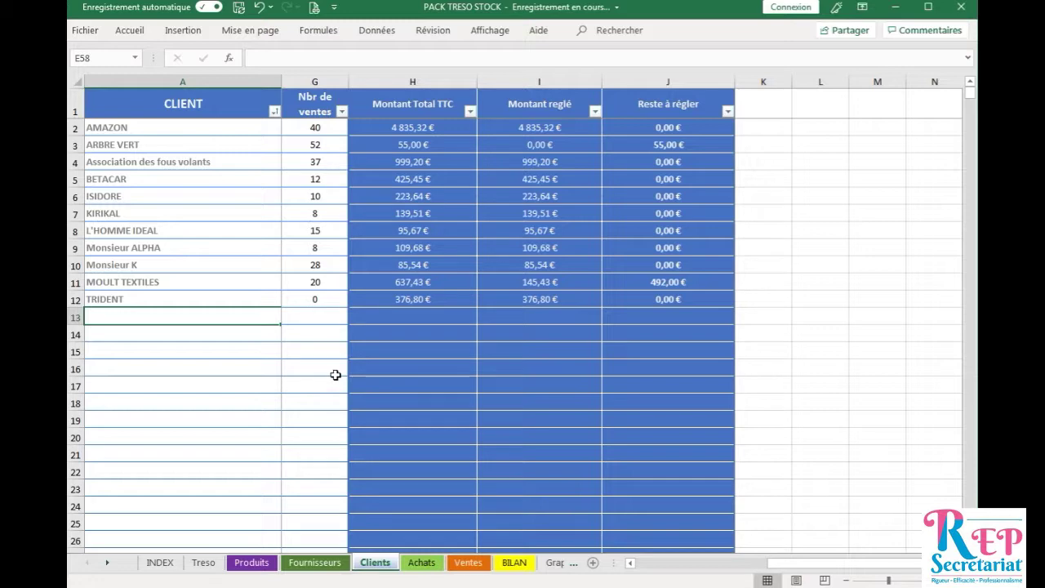
Refresh all the pivot tables on the BILAN sheet so they include the latest entries
{"action": "left_click", "coordinate": [513, 563]}
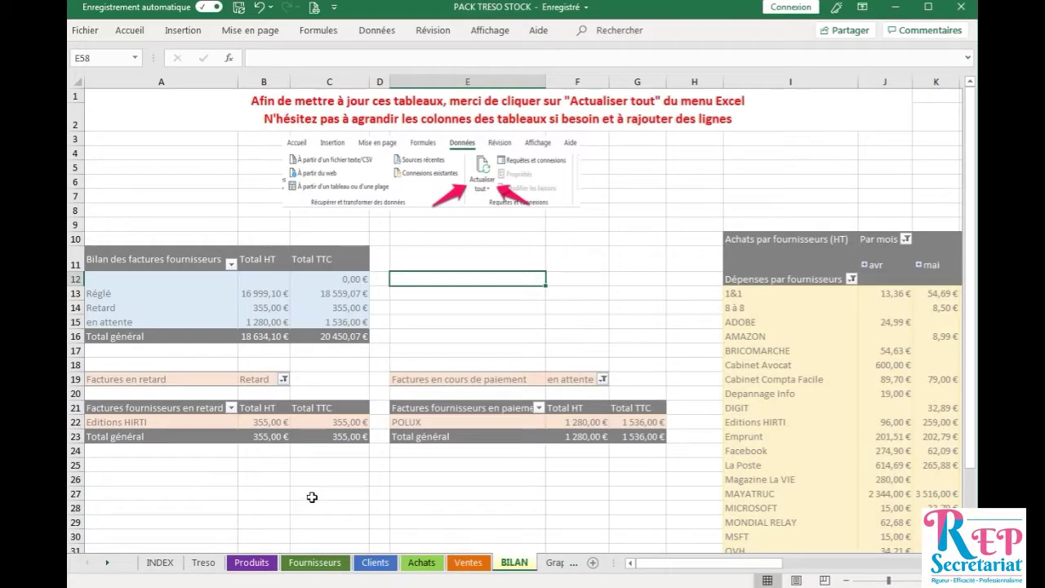
{"action": "left_click", "coordinate": [108, 562]}
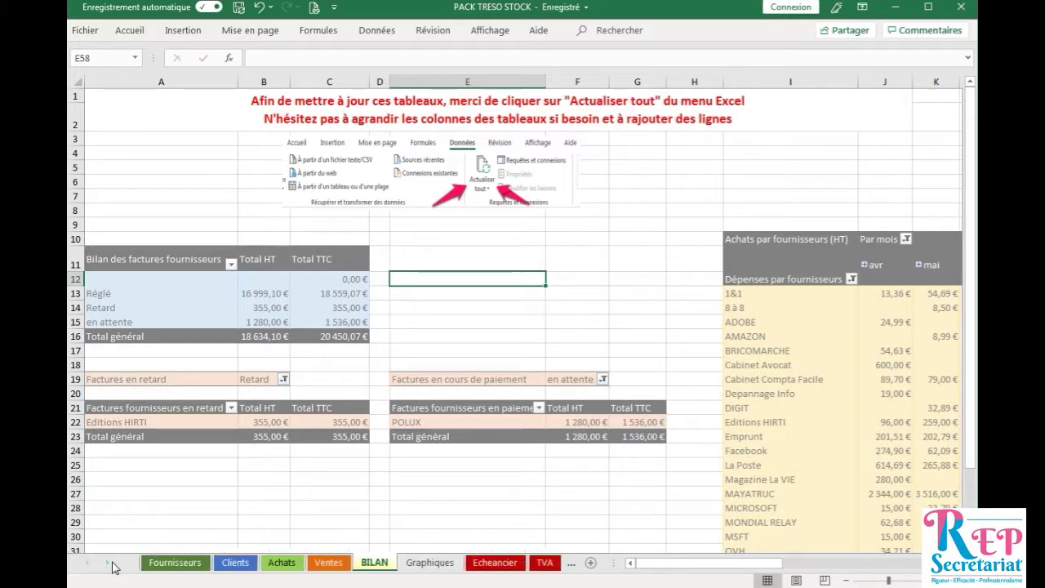
{"action": "left_click", "coordinate": [632, 278]}
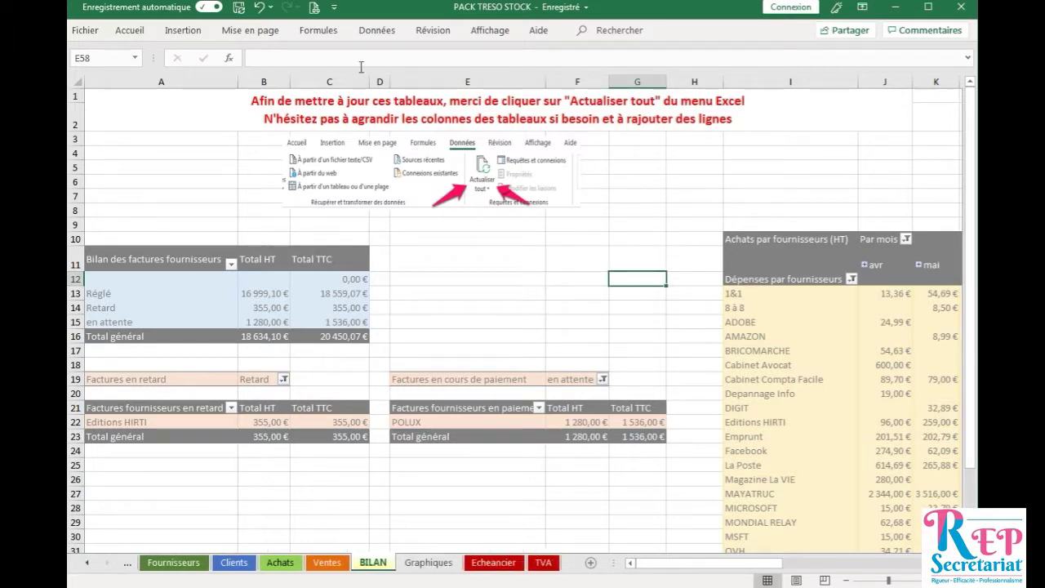
{"action": "left_click", "coordinate": [381, 37]}
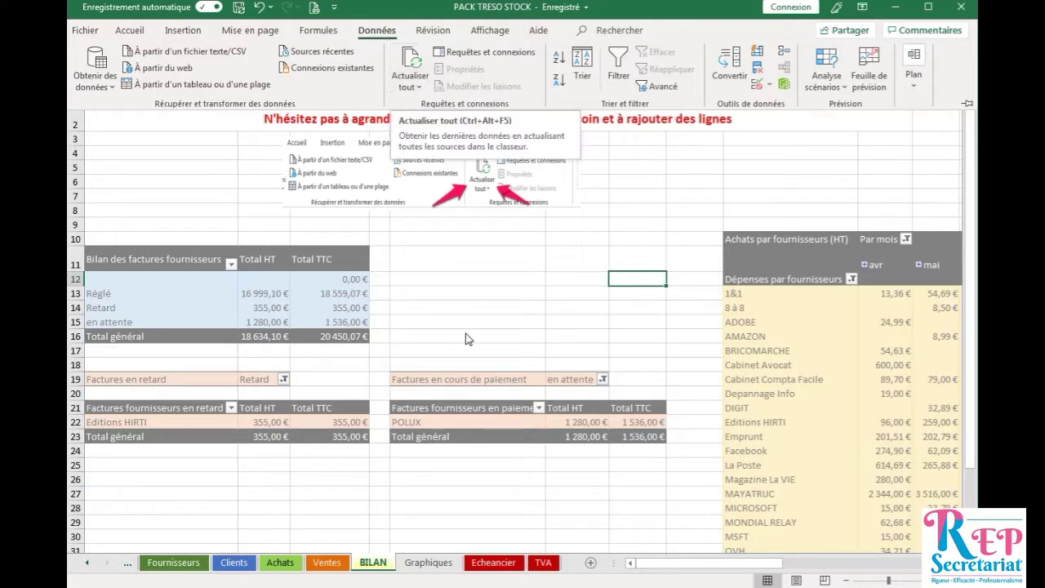
{"action": "left_click", "coordinate": [416, 74]}
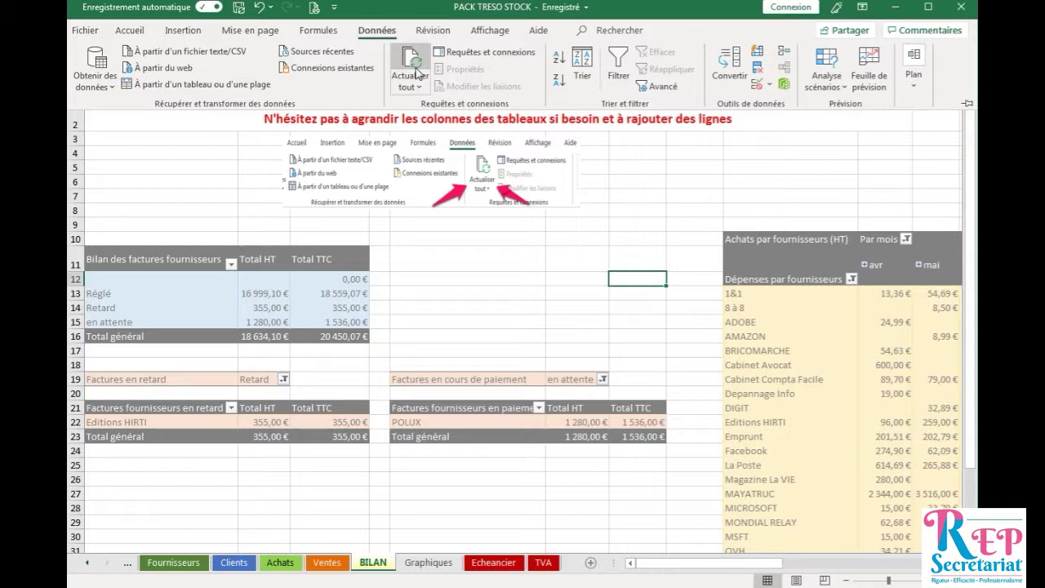
{"action": "left_click", "coordinate": [371, 33]}
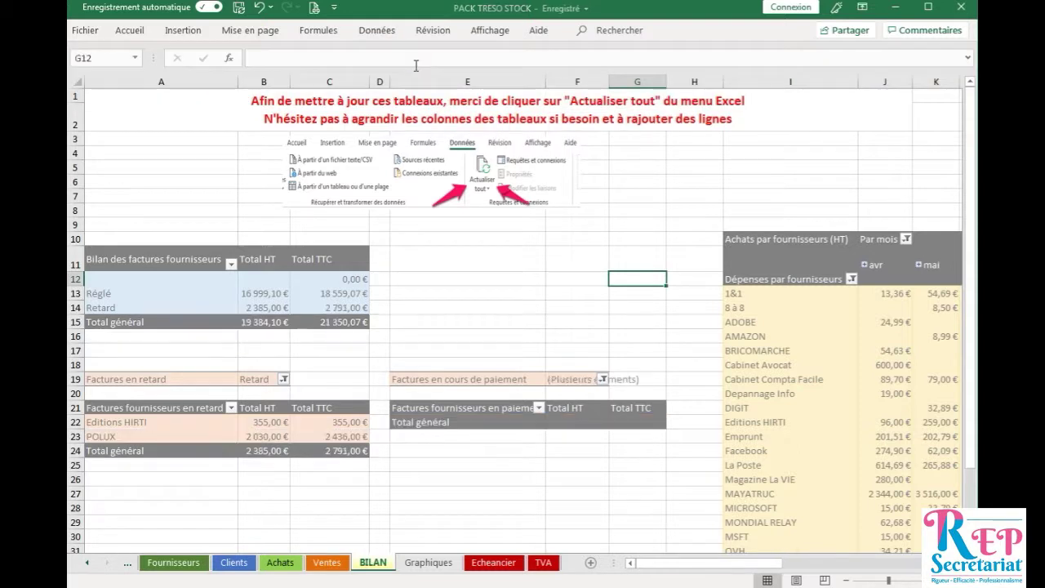
{"action": "left_click", "coordinate": [373, 36]}
{"action": "left_click", "coordinate": [373, 36]}
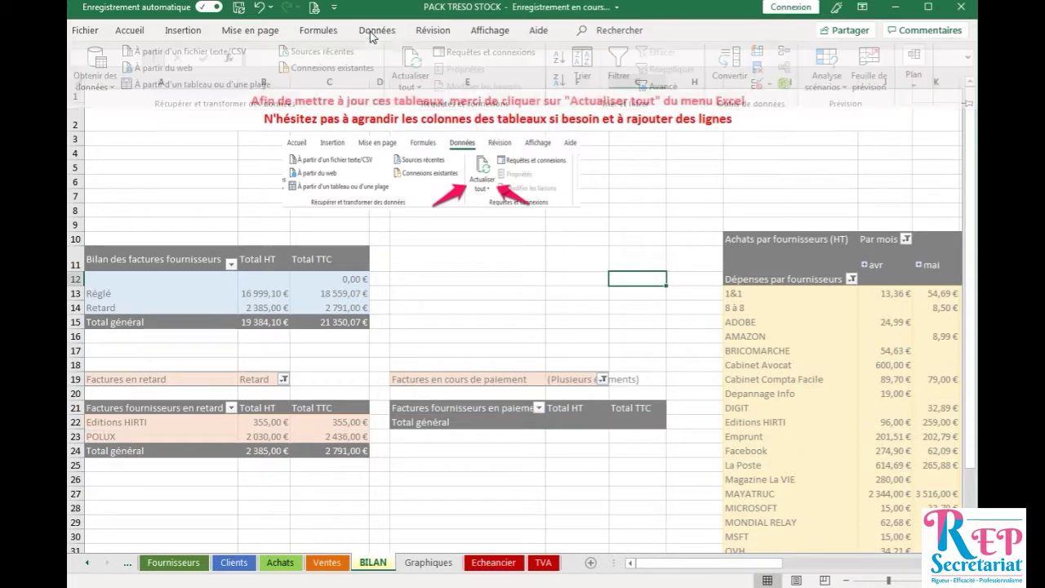
{"action": "left_click", "coordinate": [461, 279]}
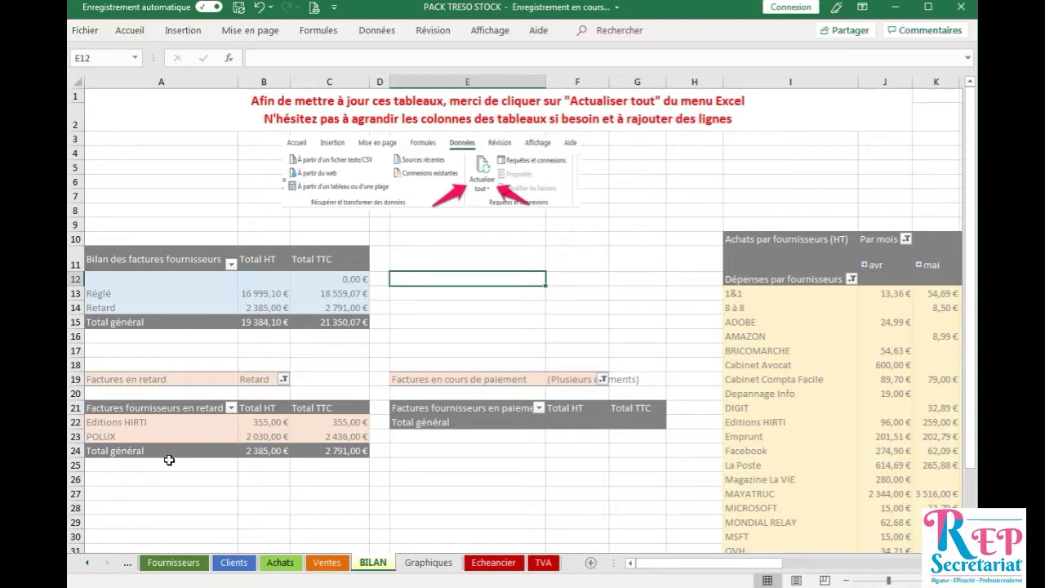
Review the suppliers listed in the table of late supplier invoices on the BILAN sheet
{"action": "scroll", "coordinate": [173, 476], "scroll_direction": "down", "scroll_amount": 1}
{"action": "scroll", "coordinate": [172, 476], "scroll_direction": "up", "scroll_amount": 1}
{"action": "left_click", "coordinate": [143, 425]}
{"action": "left_click", "coordinate": [124, 439]}
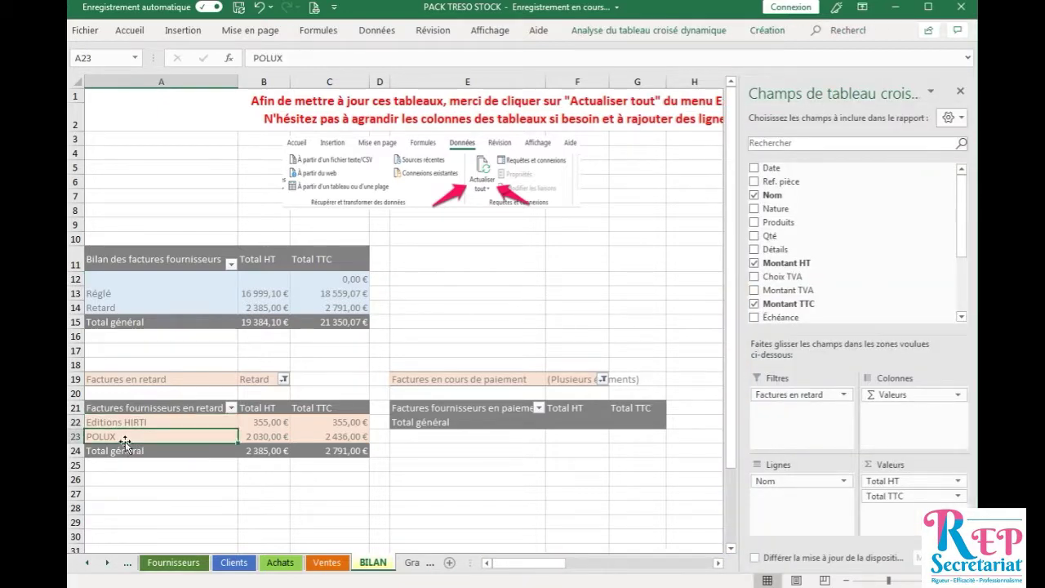
{"action": "left_click", "coordinate": [290, 479]}
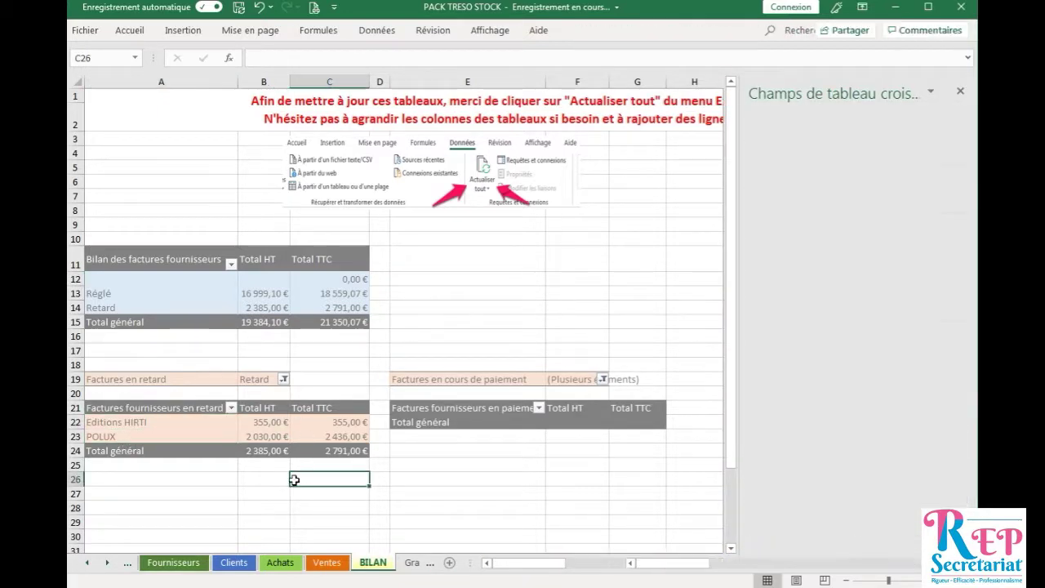
{"action": "left_click", "coordinate": [411, 462]}
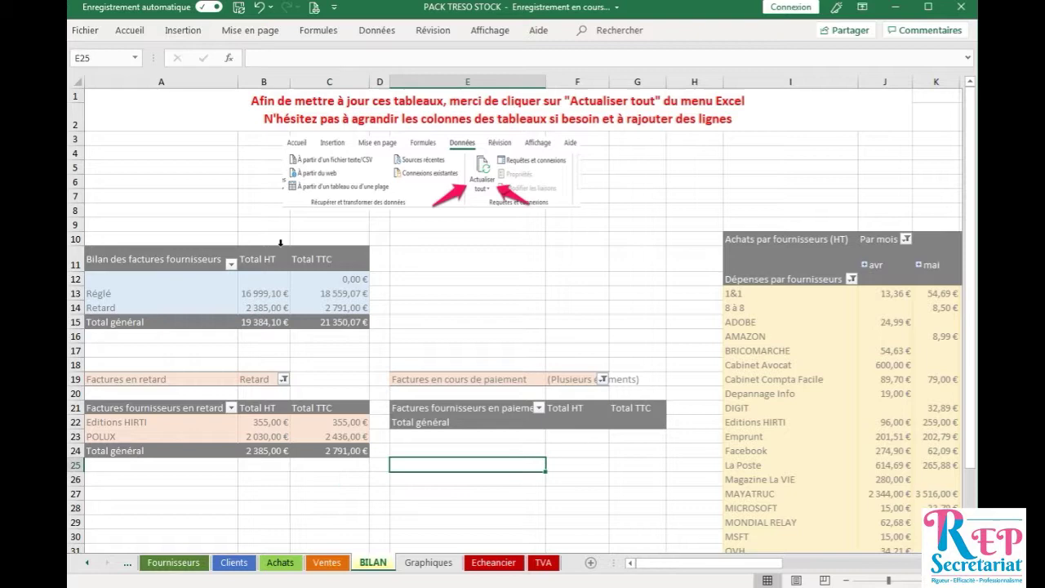
Review the Réglé and Retard rows of the supplier invoice summary and the table of invoices awaiting payment
{"action": "left_click", "coordinate": [124, 295]}
{"action": "left_click", "coordinate": [149, 309]}
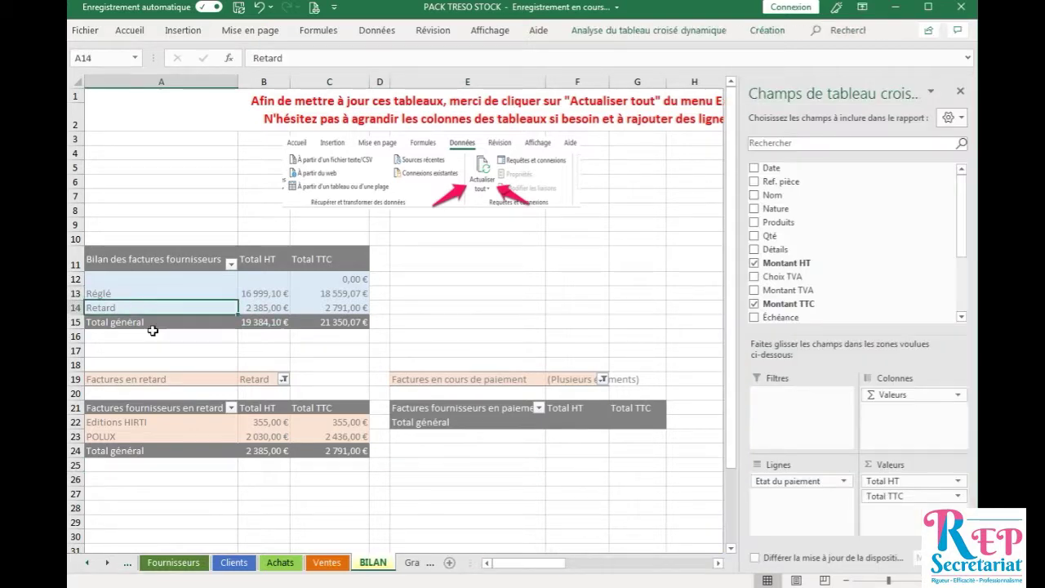
{"action": "left_click", "coordinate": [352, 378]}
{"action": "left_click", "coordinate": [472, 436]}
{"action": "left_click", "coordinate": [509, 451]}
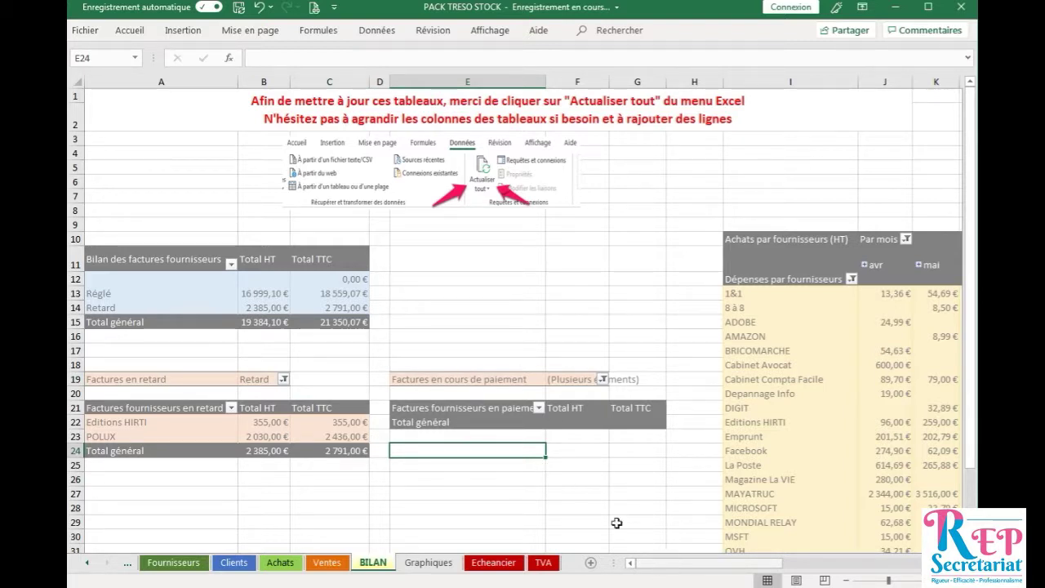
Examine the monthly purchases by supplier and sales by client tables on the BILAN sheet
{"action": "scroll", "coordinate": [625, 564], "scroll_direction": "right", "scroll_amount": 2}
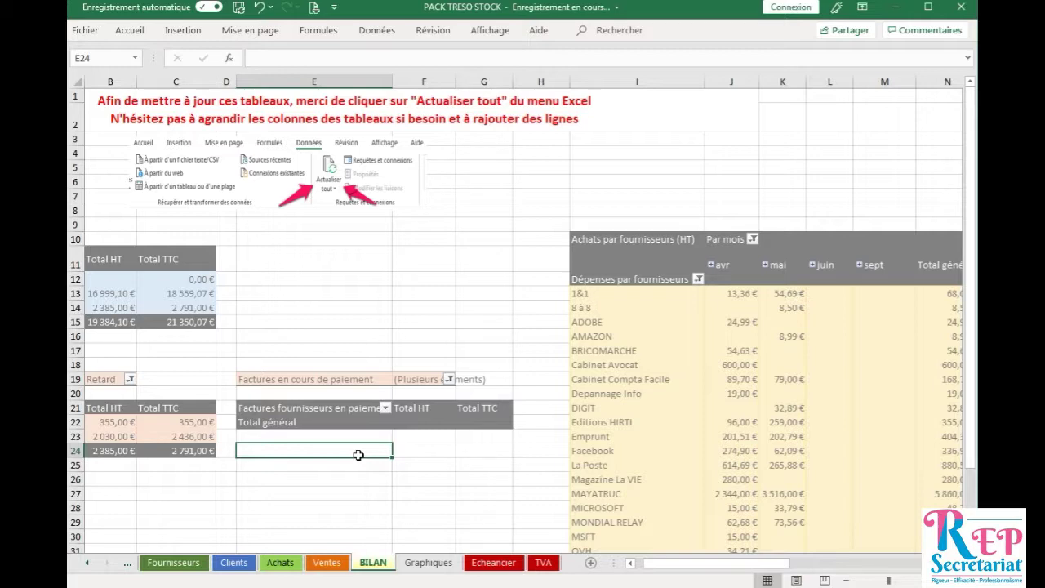
{"action": "left_click_drag", "start_coordinate": [712, 563], "coordinate": [747, 564]}
{"action": "scroll", "coordinate": [421, 212], "scroll_direction": "down", "scroll_amount": 3}
{"action": "scroll", "coordinate": [421, 212], "scroll_direction": "up", "scroll_amount": 1}
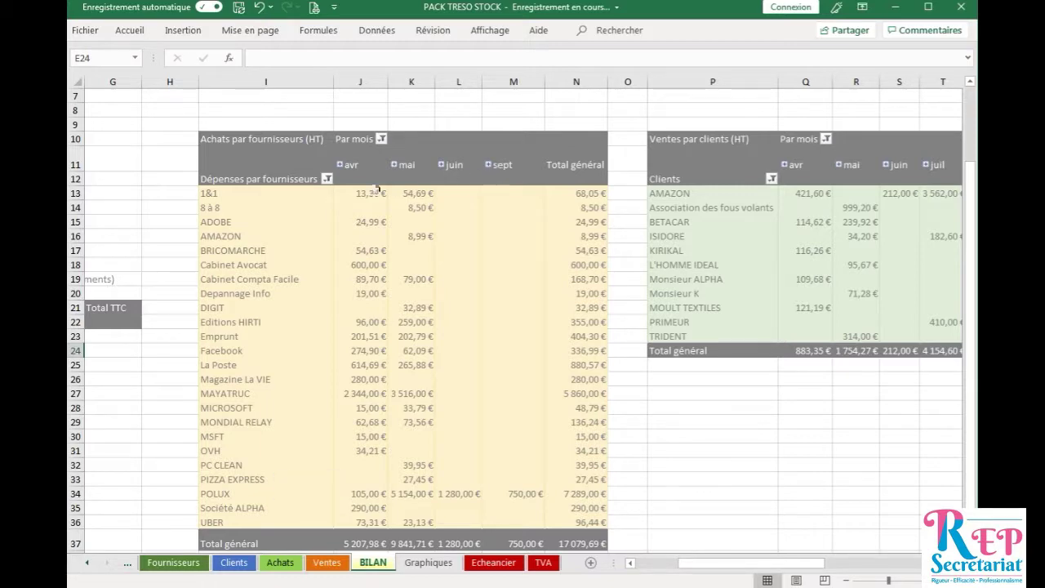
{"action": "scroll", "coordinate": [285, 522], "scroll_direction": "down", "scroll_amount": 1}
{"action": "scroll", "coordinate": [362, 526], "scroll_direction": "up", "scroll_amount": 3}
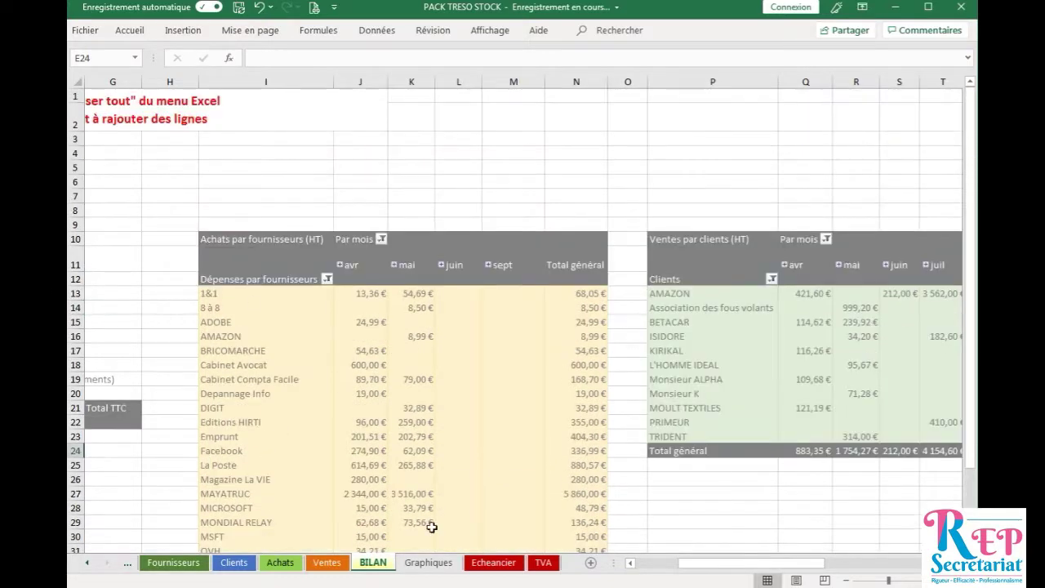
{"action": "left_click_drag", "start_coordinate": [752, 563], "coordinate": [814, 563]}
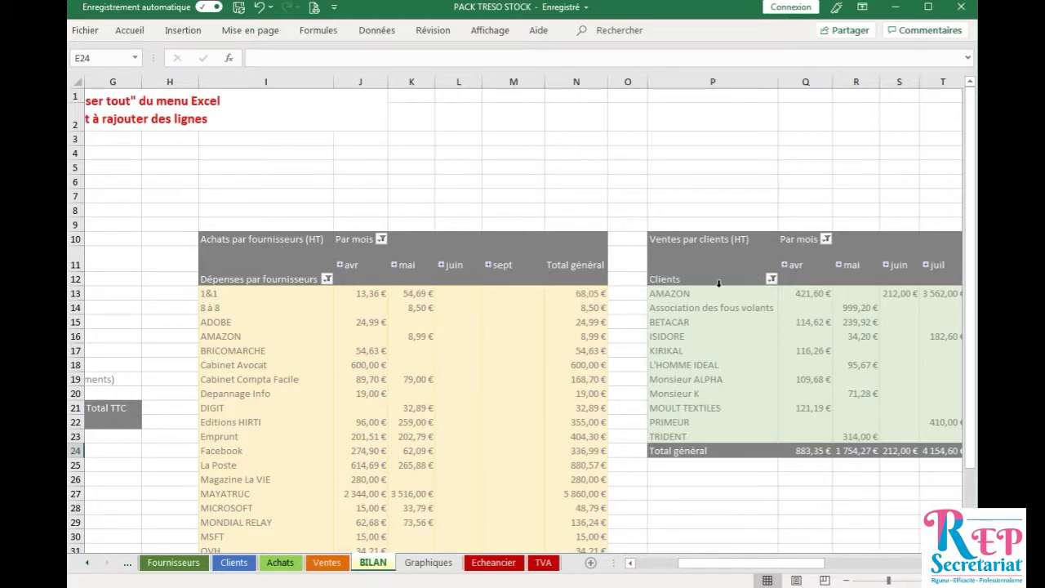
{"action": "left_click", "coordinate": [627, 84]}
{"action": "right_click", "coordinate": [629, 85]}
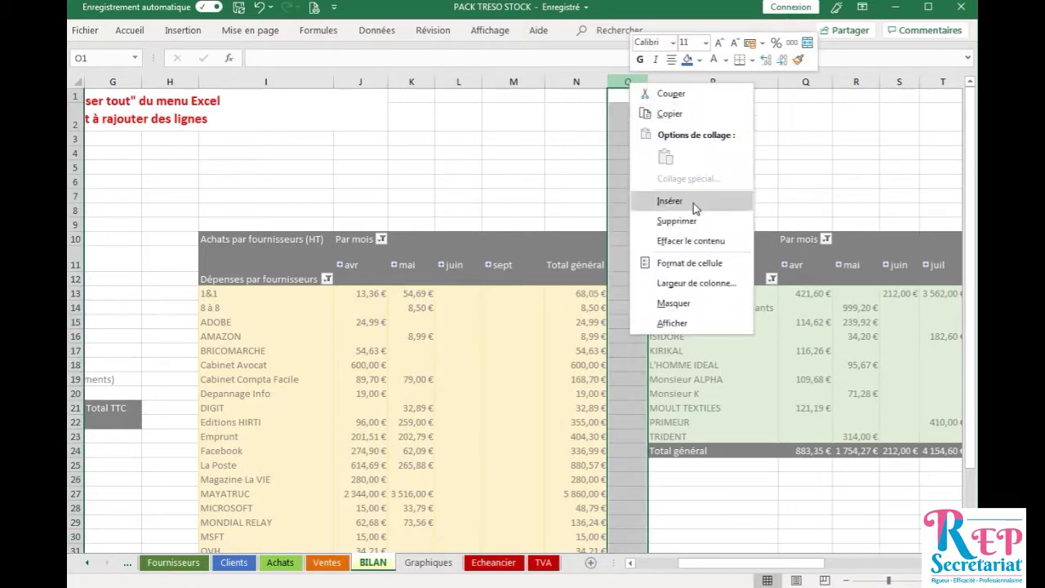
{"action": "key", "text": "Escape"}
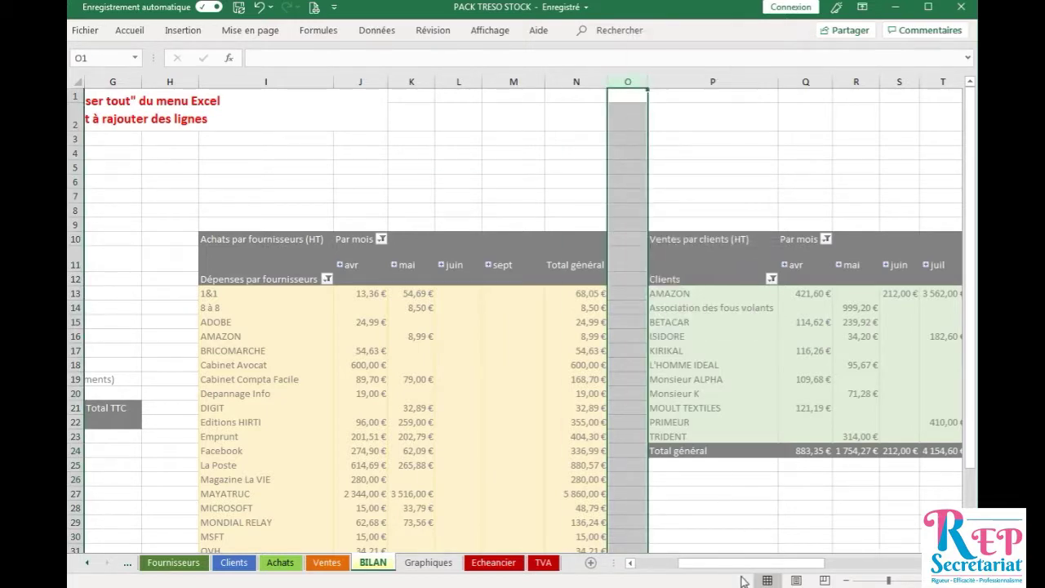
{"action": "left_click", "coordinate": [672, 565]}
{"action": "left_click", "coordinate": [433, 291]}
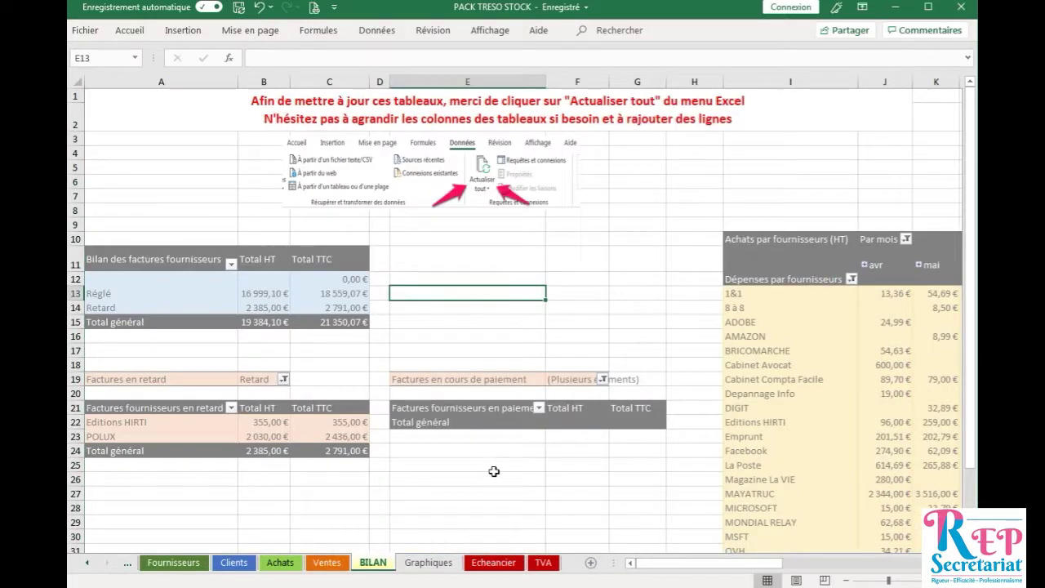
{"action": "left_click", "coordinate": [314, 225]}
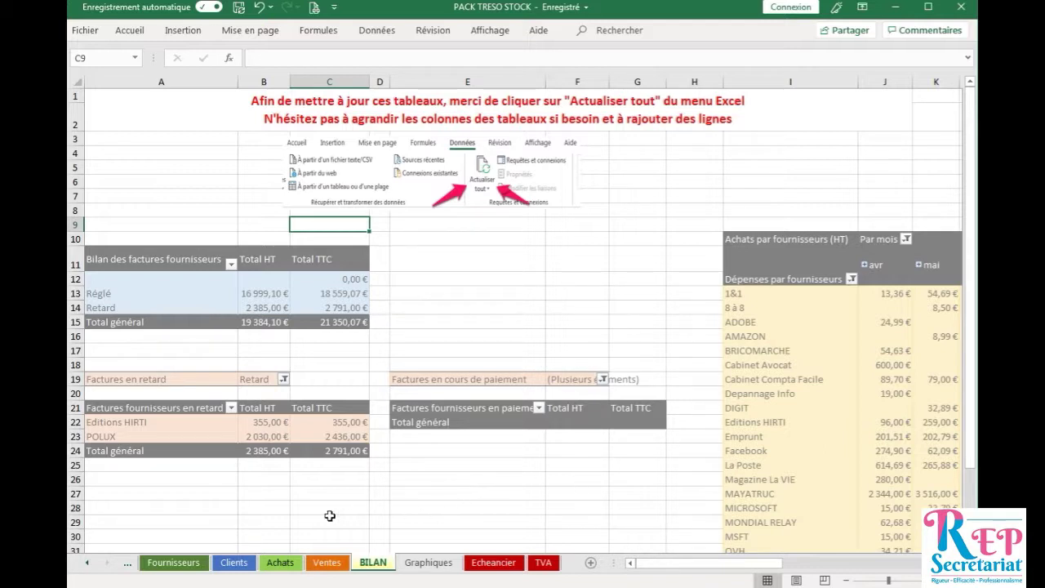
{"action": "left_click", "coordinate": [139, 350]}
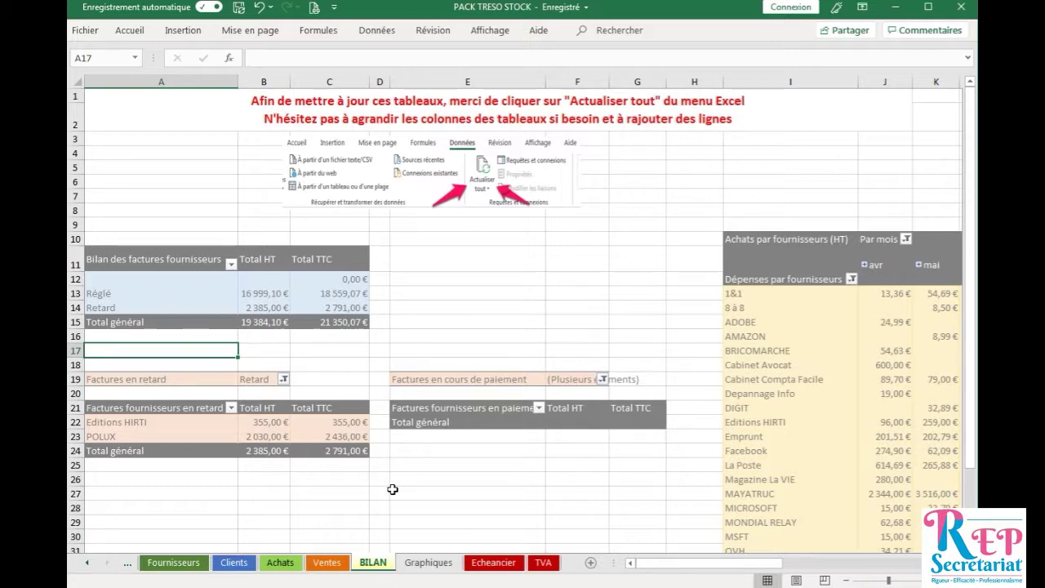
Open the Graphiques sheet and review the sales breakdown, monthly revenue and monthly sales charts
{"action": "left_click", "coordinate": [431, 563]}
{"action": "left_click", "coordinate": [430, 563]}
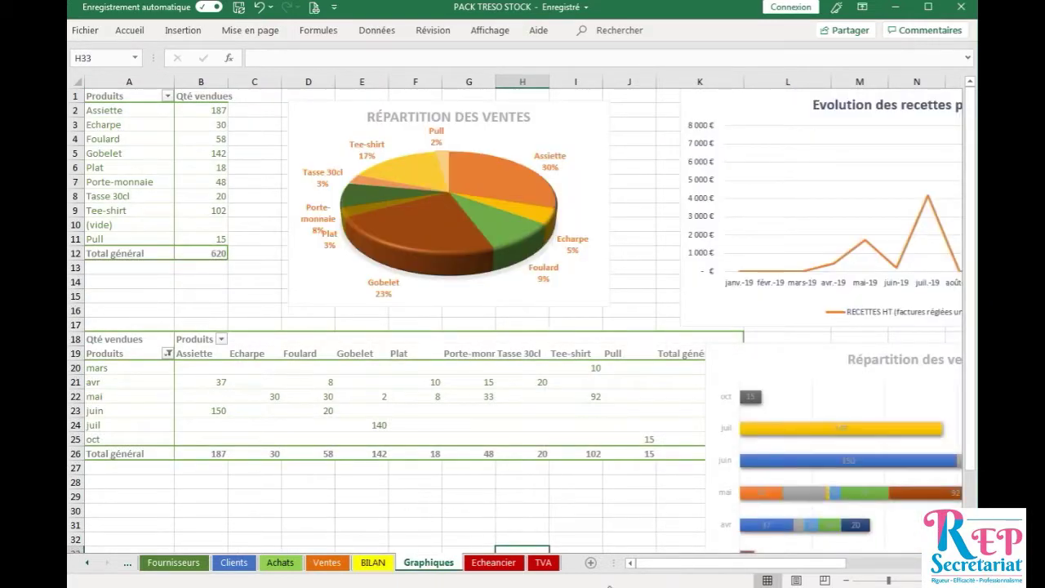
{"action": "left_click_drag", "start_coordinate": [722, 563], "coordinate": [768, 564]}
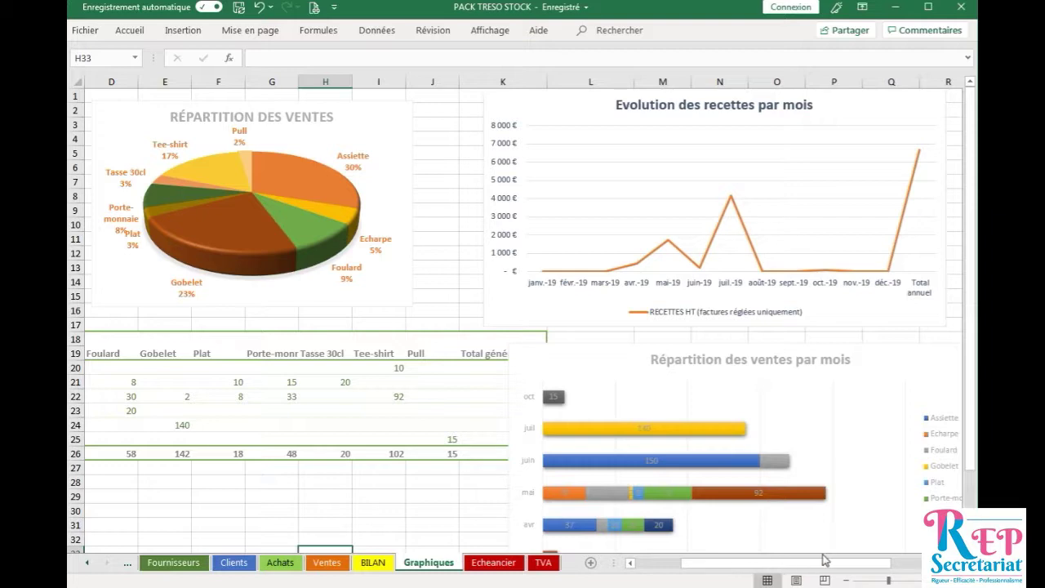
{"action": "scroll", "coordinate": [812, 494], "scroll_direction": "down", "scroll_amount": 3}
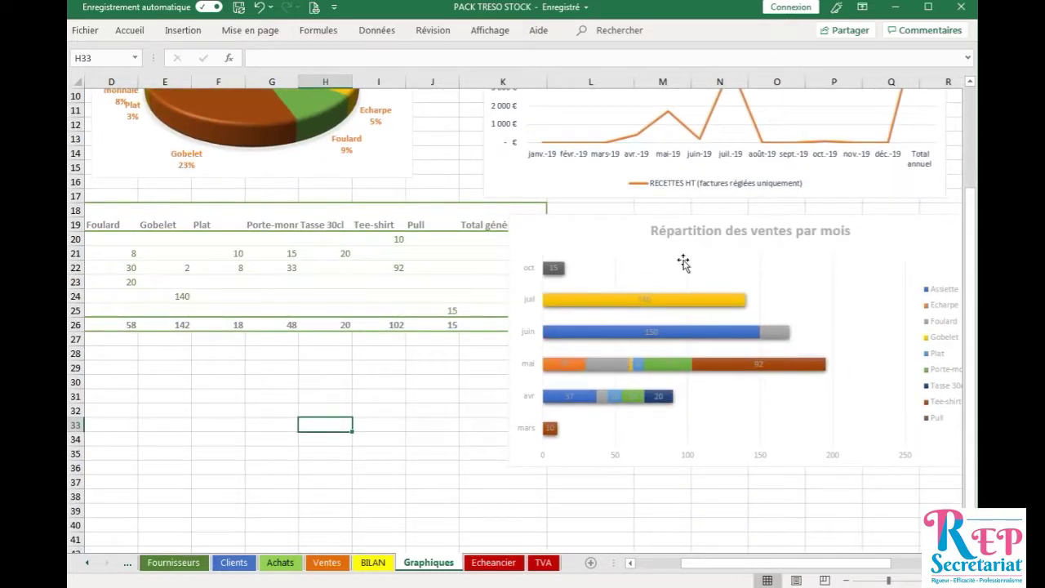
Move the "Répartition des ventes par mois" chart below the monthly product quantities table and close the chart field list
{"action": "left_click", "coordinate": [668, 273]}
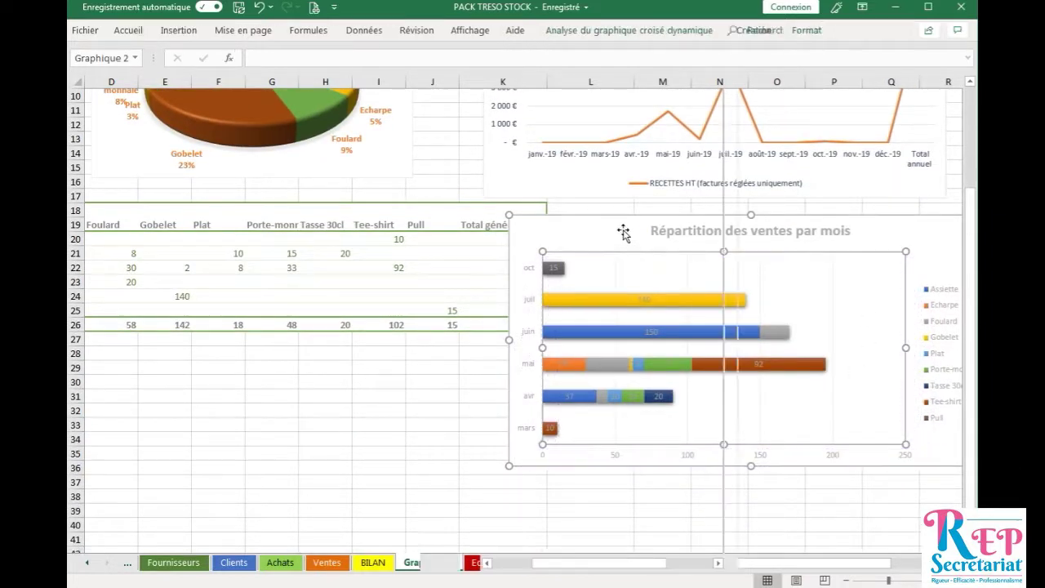
{"action": "left_click_drag", "start_coordinate": [620, 225], "coordinate": [373, 346]}
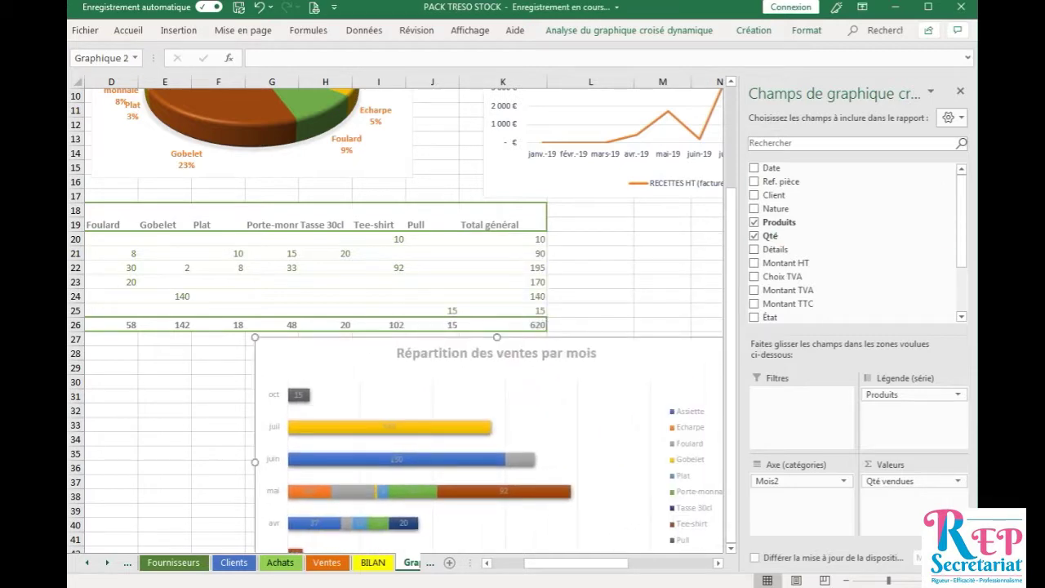
{"action": "left_click", "coordinate": [960, 92]}
{"action": "scroll", "coordinate": [634, 403], "scroll_direction": "down", "scroll_amount": 7}
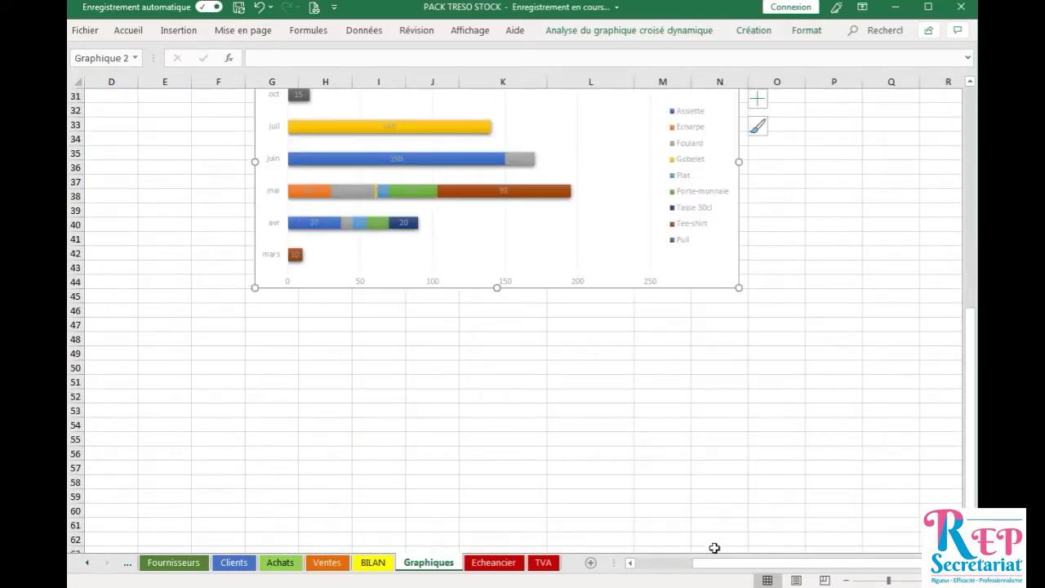
{"action": "scroll", "coordinate": [715, 543], "scroll_direction": "up", "scroll_amount": 3}
{"action": "scroll", "coordinate": [632, 236], "scroll_direction": "up", "scroll_amount": 1}
{"action": "left_click_drag", "start_coordinate": [644, 231], "coordinate": [754, 261]}
{"action": "mouse_move", "coordinate": [751, 569]}
{"action": "left_mouse_down"}
{"action": "mouse_move", "coordinate": [673, 565]}
{"action": "mouse_move", "coordinate": [741, 569]}
{"action": "left_mouse_up"}
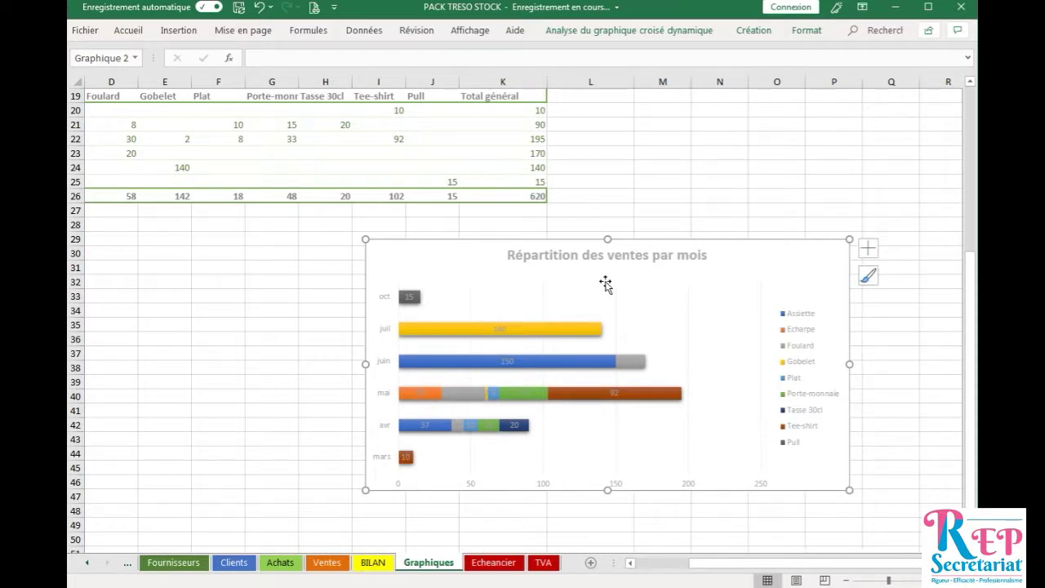
{"action": "left_click_drag", "start_coordinate": [743, 248], "coordinate": [564, 245]}
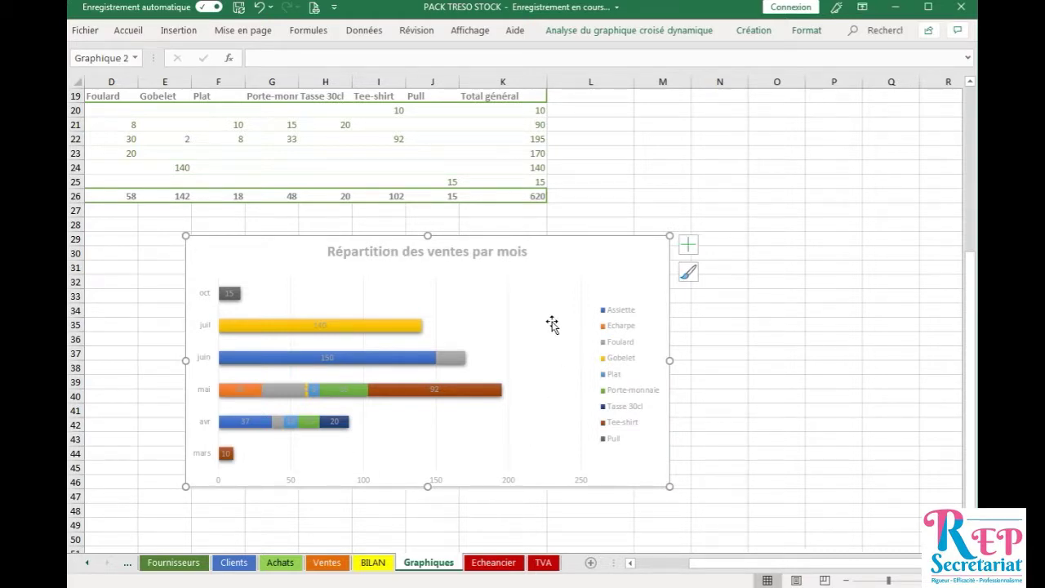
{"action": "mouse_move", "coordinate": [373, 395]}
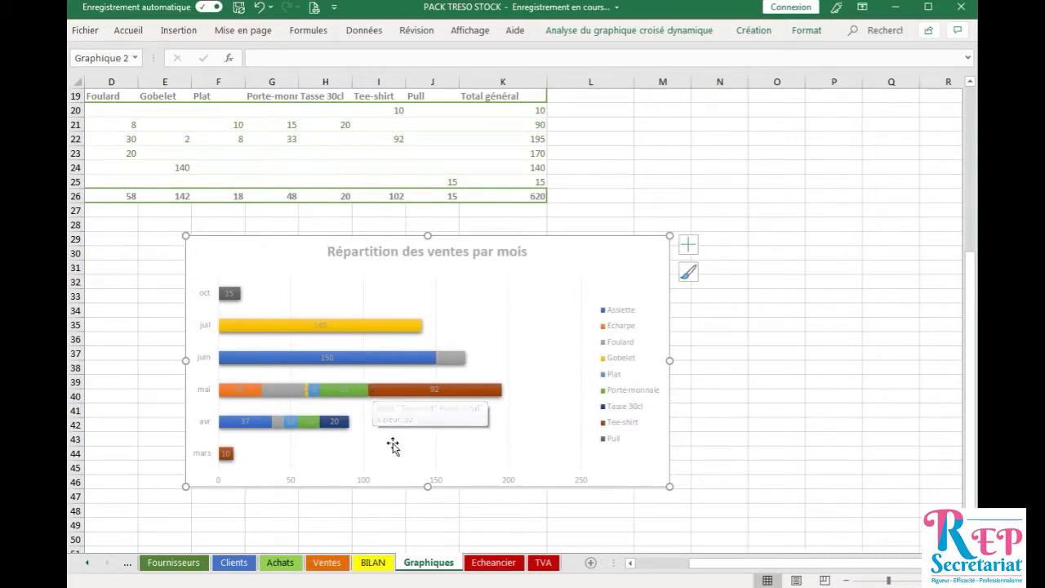
{"action": "scroll", "coordinate": [397, 443], "scroll_direction": "up", "scroll_amount": 6}
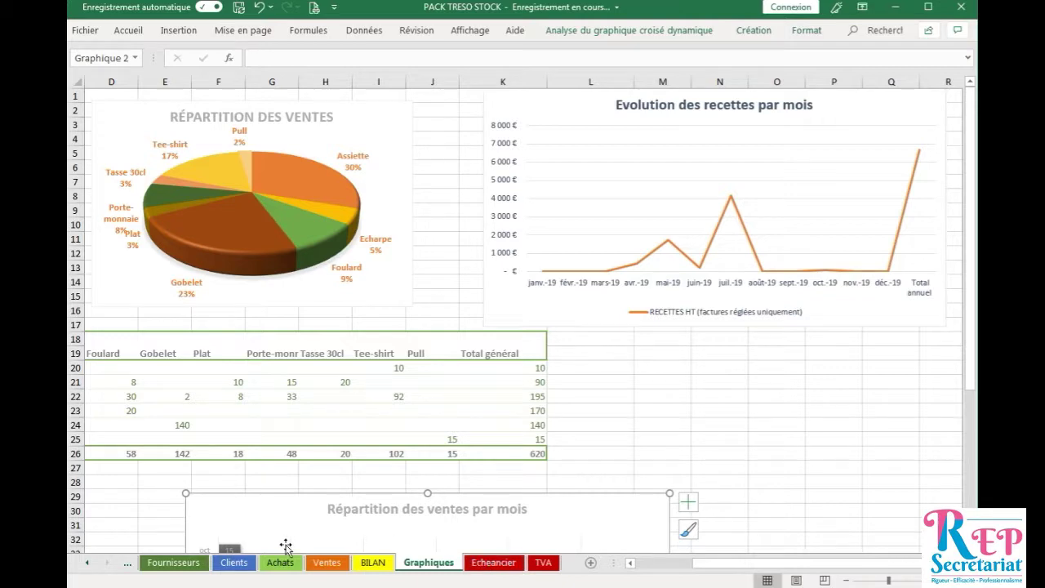
Review the Echeancier sheet's late invoices, LCR and direct debit rows, going back to January 2019
{"action": "left_click", "coordinate": [502, 565]}
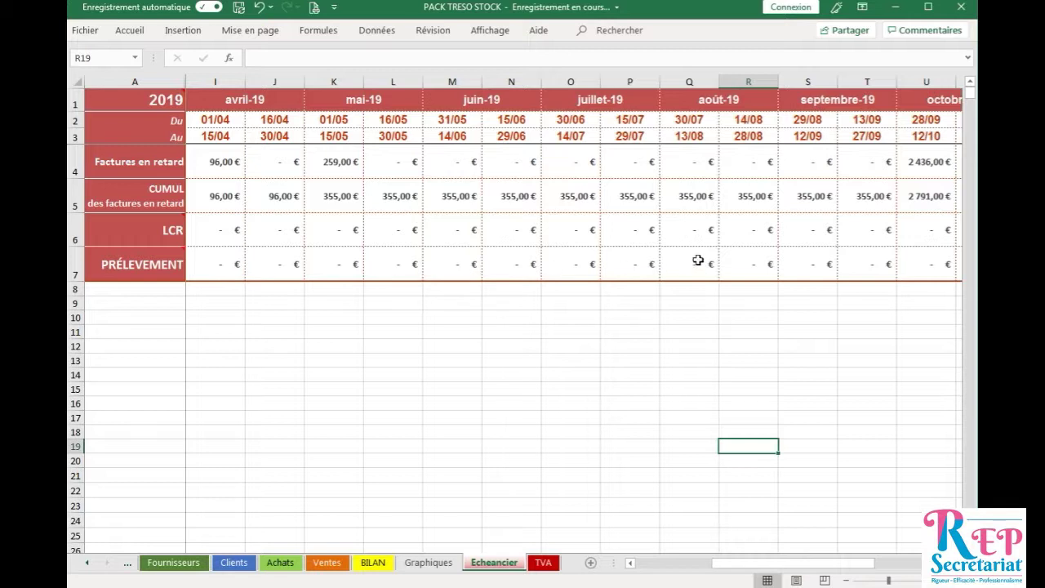
{"action": "left_click_drag", "start_coordinate": [806, 566], "coordinate": [674, 549]}
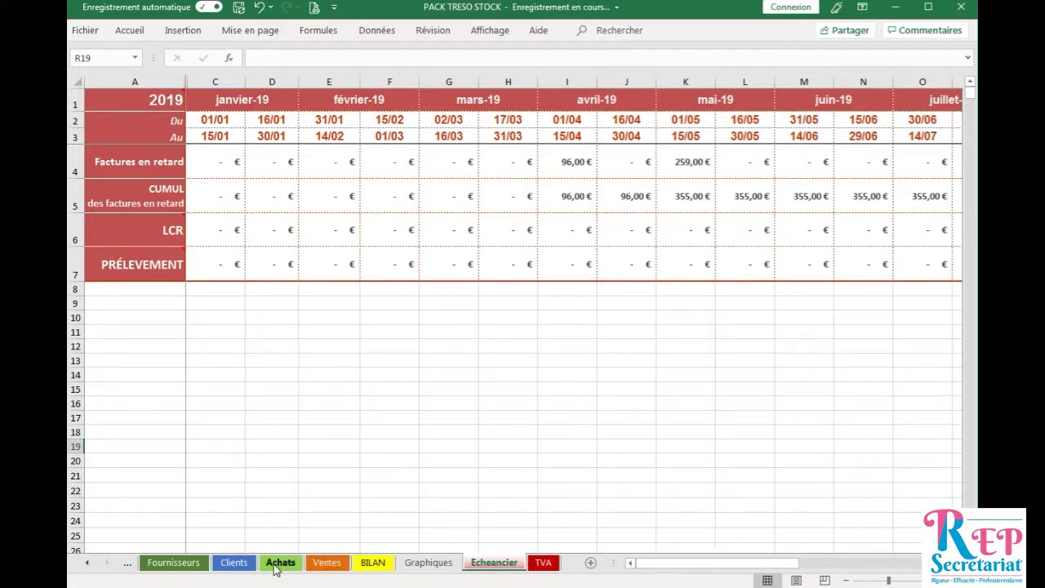
Examine the TVA sheet's monthly balance, deductible VAT and VAT on sales by rate for 2019
{"action": "left_click", "coordinate": [545, 569]}
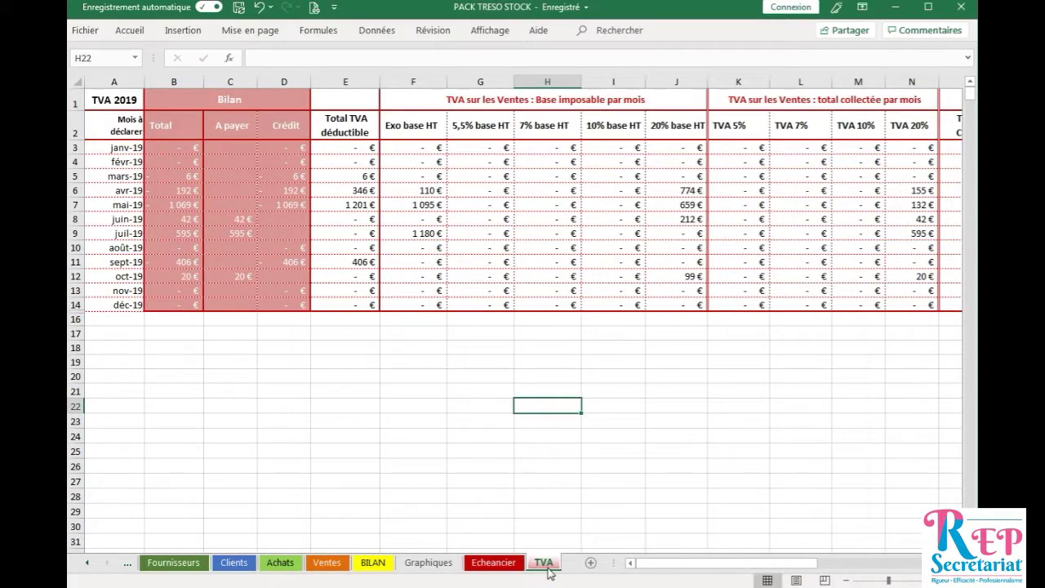
{"action": "left_click", "coordinate": [496, 404]}
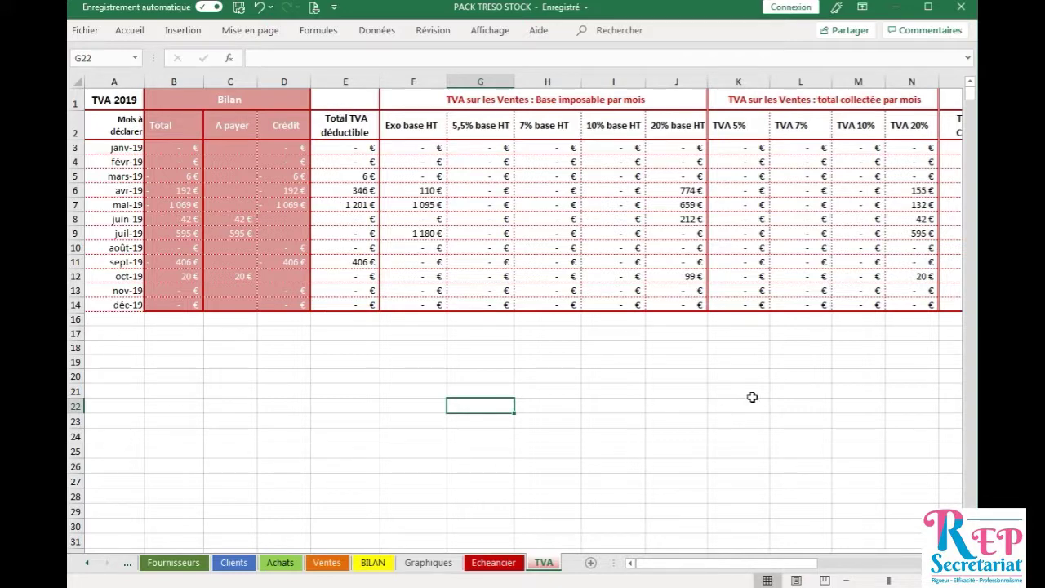
{"action": "mouse_move", "coordinate": [673, 563]}
{"action": "left_mouse_down"}
{"action": "mouse_move", "coordinate": [775, 565]}
{"action": "mouse_move", "coordinate": [673, 570]}
{"action": "left_mouse_up"}
{"action": "left_click", "coordinate": [314, 347]}
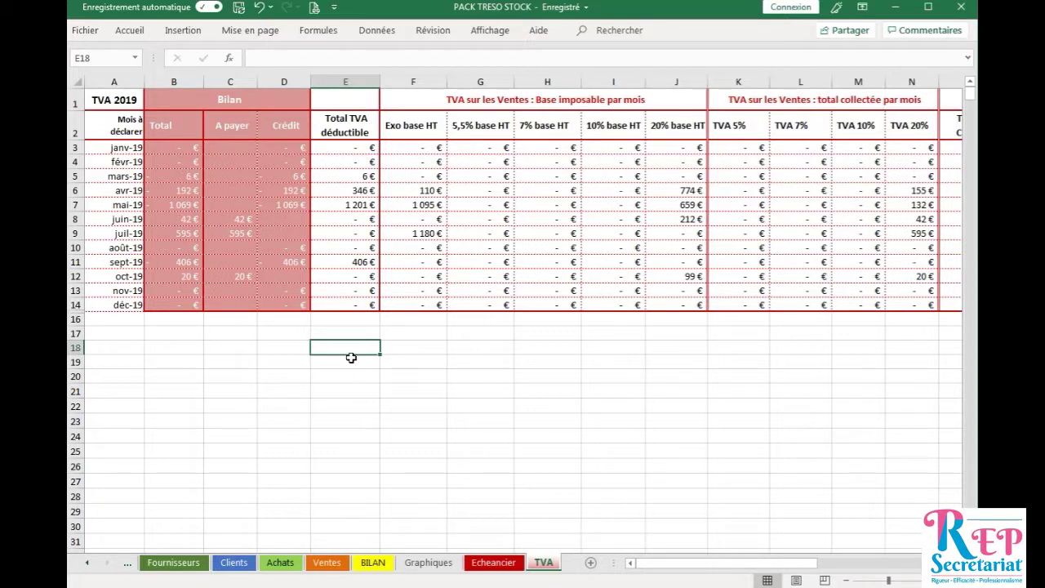
{"action": "left_click", "coordinate": [333, 403]}
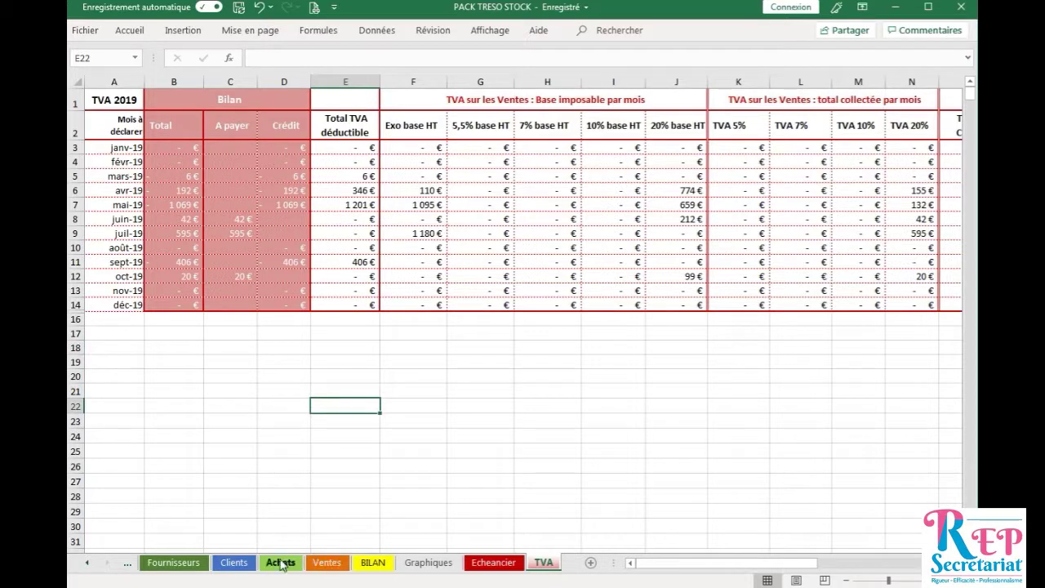
{"action": "left_click", "coordinate": [179, 418]}
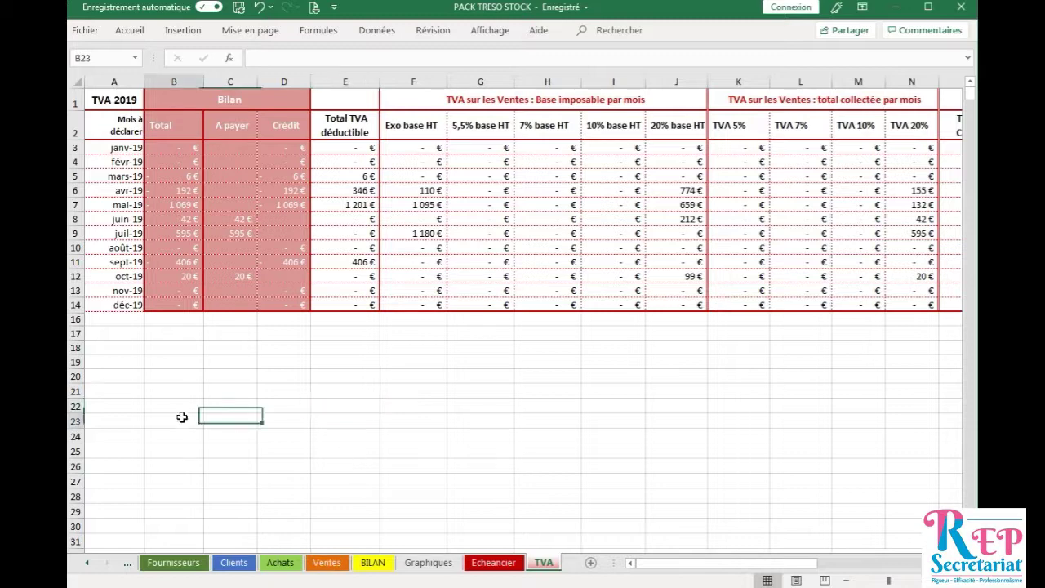
Return to the Treso sheet and review its monthly receipts, expenses, result rows and annual total column
{"action": "left_click", "coordinate": [88, 563]}
{"action": "left_click", "coordinate": [88, 564]}
{"action": "left_click", "coordinate": [88, 563]}
{"action": "left_click", "coordinate": [206, 563]}
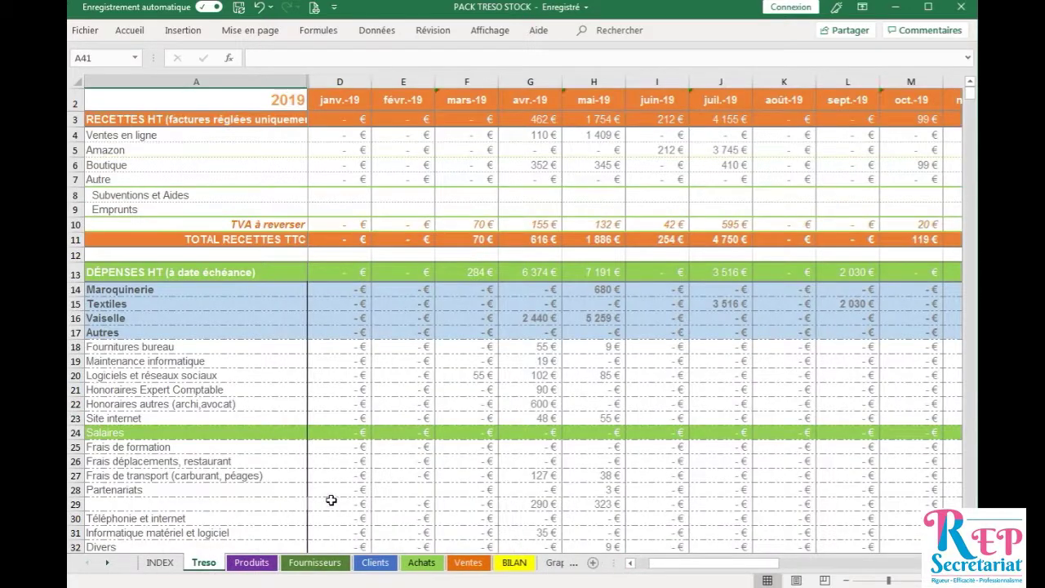
{"action": "scroll", "coordinate": [330, 500], "scroll_direction": "down", "scroll_amount": 9}
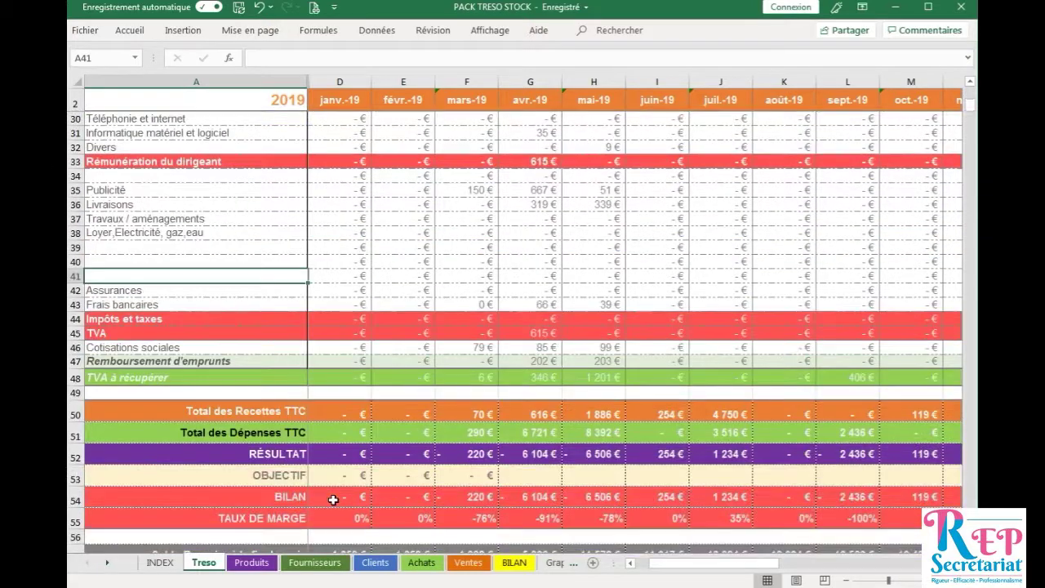
{"action": "scroll", "coordinate": [333, 500], "scroll_direction": "down", "scroll_amount": 1}
{"action": "scroll", "coordinate": [333, 500], "scroll_direction": "up", "scroll_amount": 10}
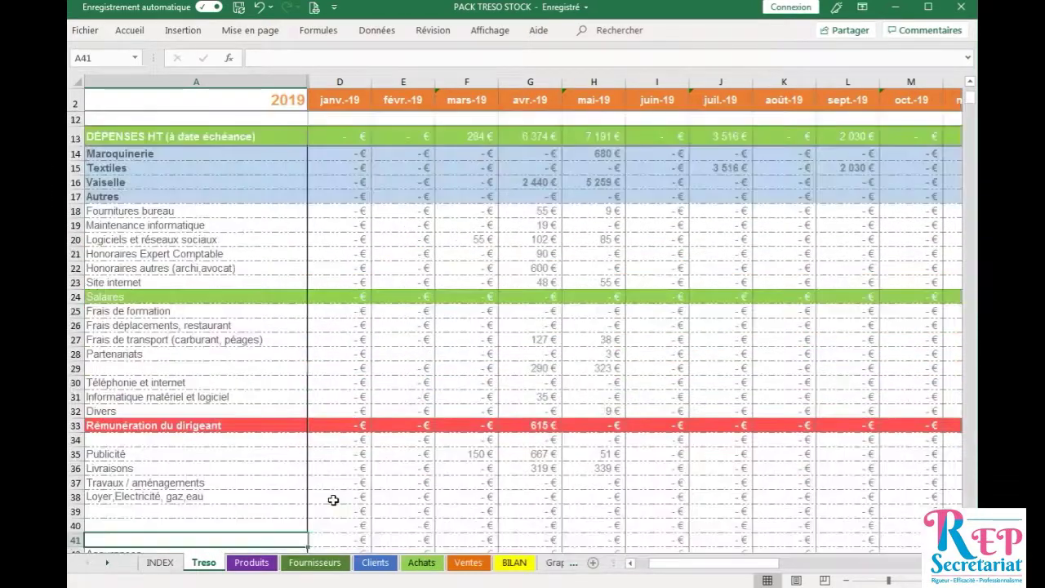
{"action": "left_click_drag", "start_coordinate": [682, 568], "coordinate": [780, 568]}
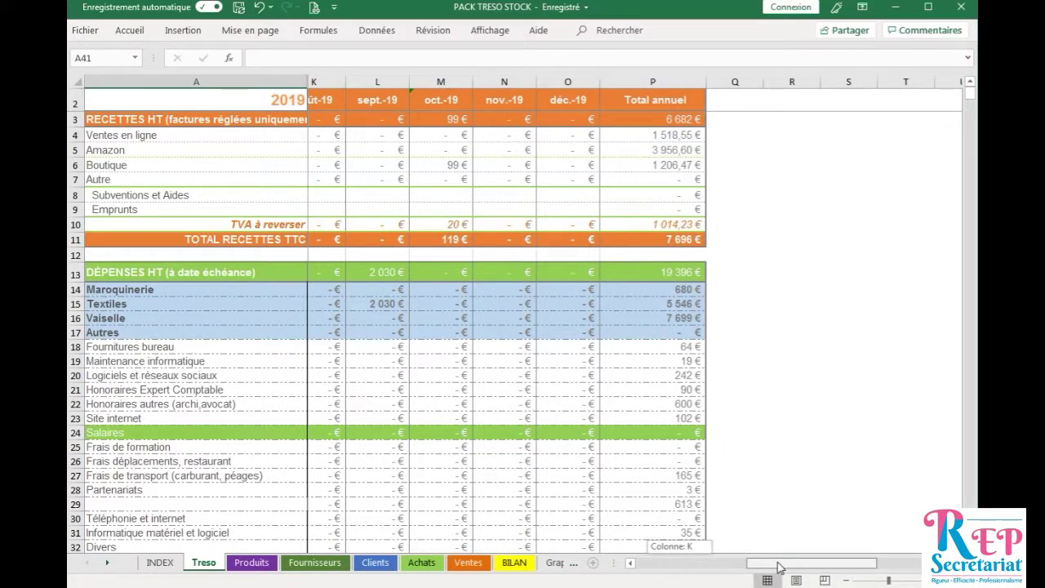
{"action": "left_click_drag", "start_coordinate": [780, 568], "coordinate": [659, 568]}
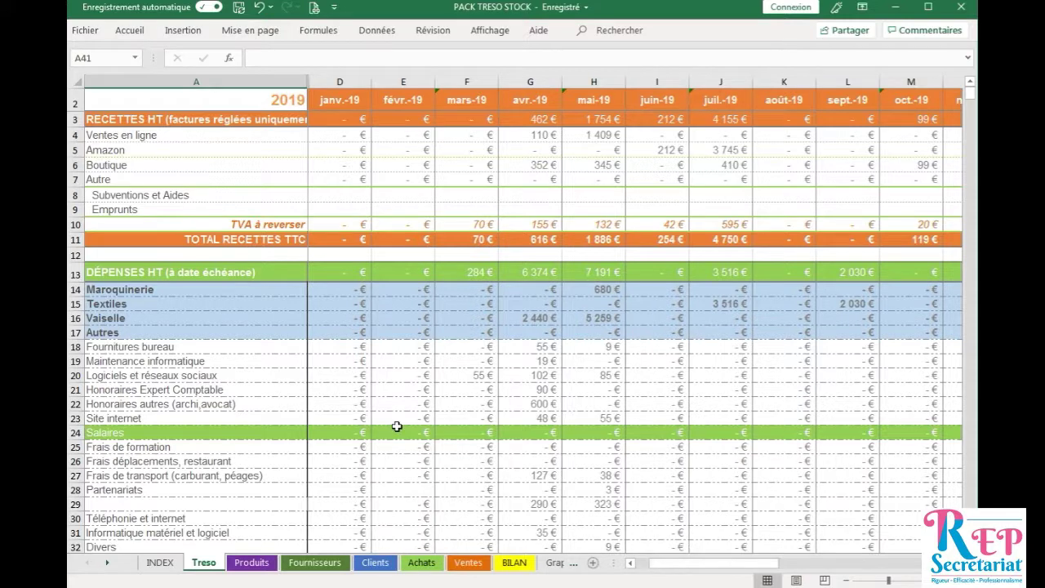